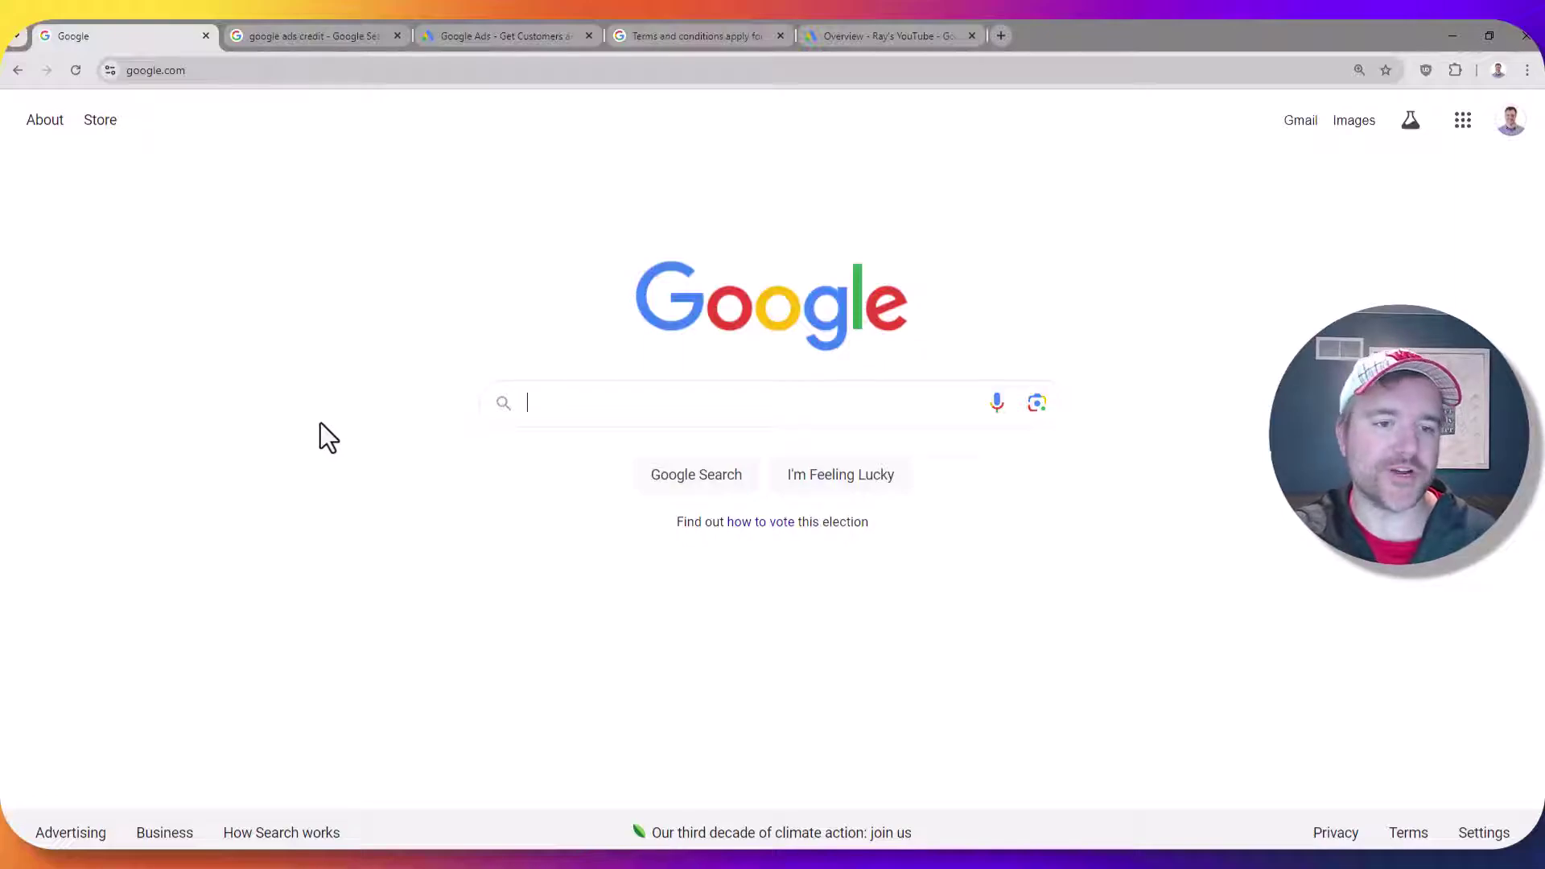
Search Google for 'google ads credit' and reach the Google Ads page with the $1500 credit banner
text(google ads credit)
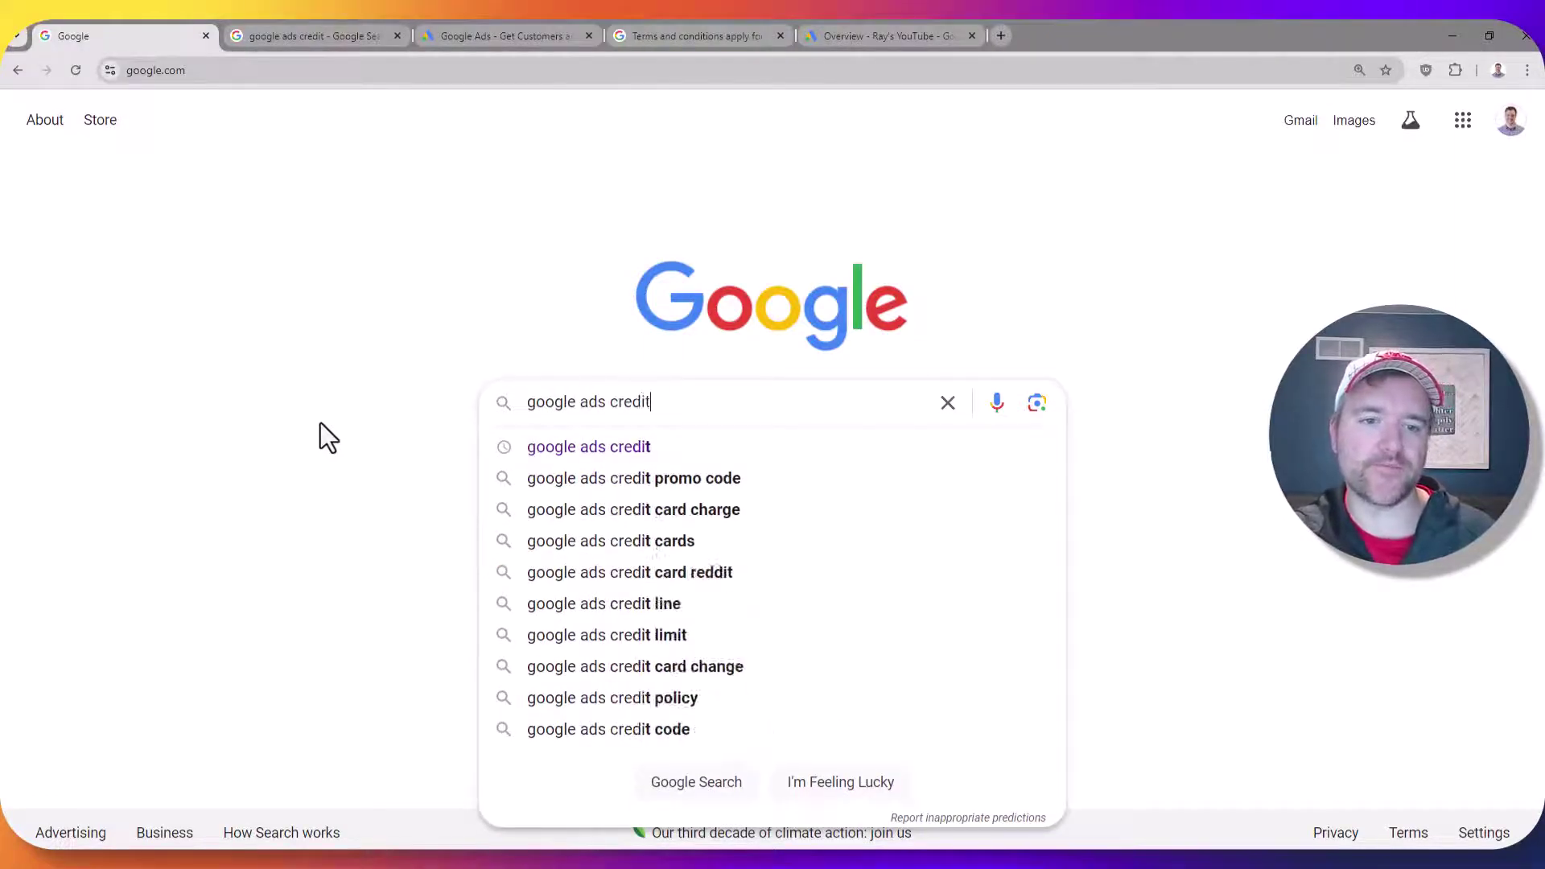
key(Return)
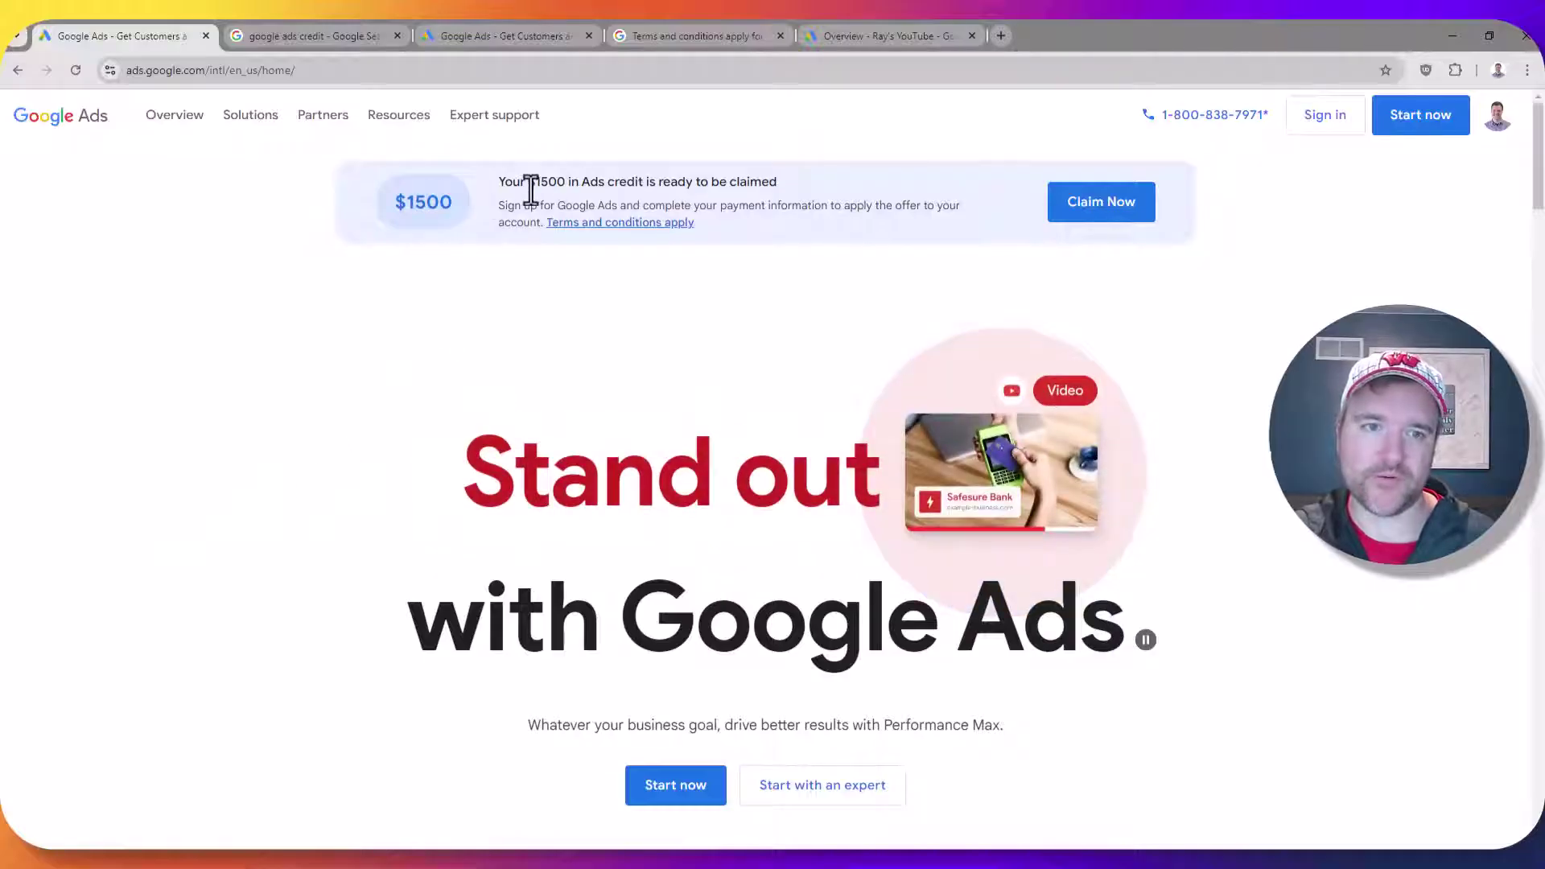
Compare the $500, $1000 and $1500 sign-up credit offers and settle on the $1500 offer
drag(548, 182, 591, 182)
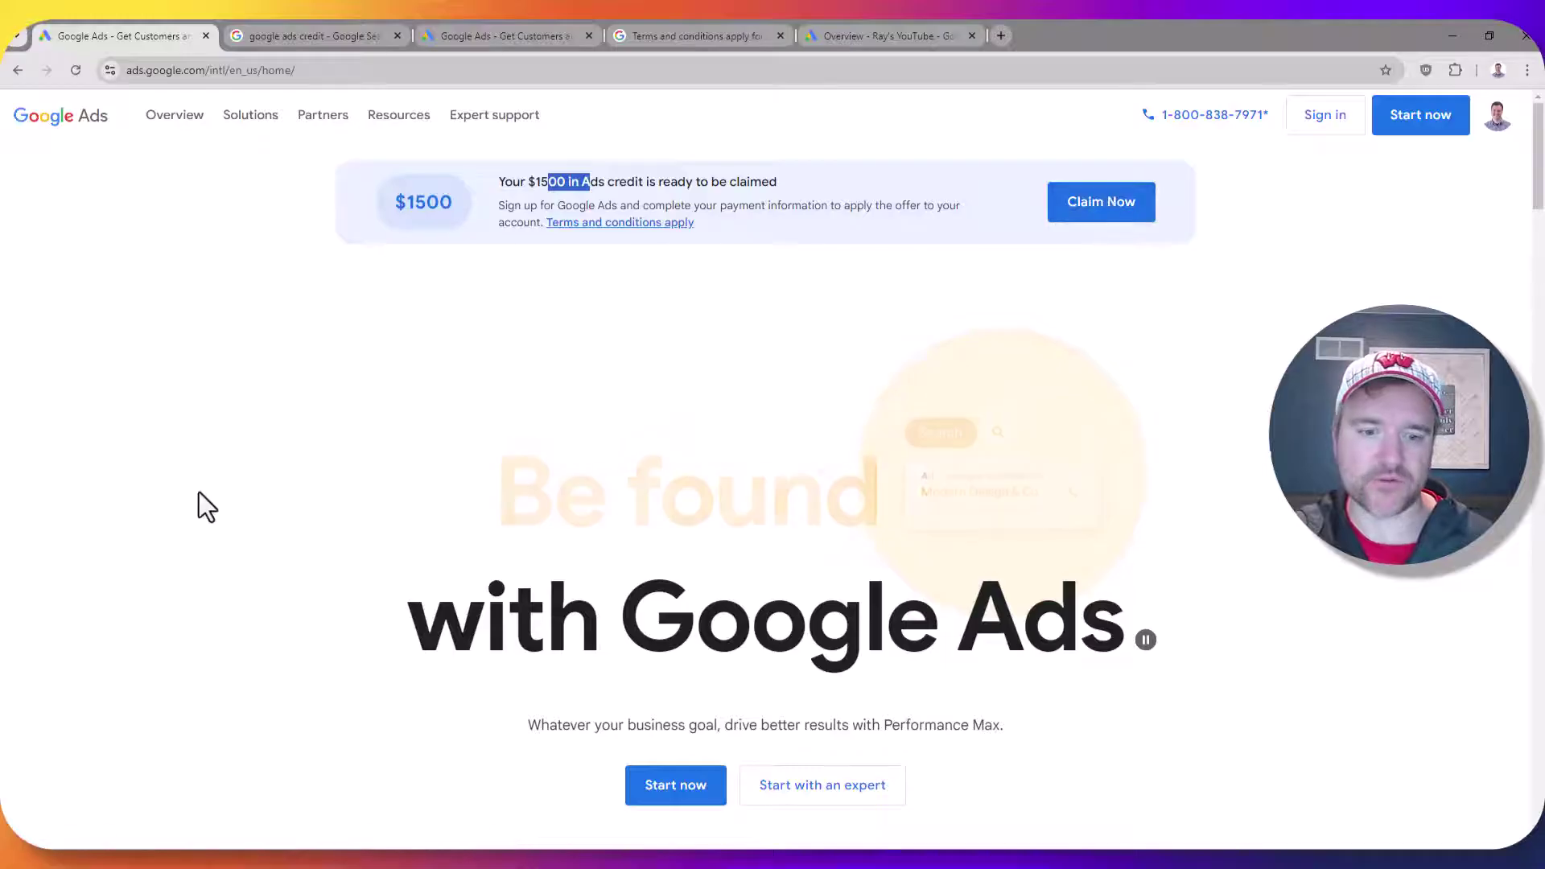
scroll(299, 446, down, 15)
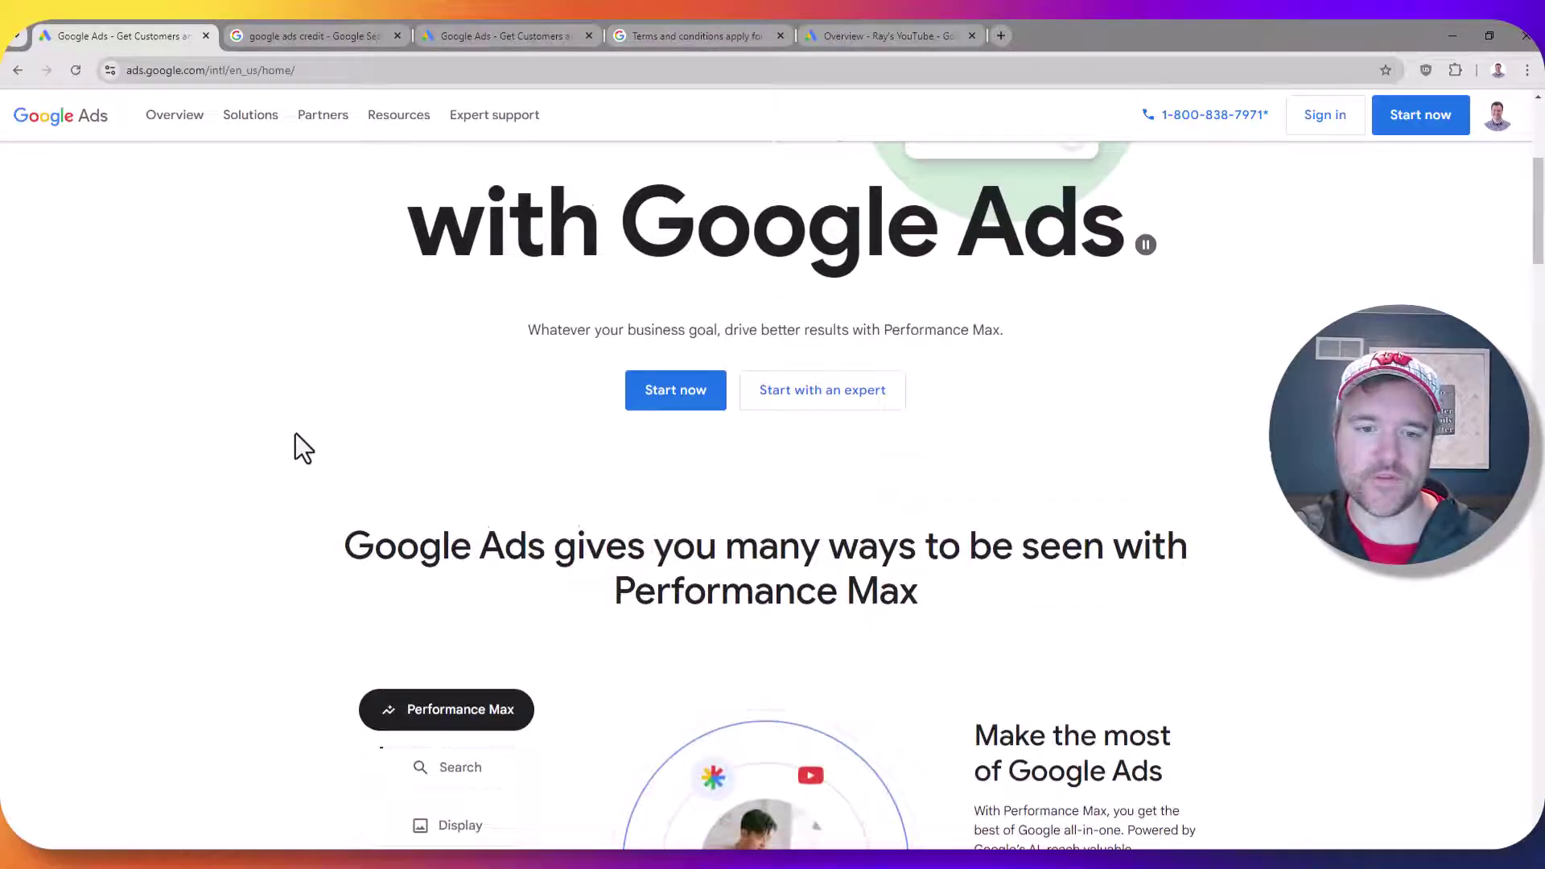
scroll(298, 422, down, 2)
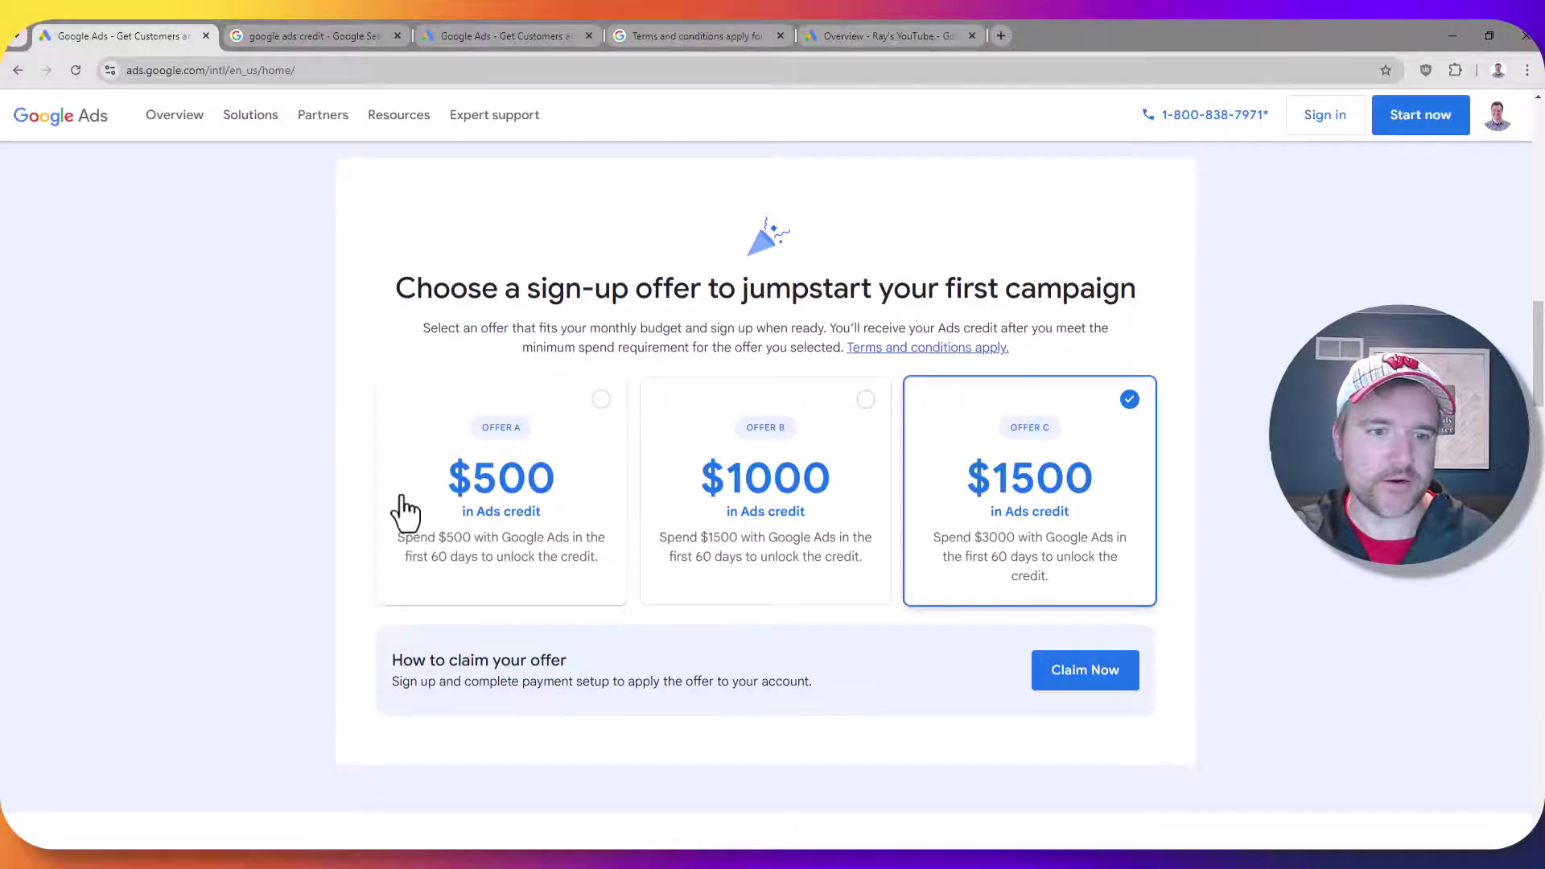
click(602, 399)
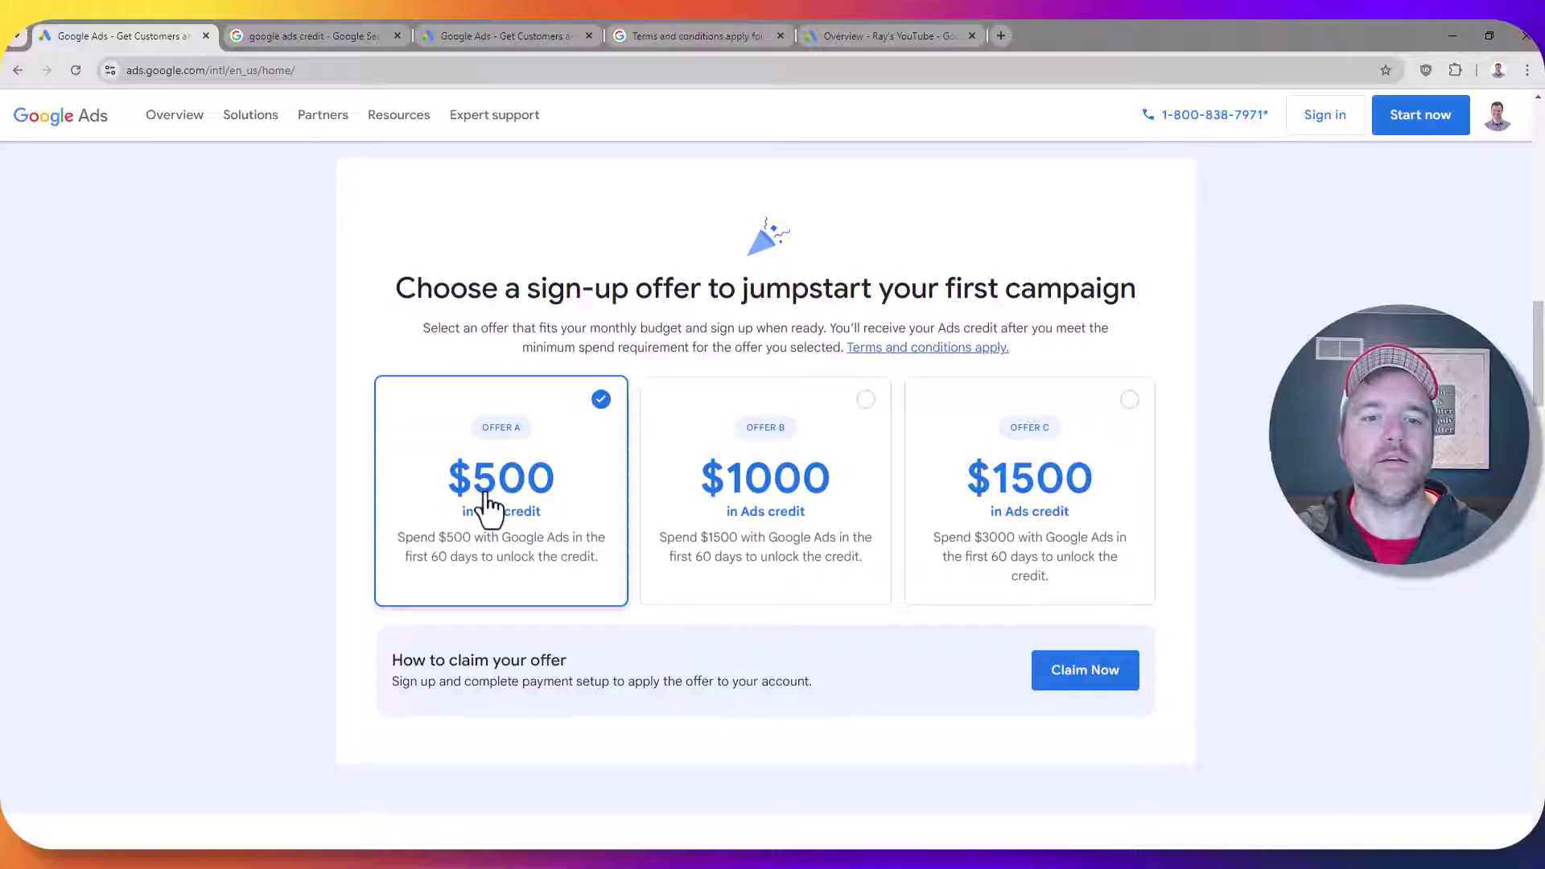
click(863, 406)
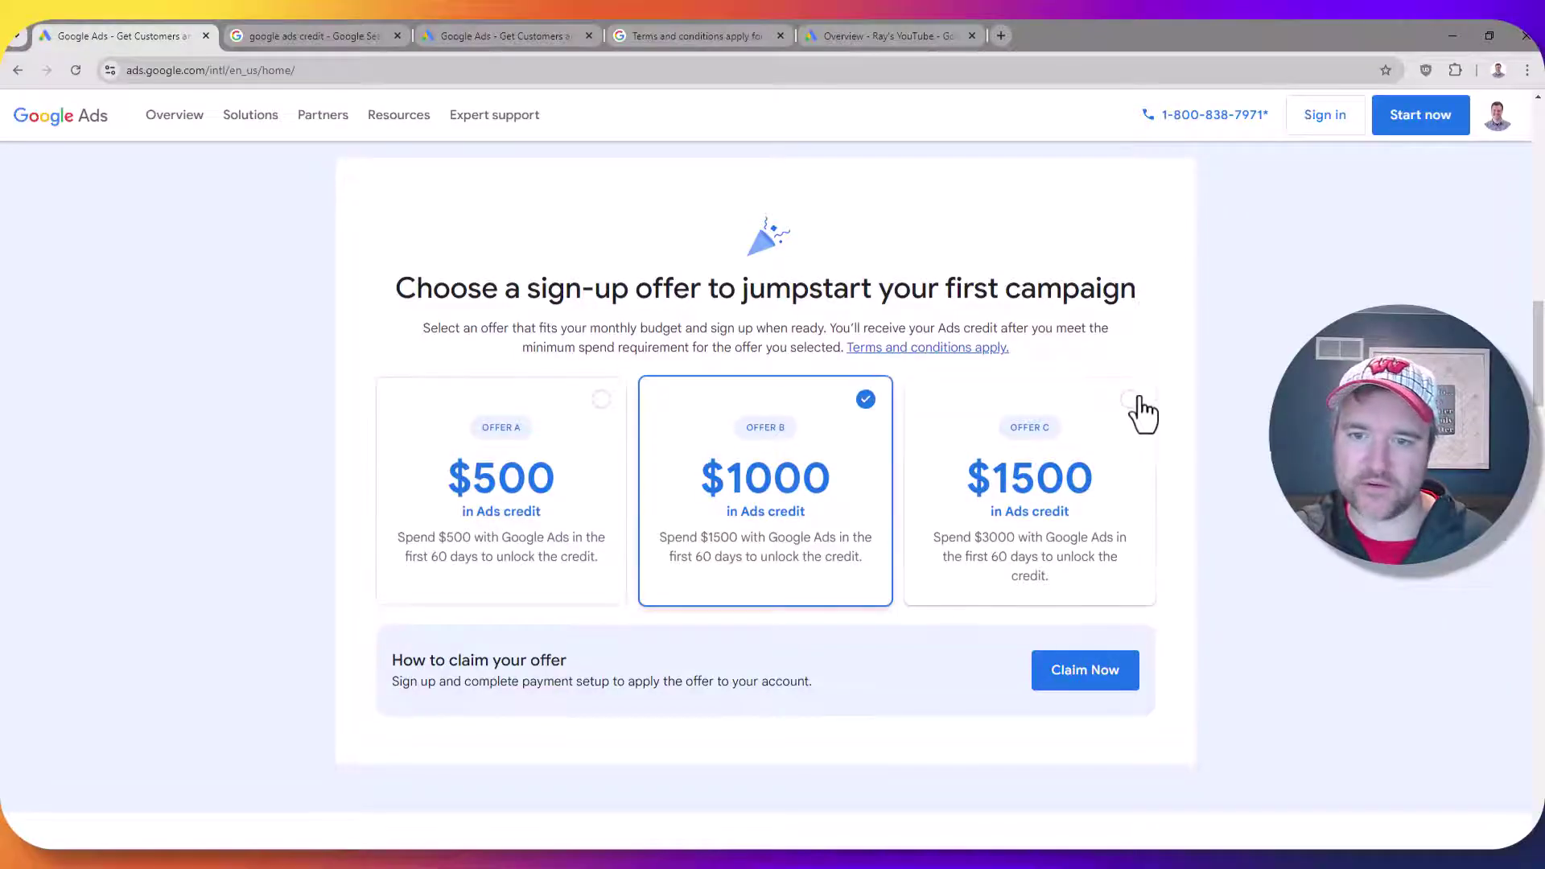
click(1134, 401)
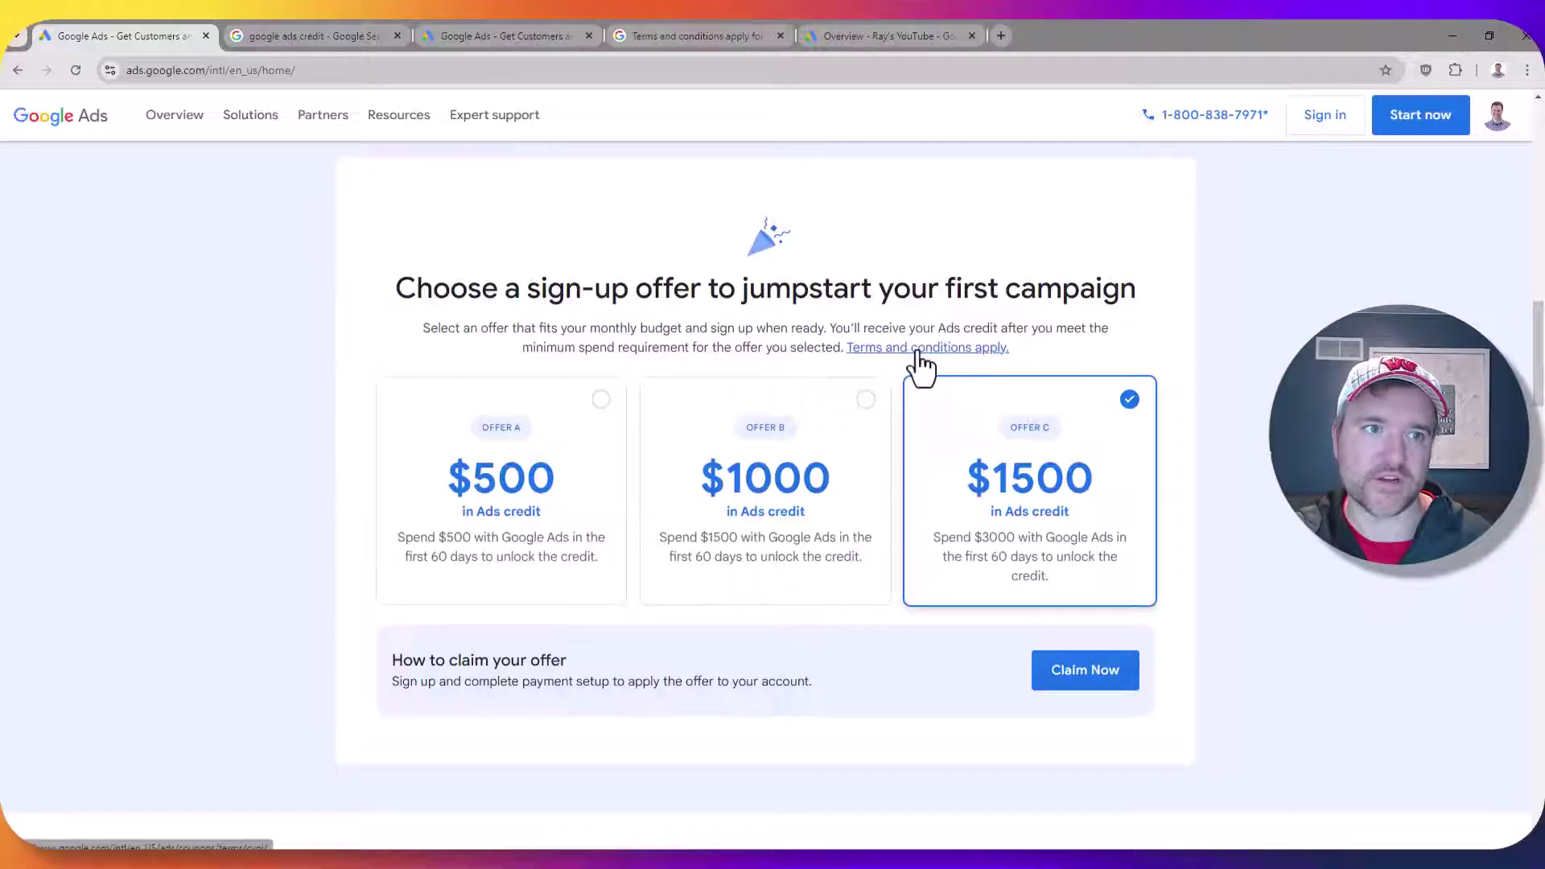
Open the offer terms and highlight the limited-supply, new-advertisers-only and 60-day expiry conditions
click(686, 39)
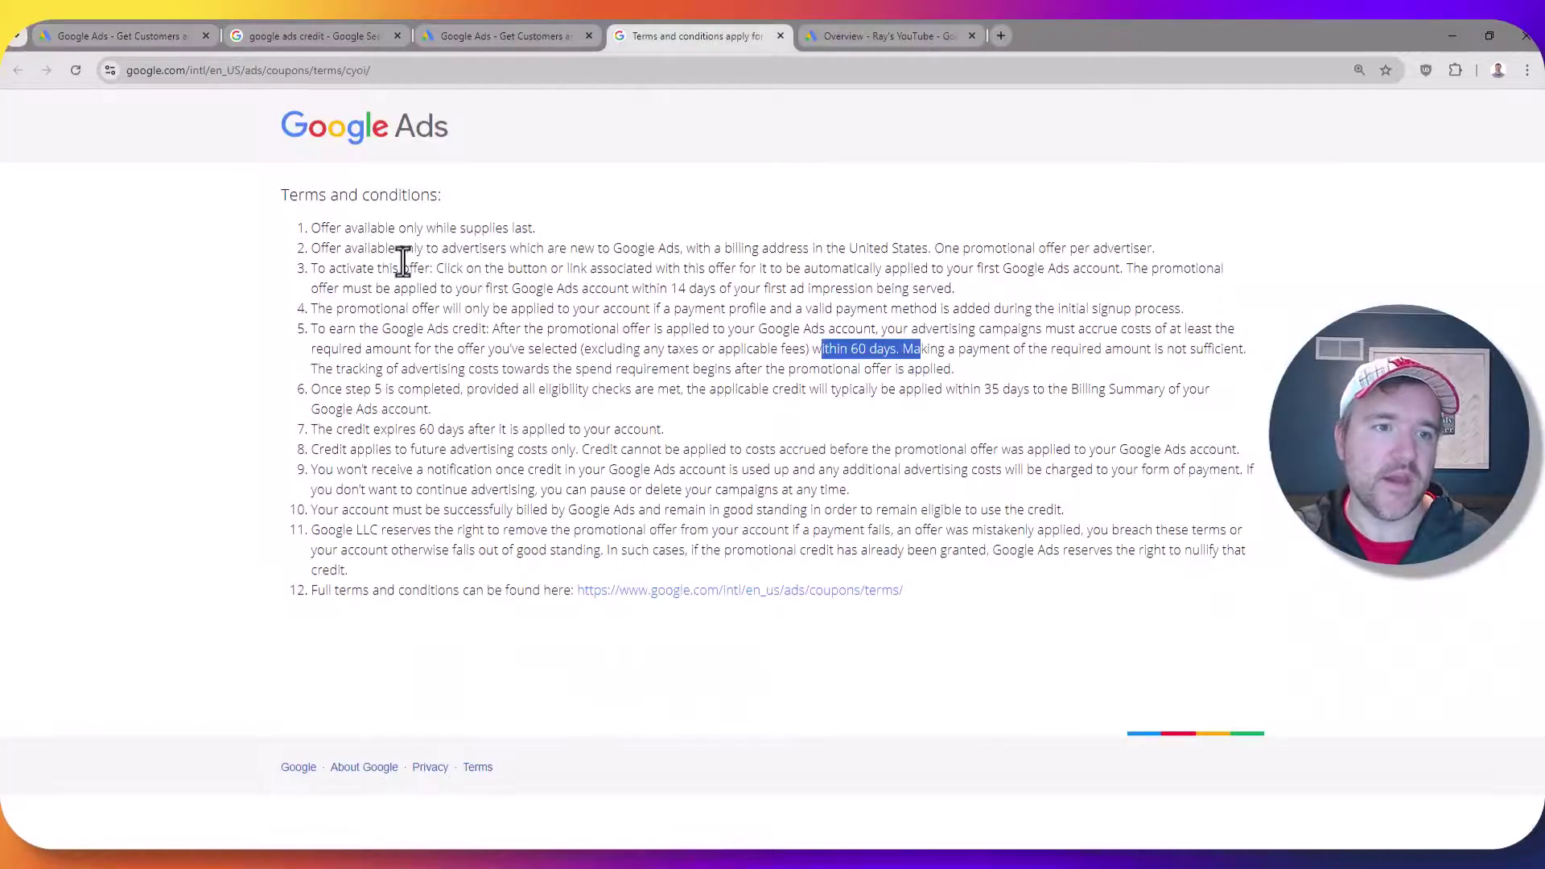
drag(365, 229, 510, 230)
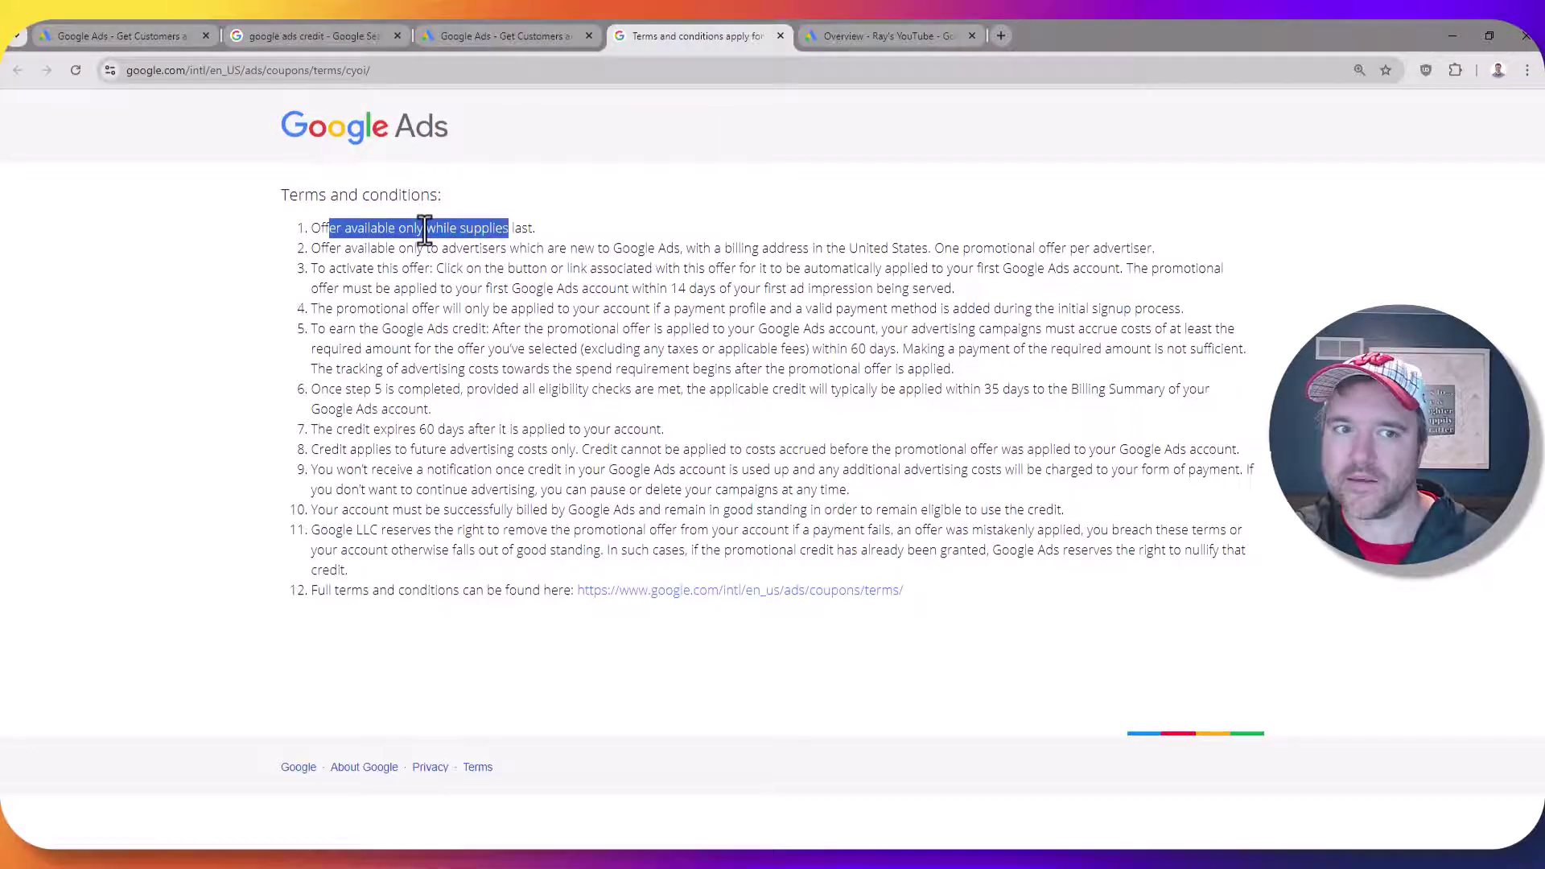
drag(377, 250, 704, 288)
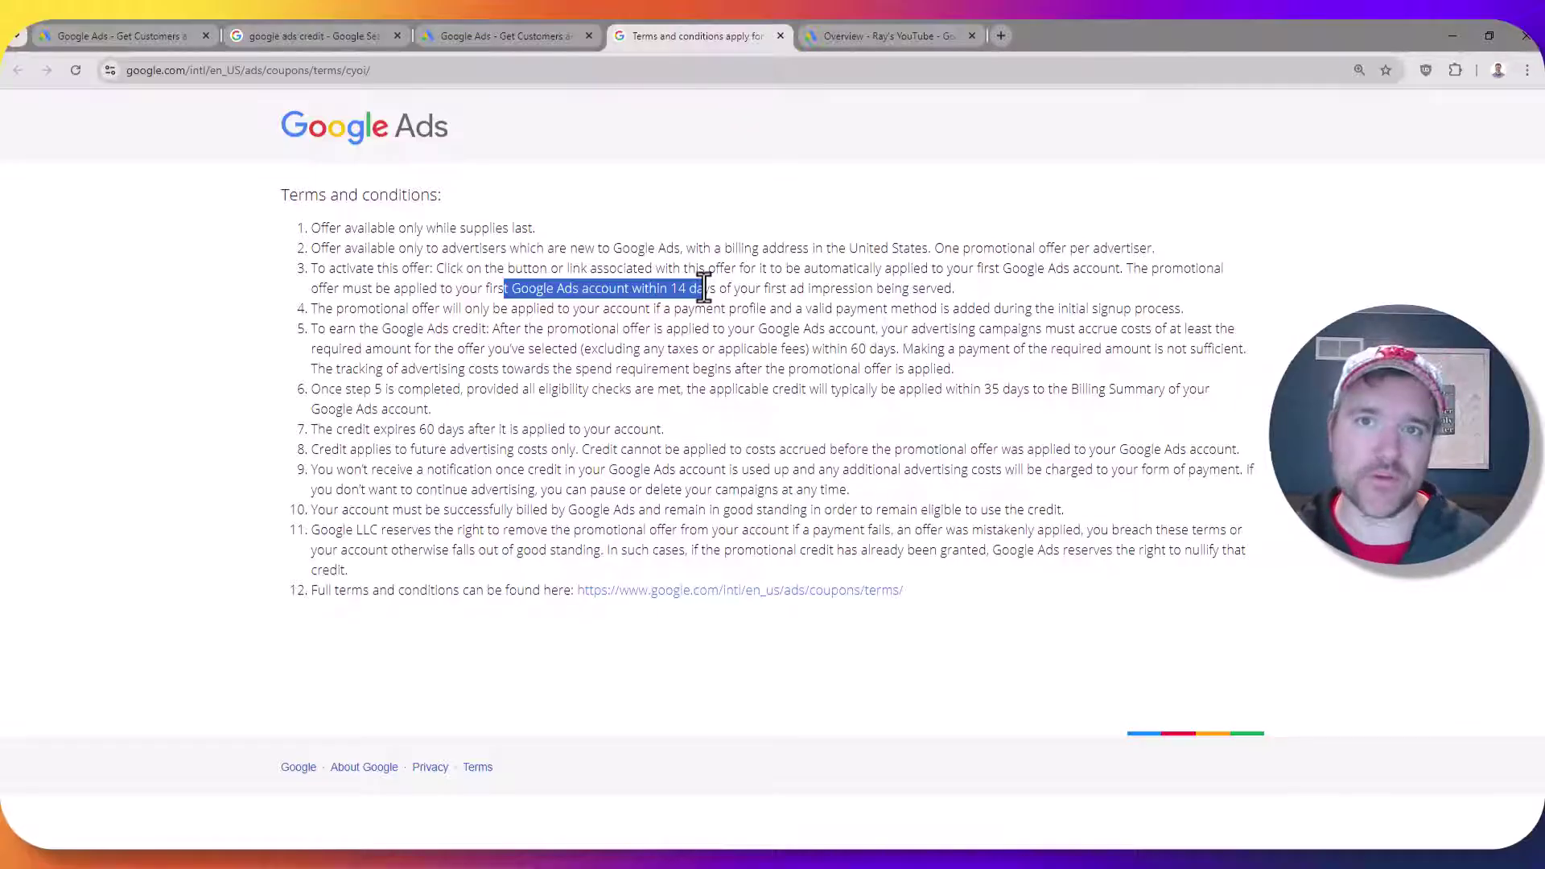
click(668, 235)
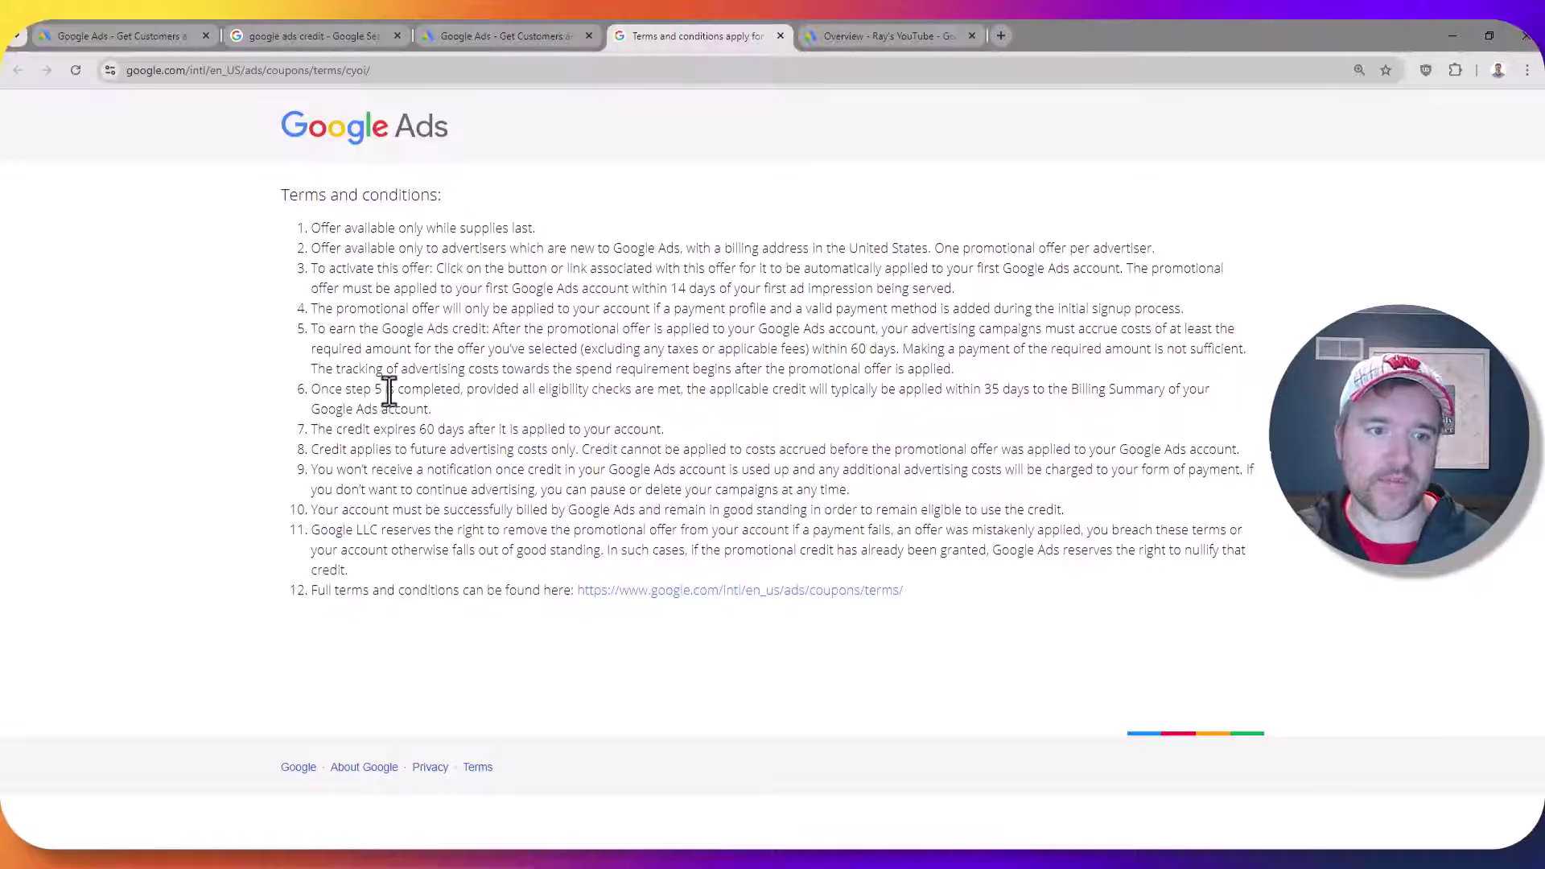
drag(363, 428, 481, 435)
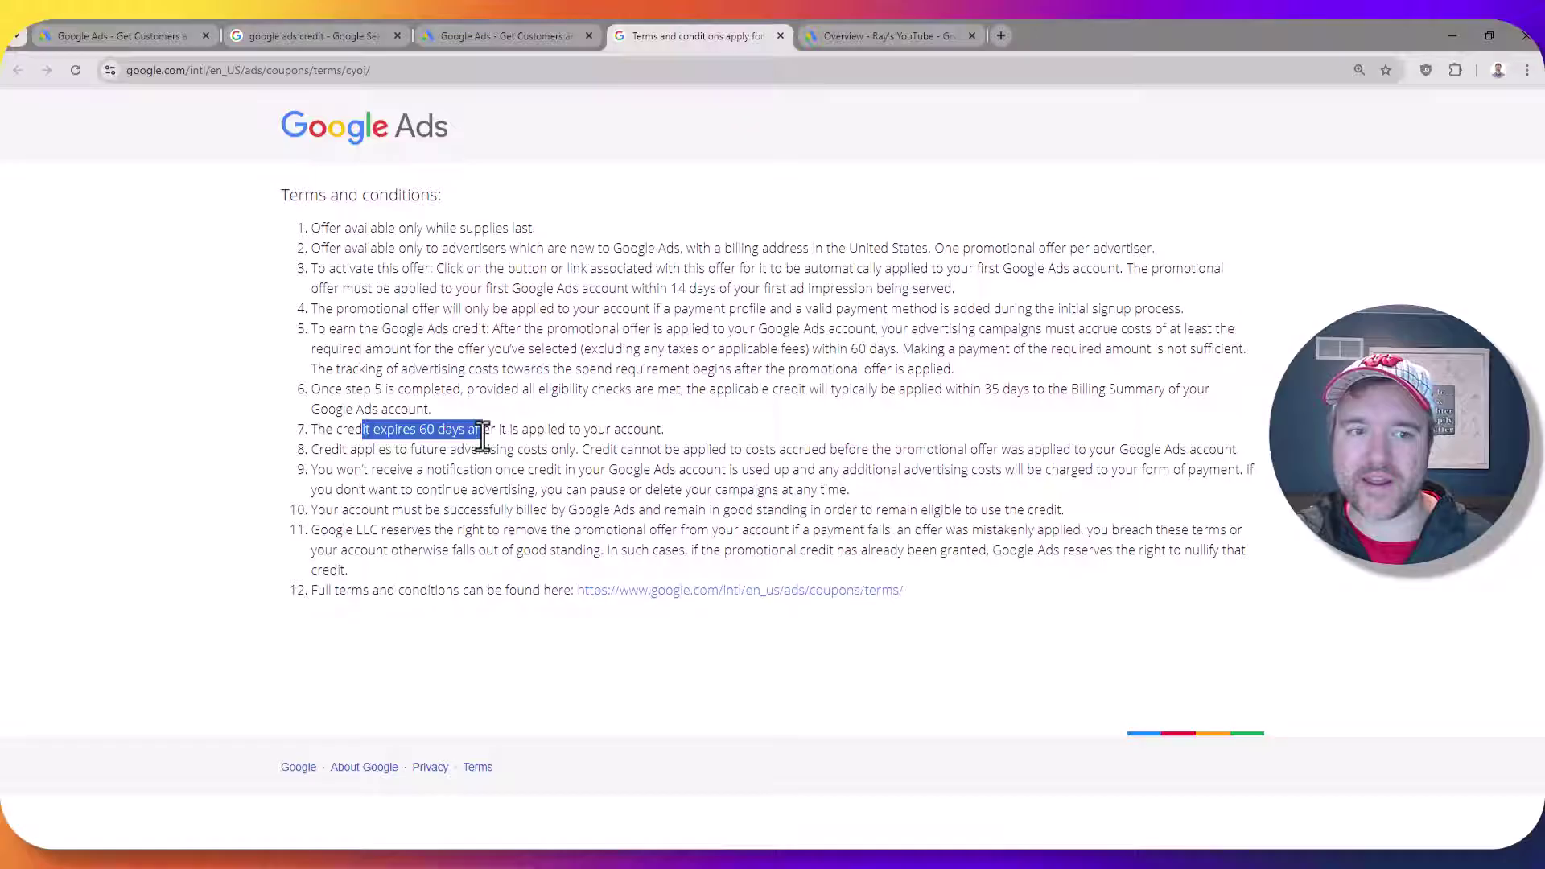
Back on the Google Ads home page, reselect the $1500 Offer C sign-up credit
click(495, 36)
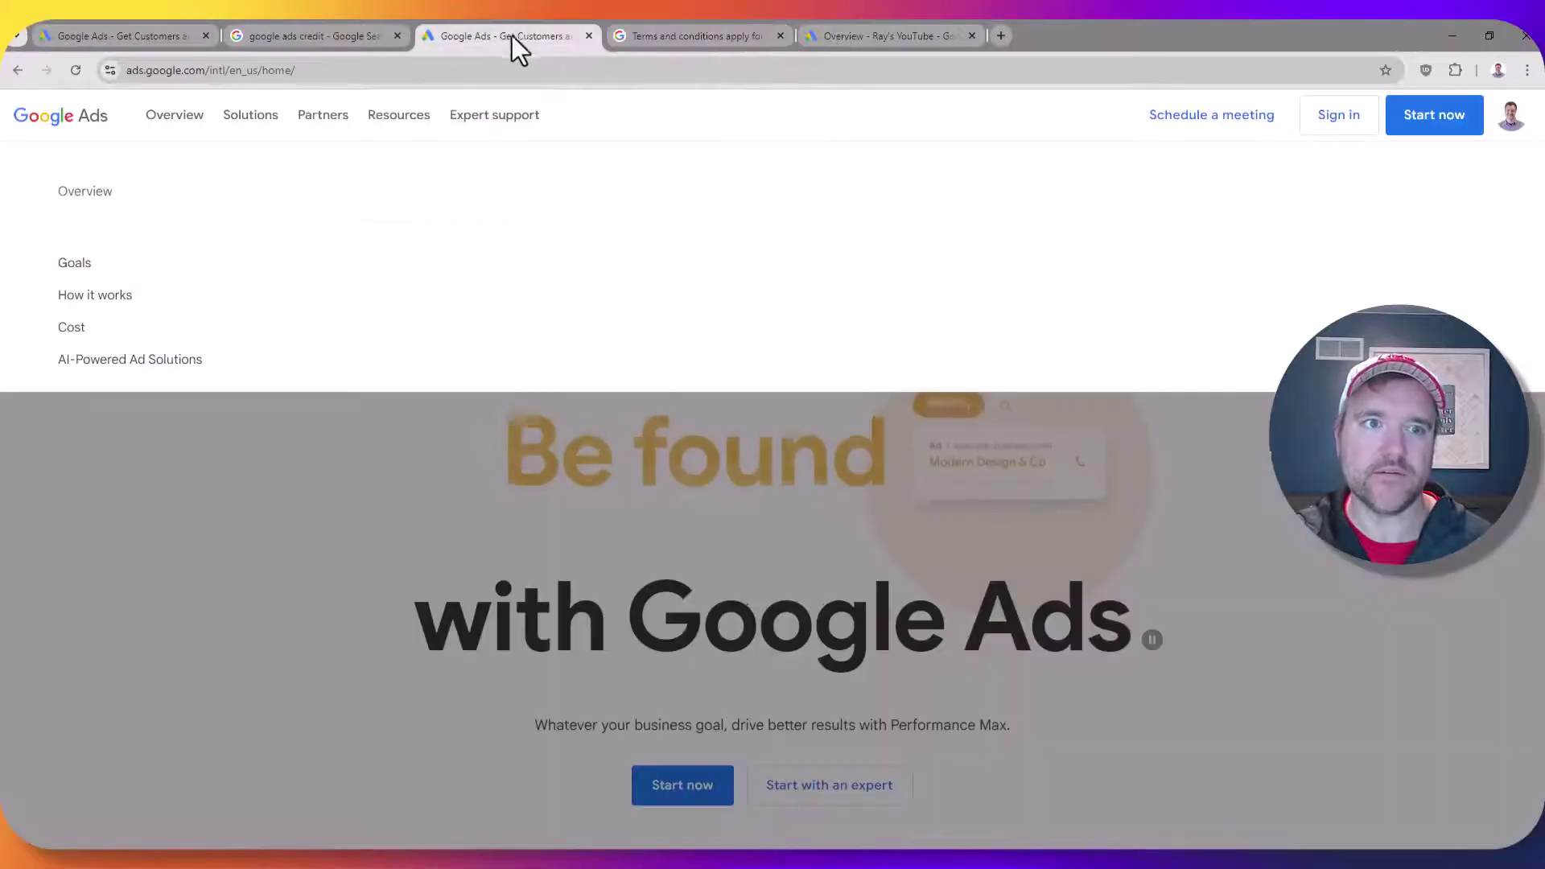
scroll(354, 462, down, 12)
scroll(366, 449, down, 7)
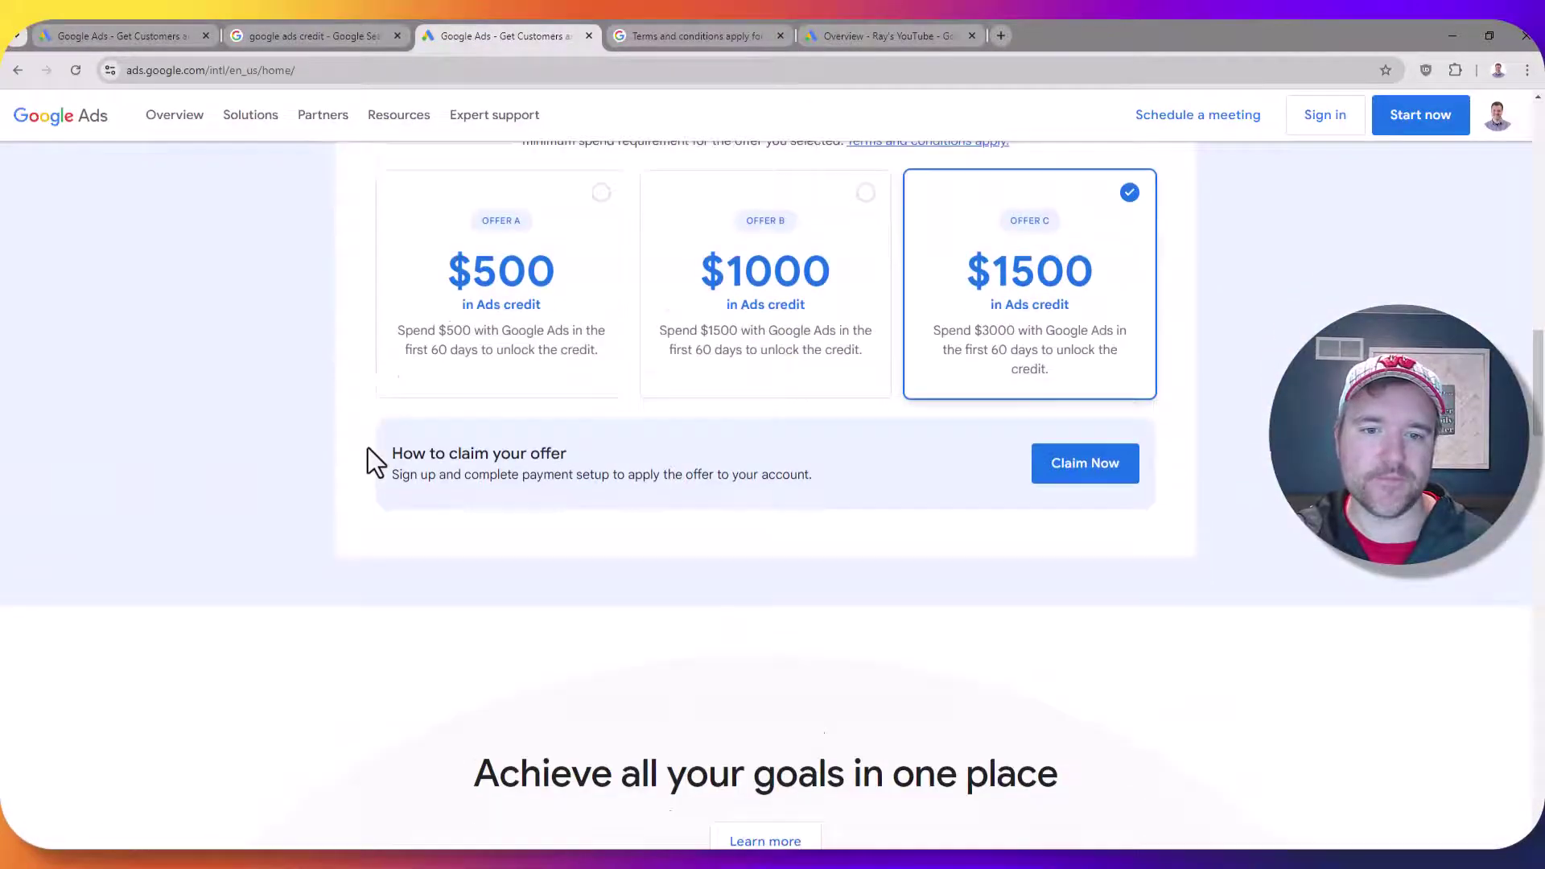
scroll(364, 448, up, 2)
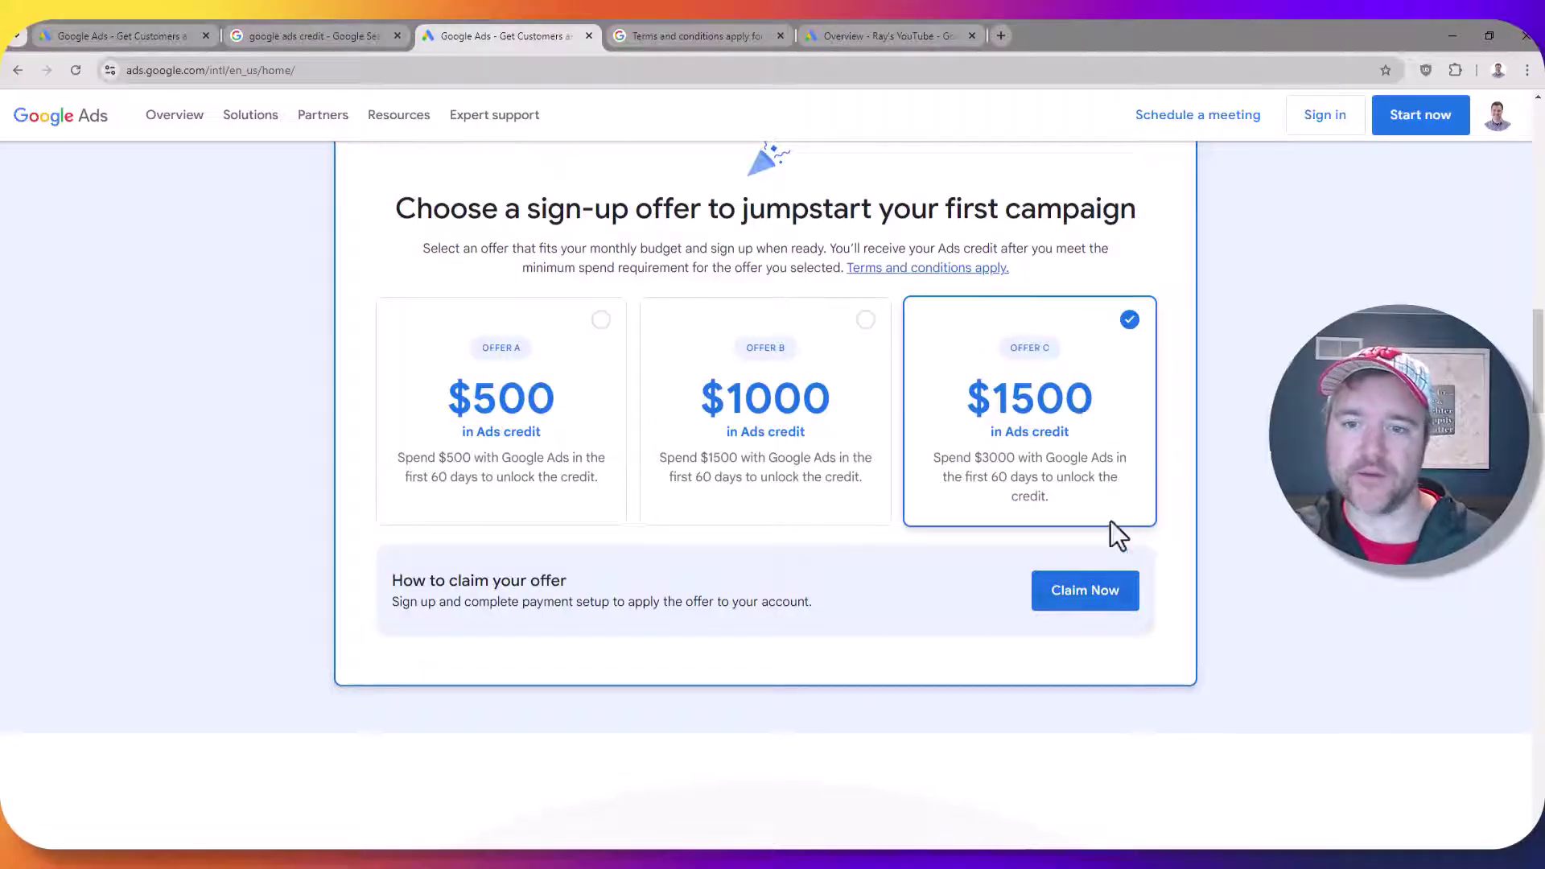
click(1130, 320)
click(1129, 320)
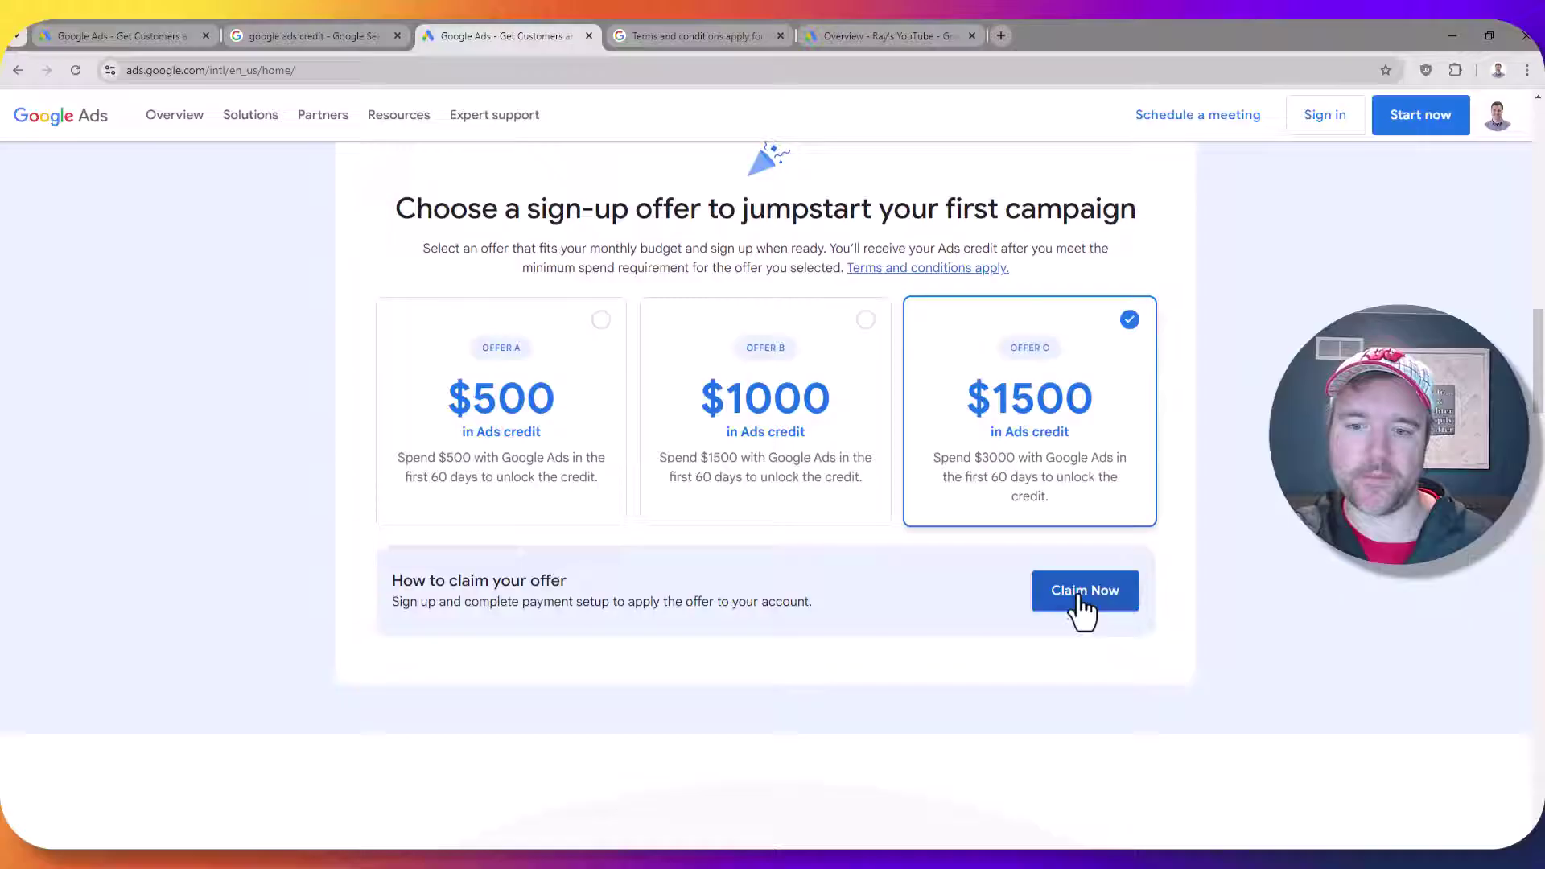
Claim the $1500 offer and choose to create a fresh new Google Ads account
click(1036, 593)
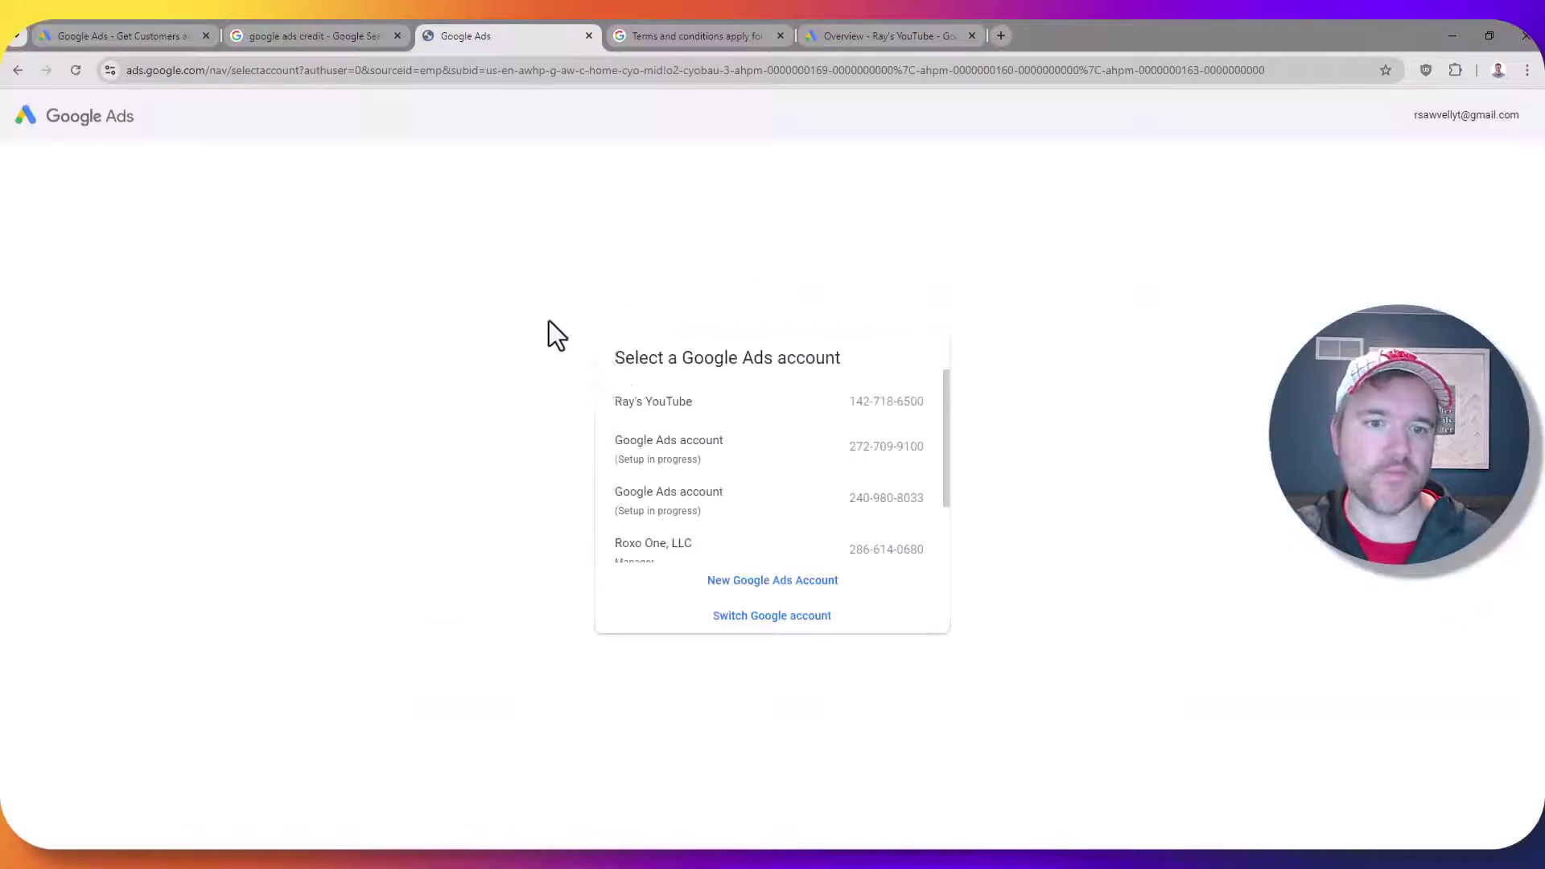
scroll(644, 487, down, 1)
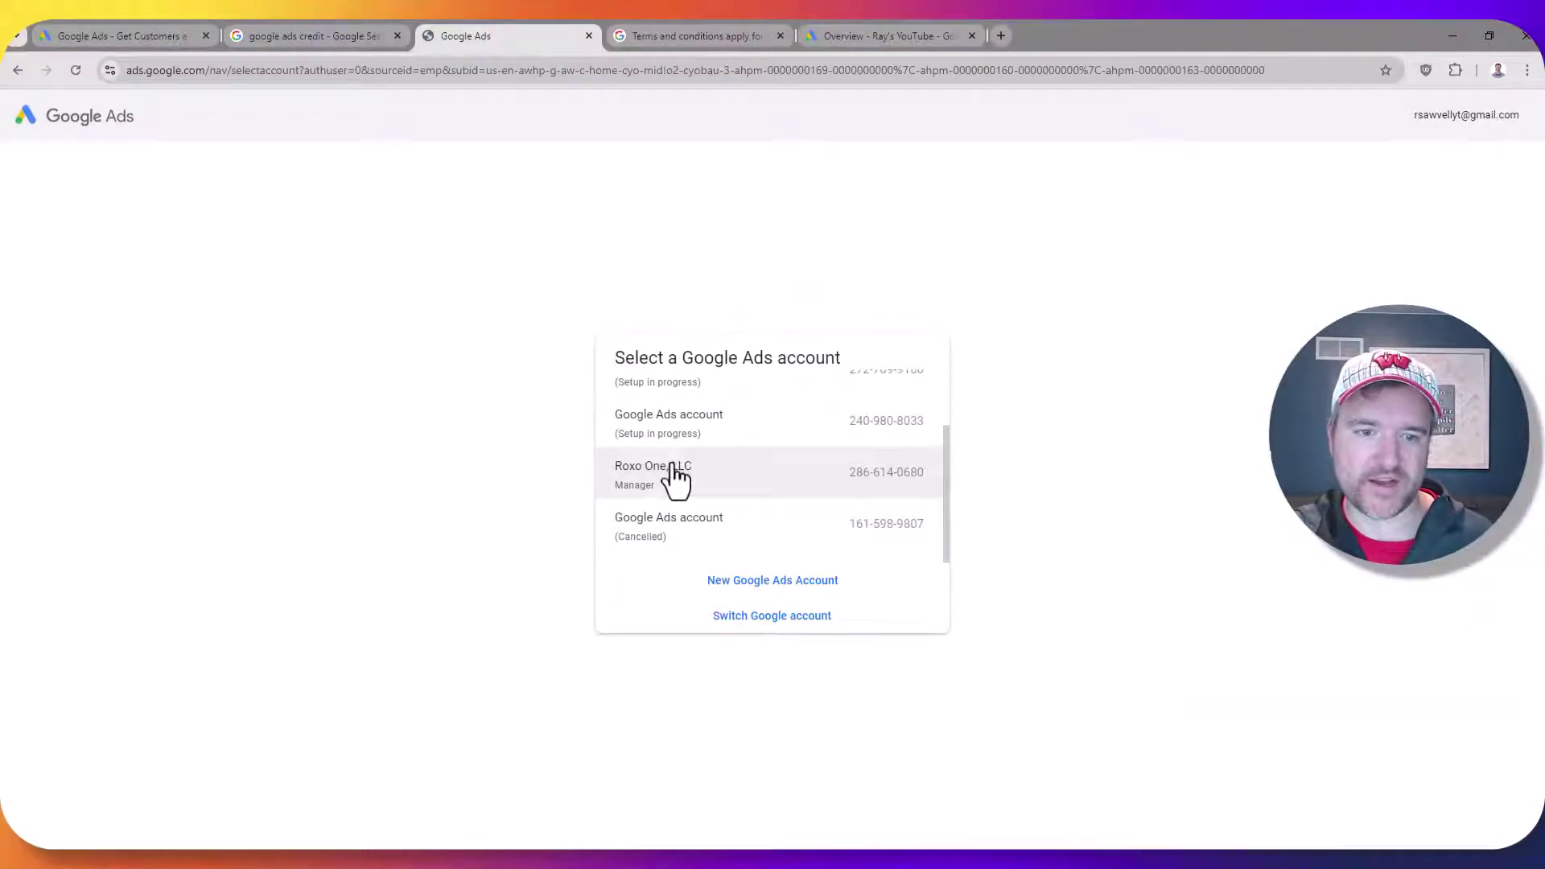
scroll(679, 481, up, 1)
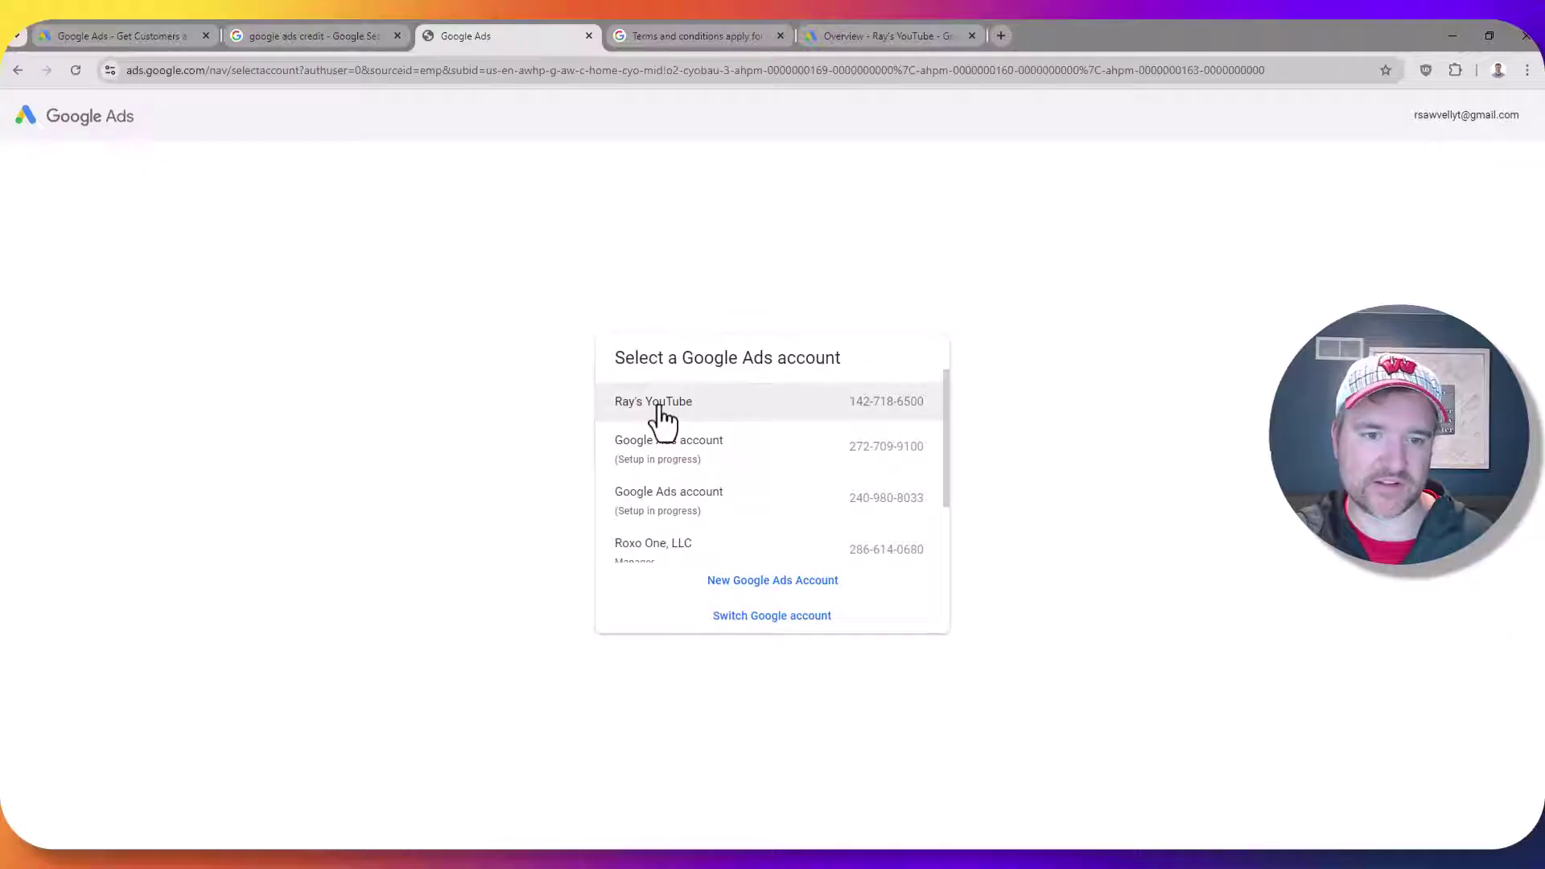
click(760, 581)
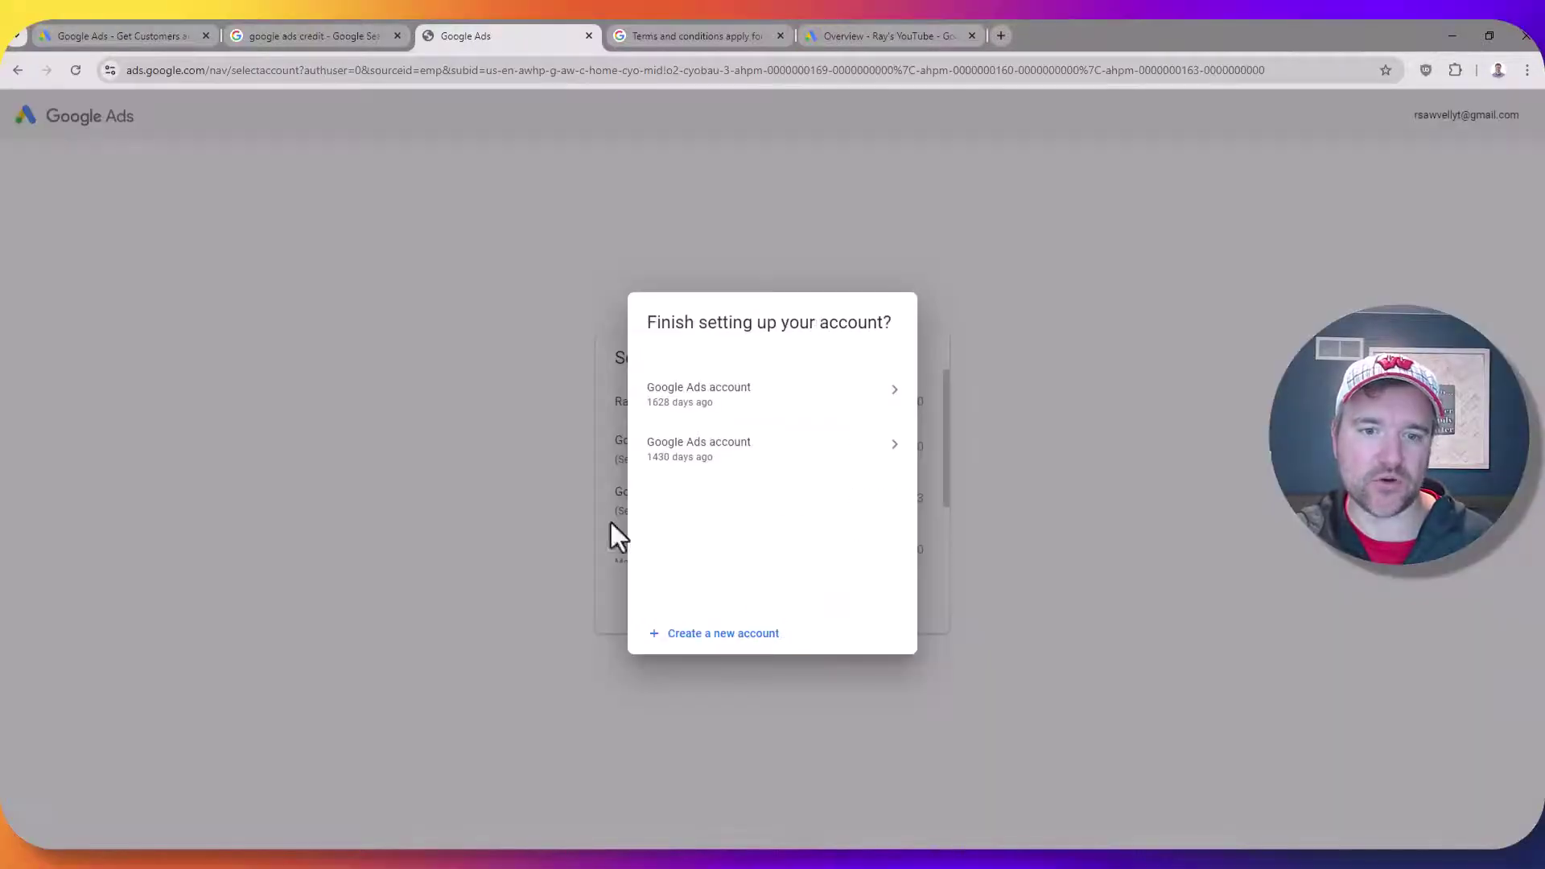
click(713, 635)
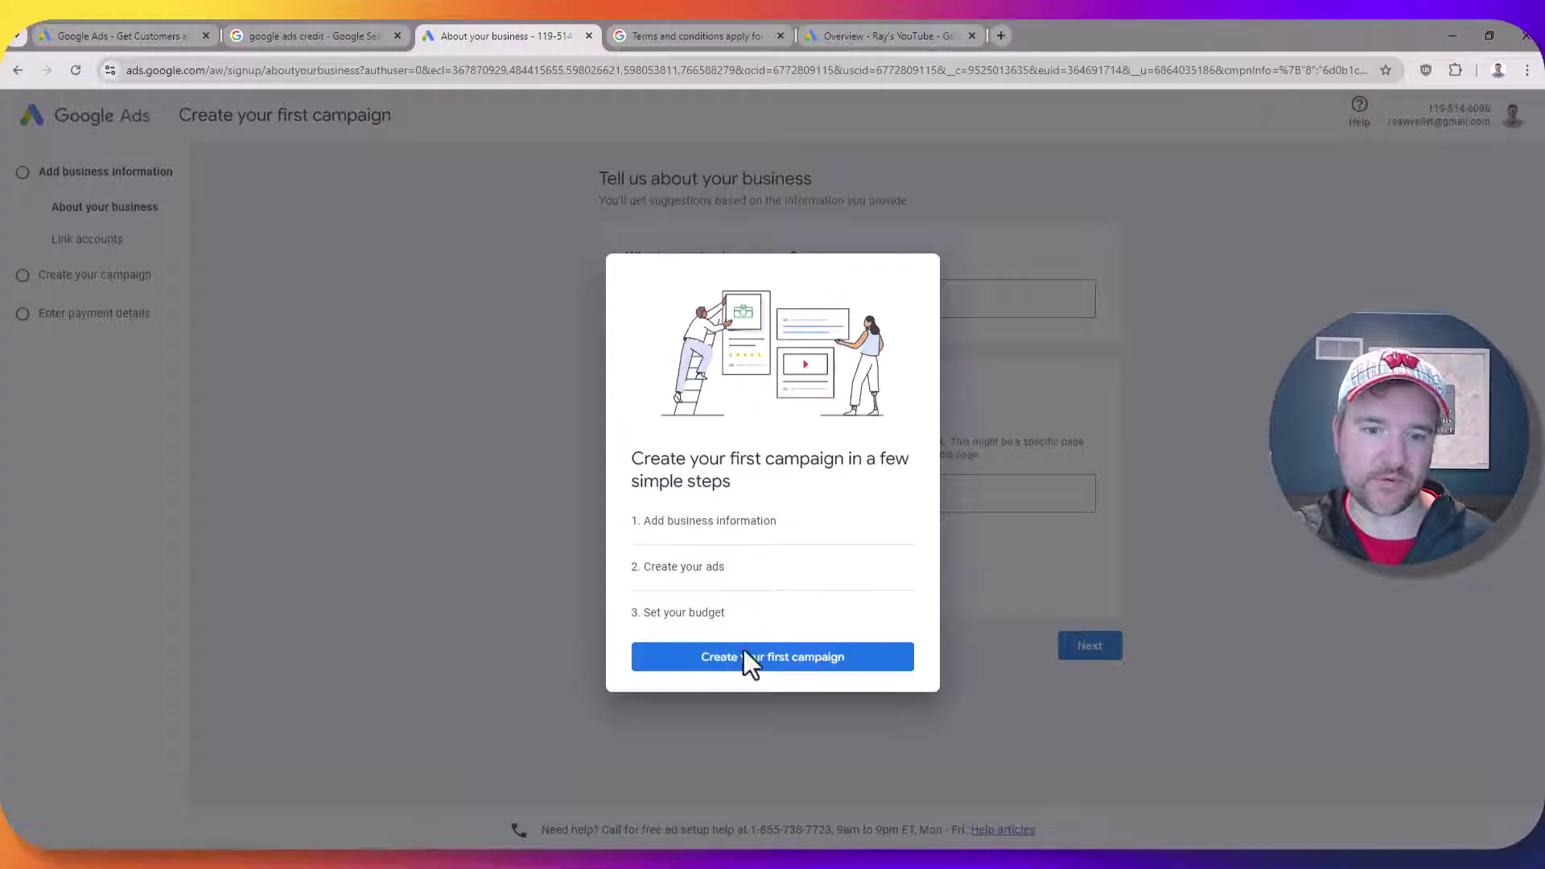
Enter the business name and website address, submit them, and skip linking other accounts
click(743, 656)
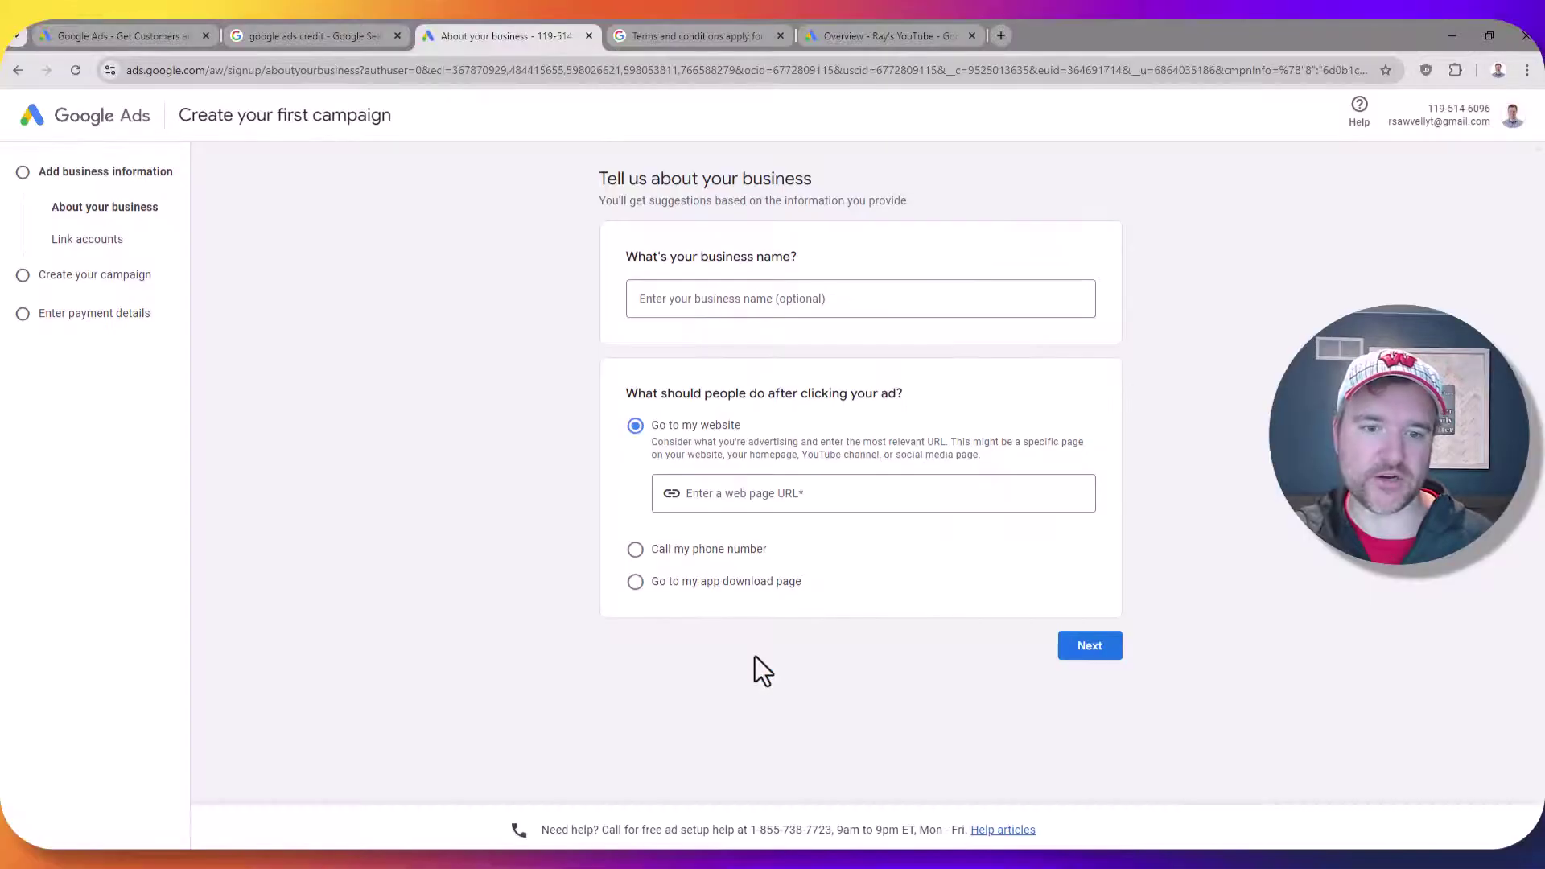
click(736, 288)
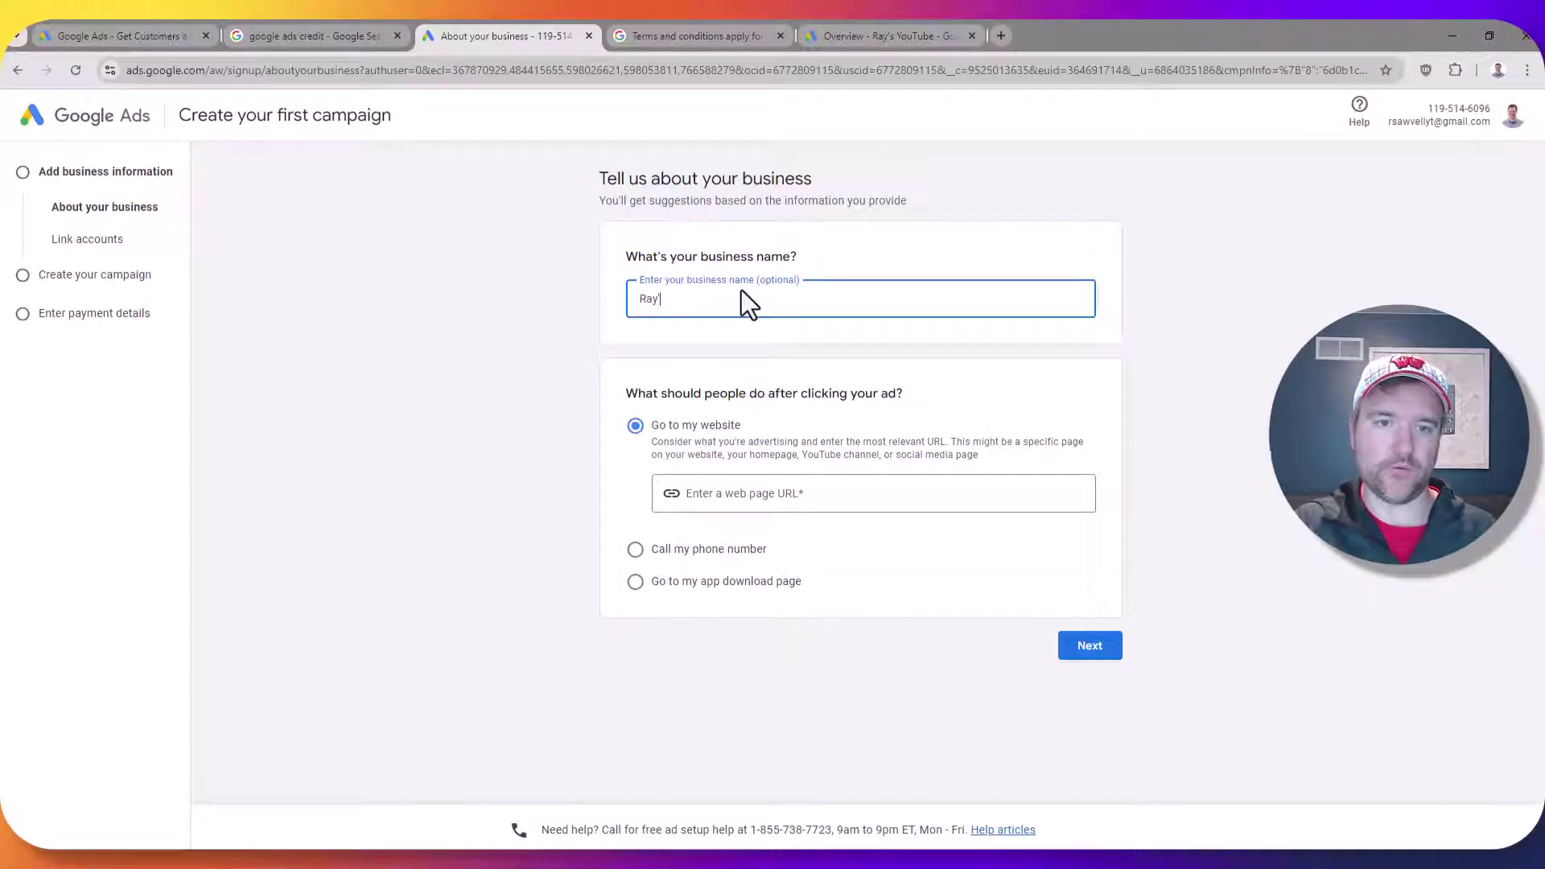
text(s Business)
click(745, 519)
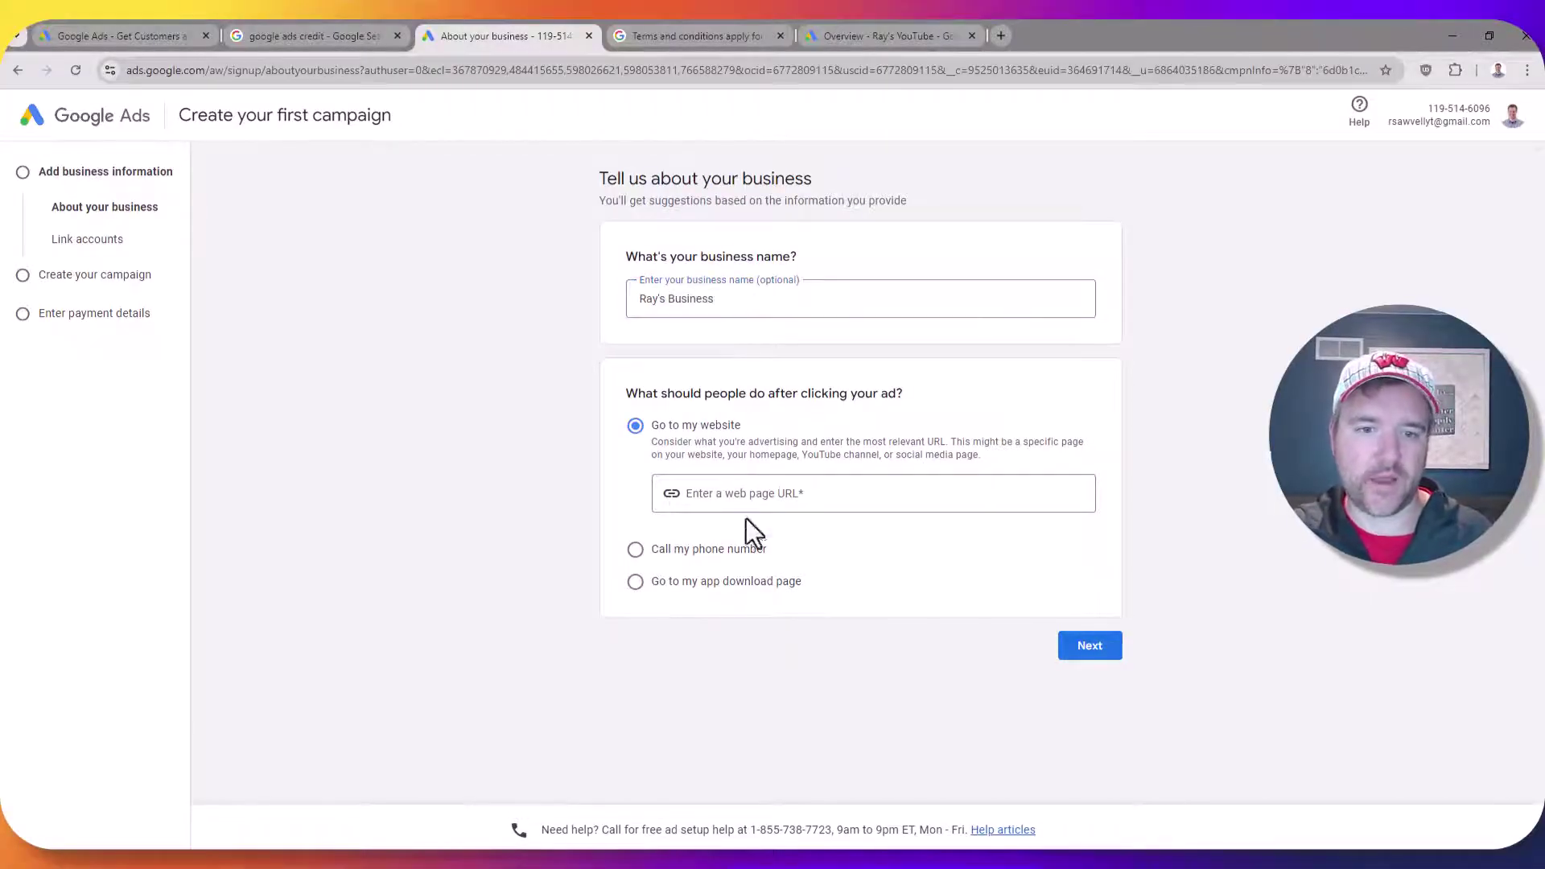
click(743, 492)
text(raysawvell.com)
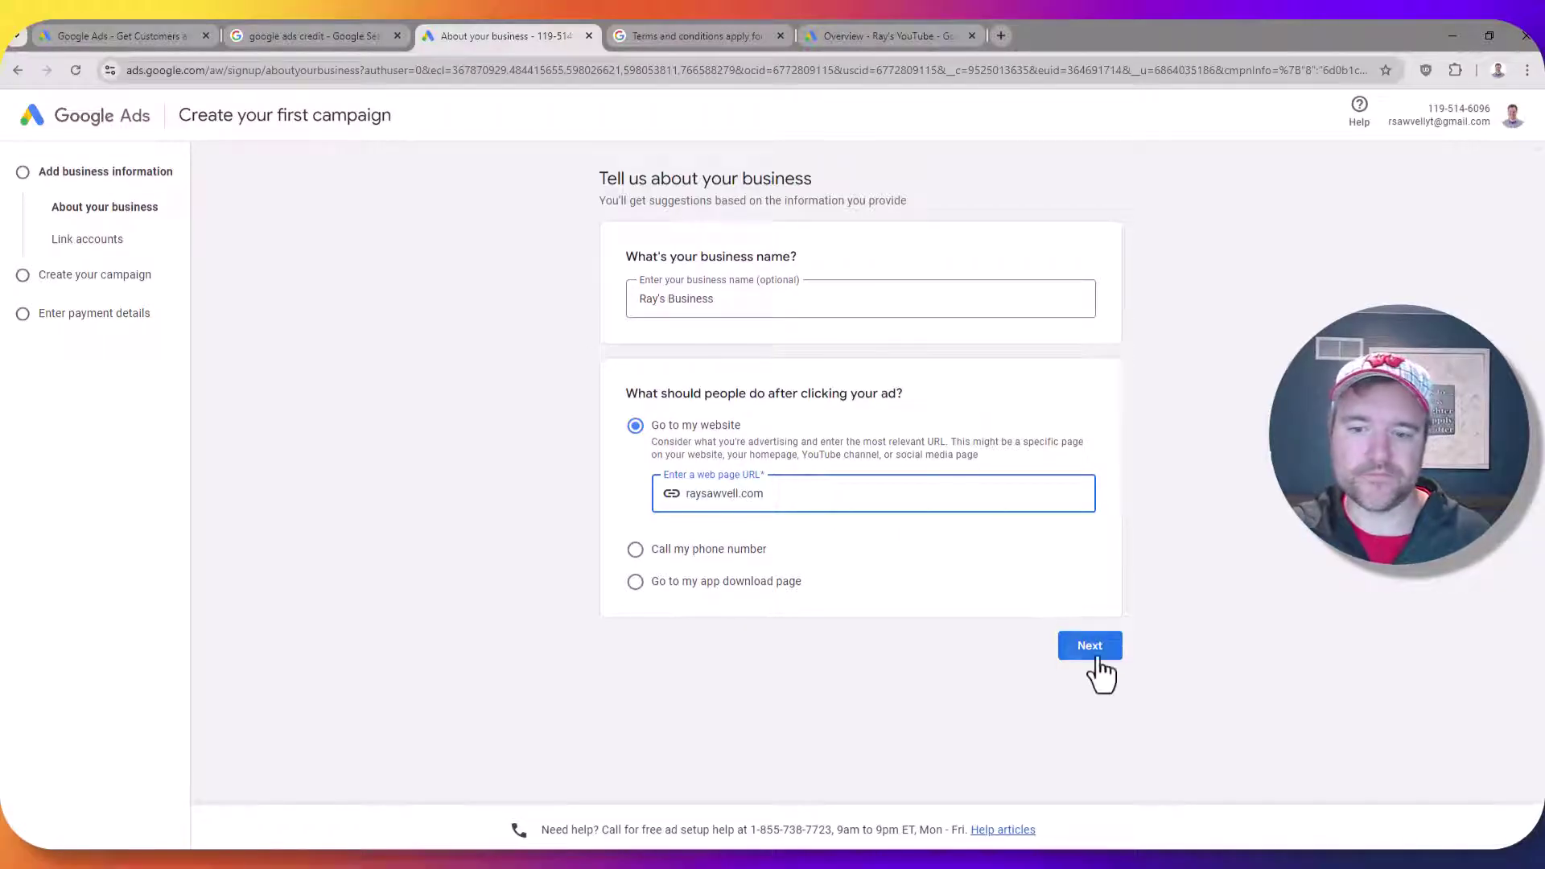
click(1091, 650)
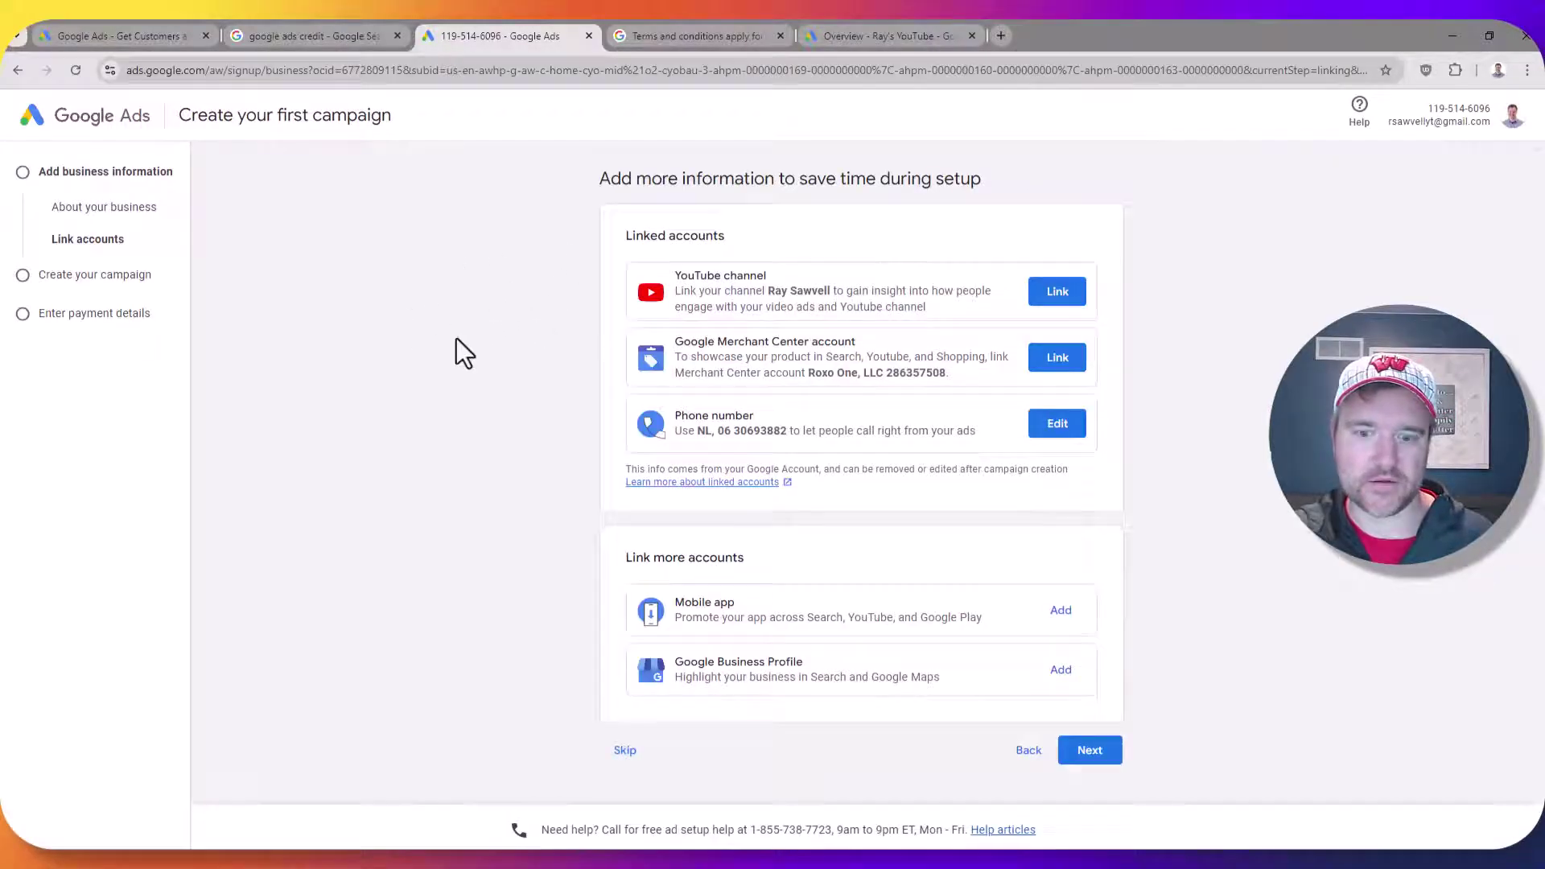
click(625, 751)
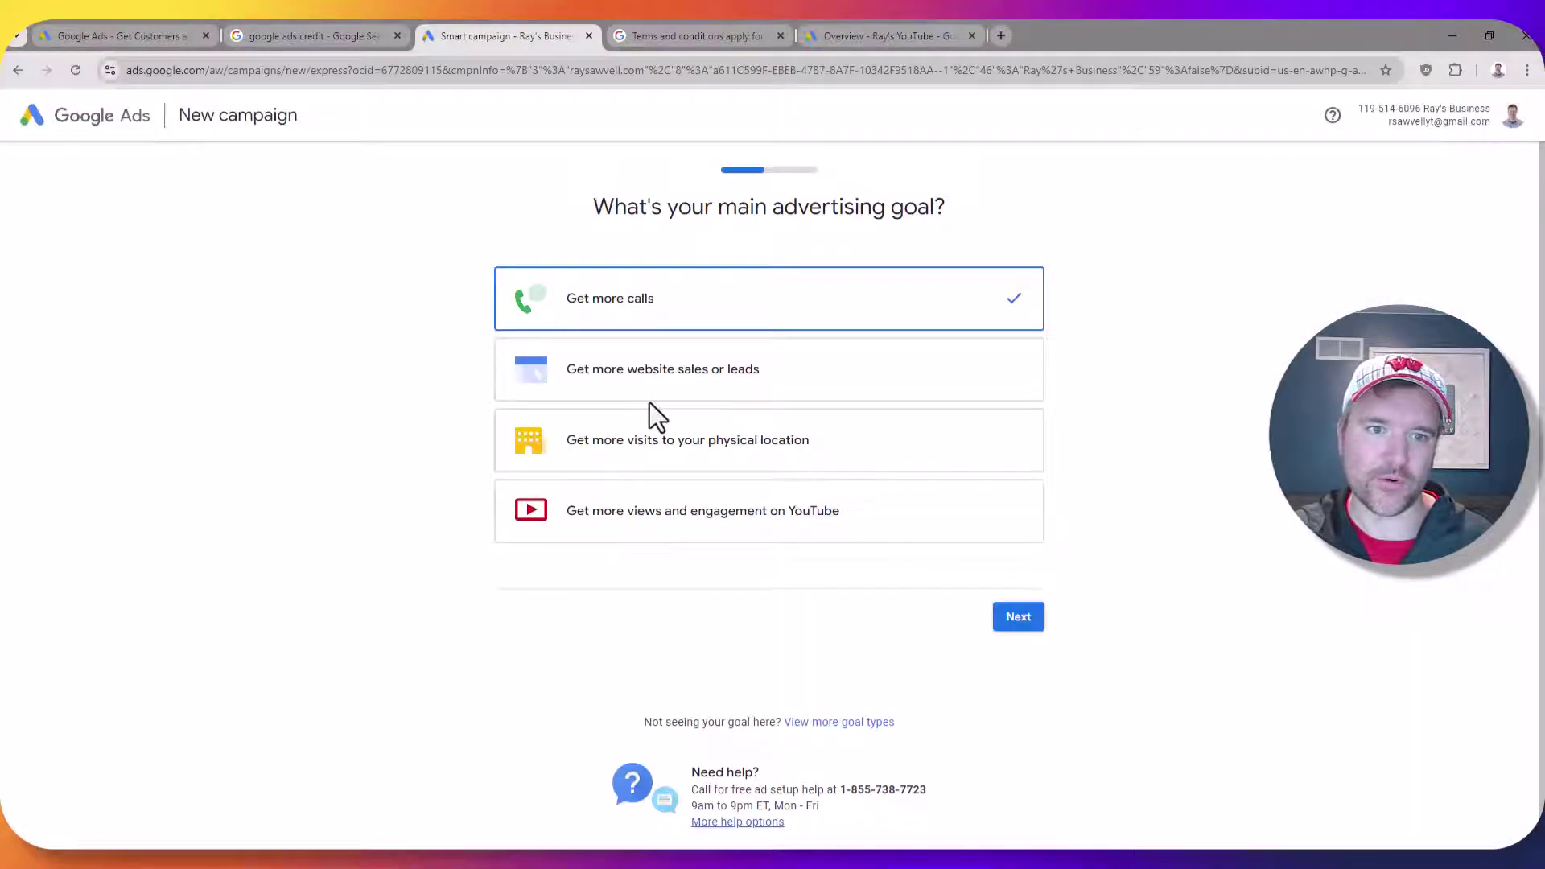
Choose 'Get more website sales or leads' as the goal and skip Google Analytics setup
click(806, 401)
click(1018, 616)
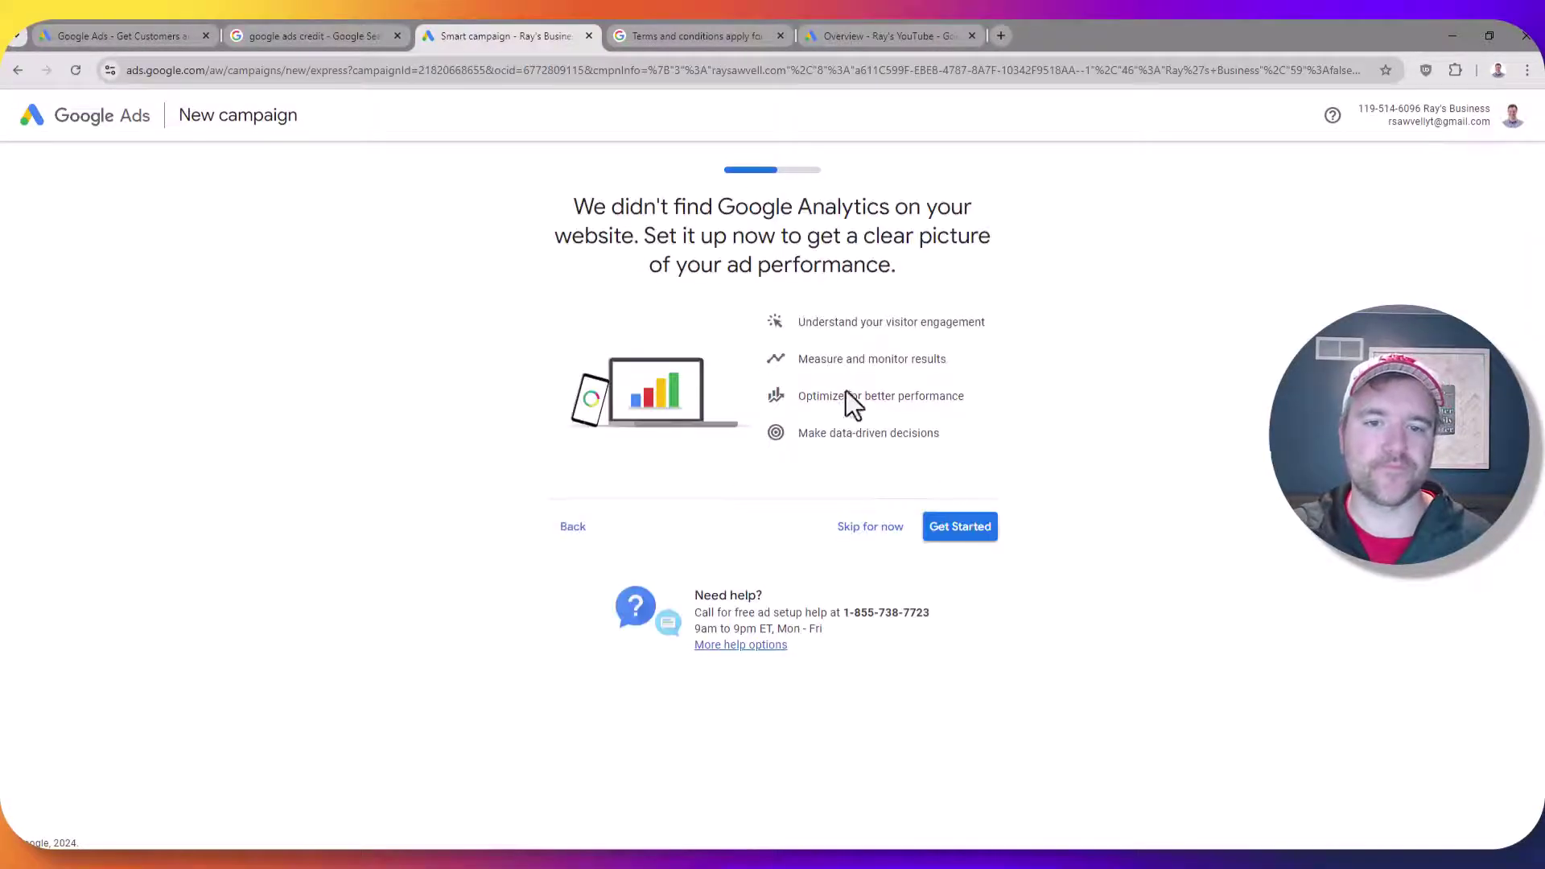
click(869, 528)
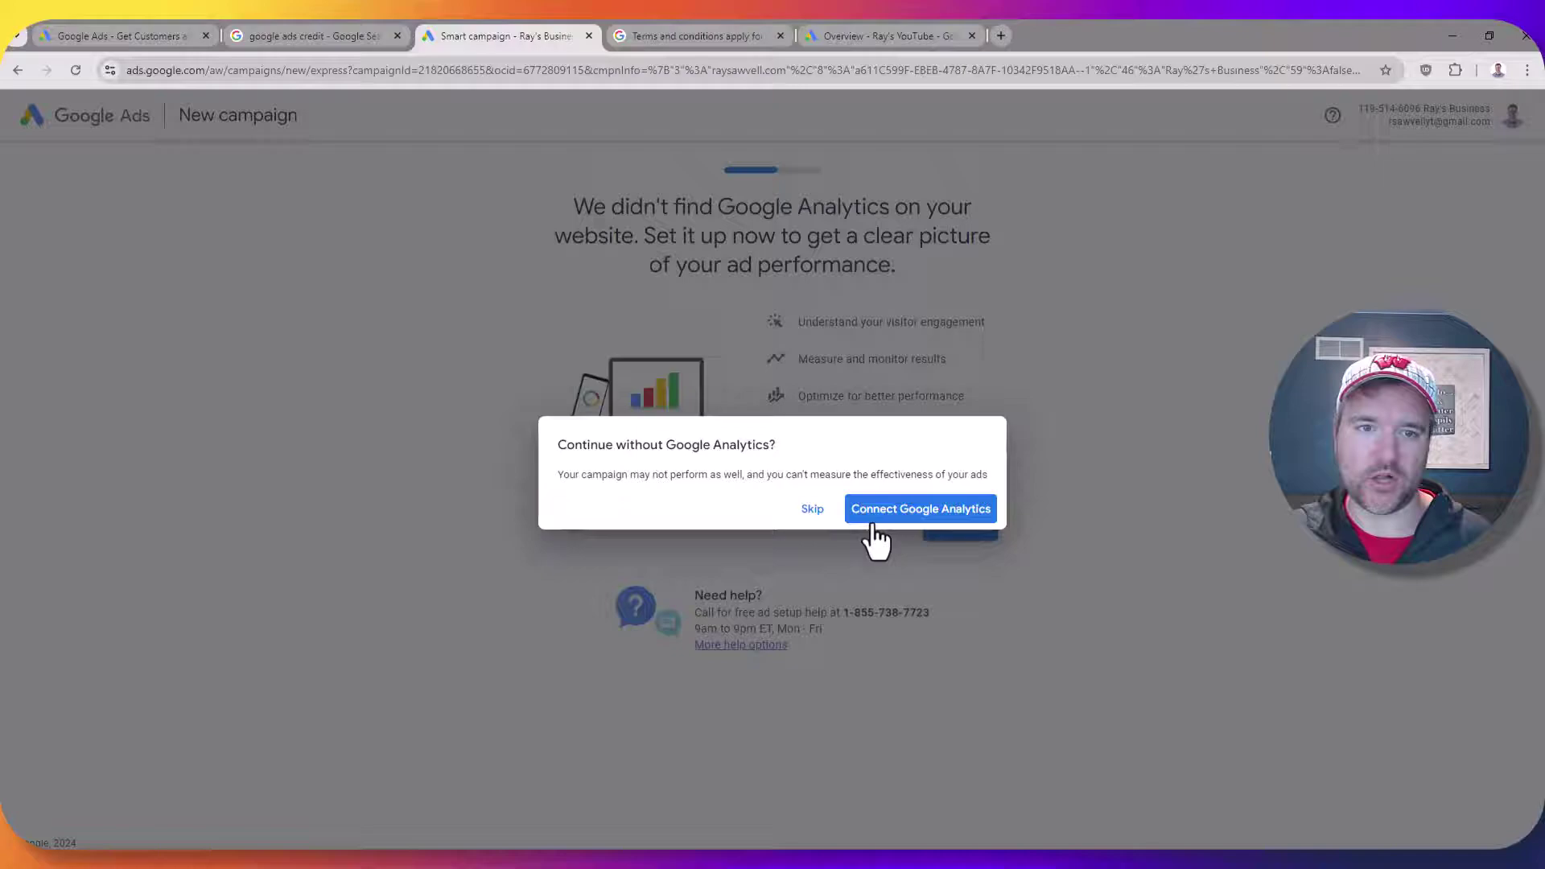
click(812, 510)
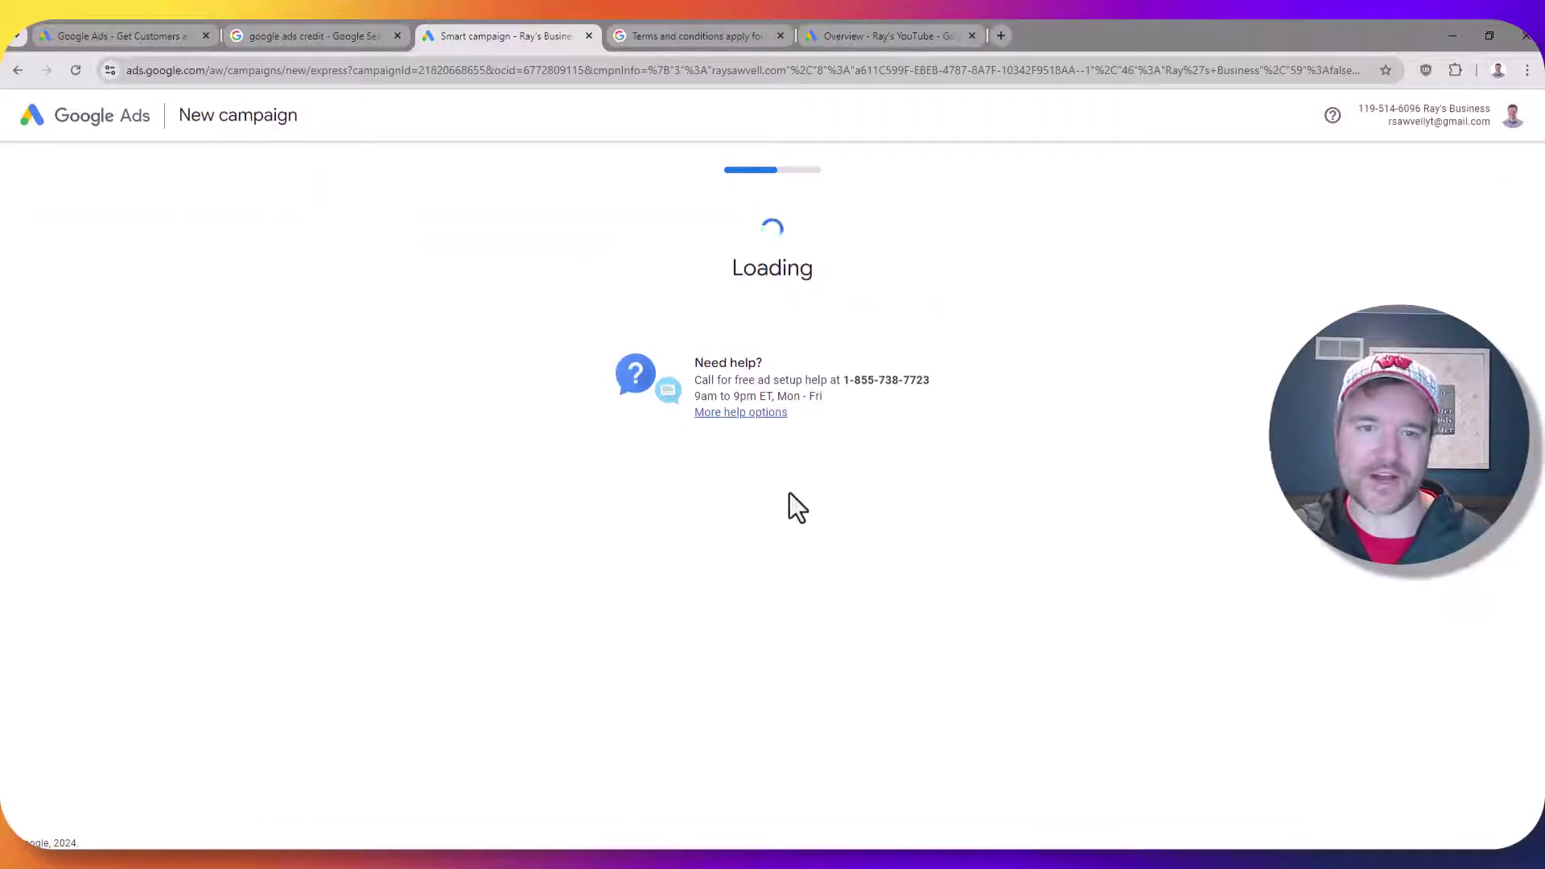
Keep 'Customers request contact' as the action and continue to ad writing
scroll(638, 431, down, 3)
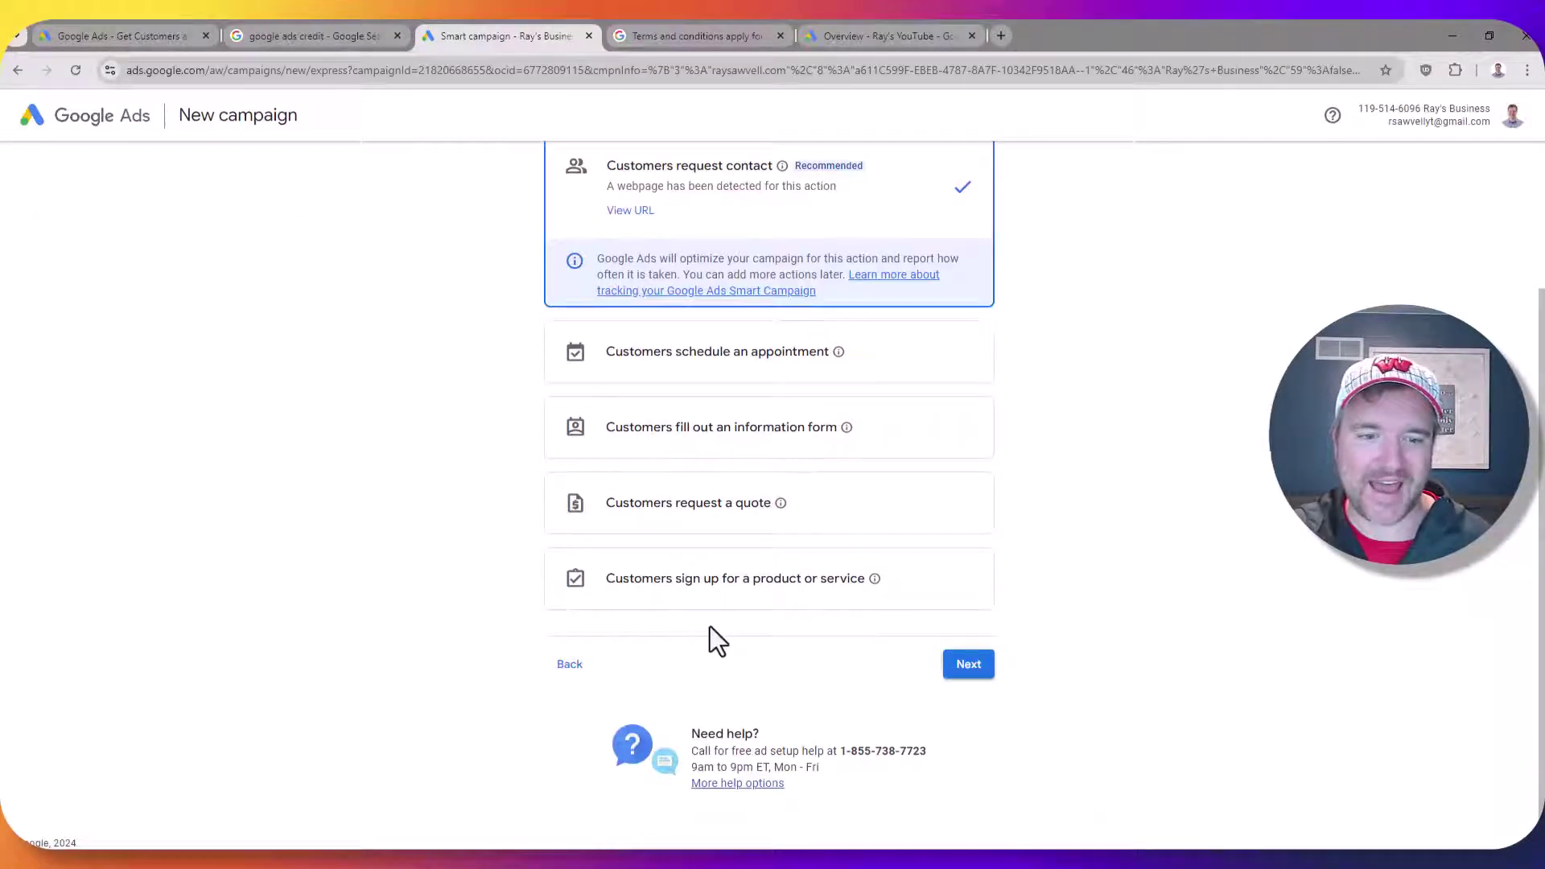
scroll(761, 451, up, 3)
scroll(804, 483, down, 3)
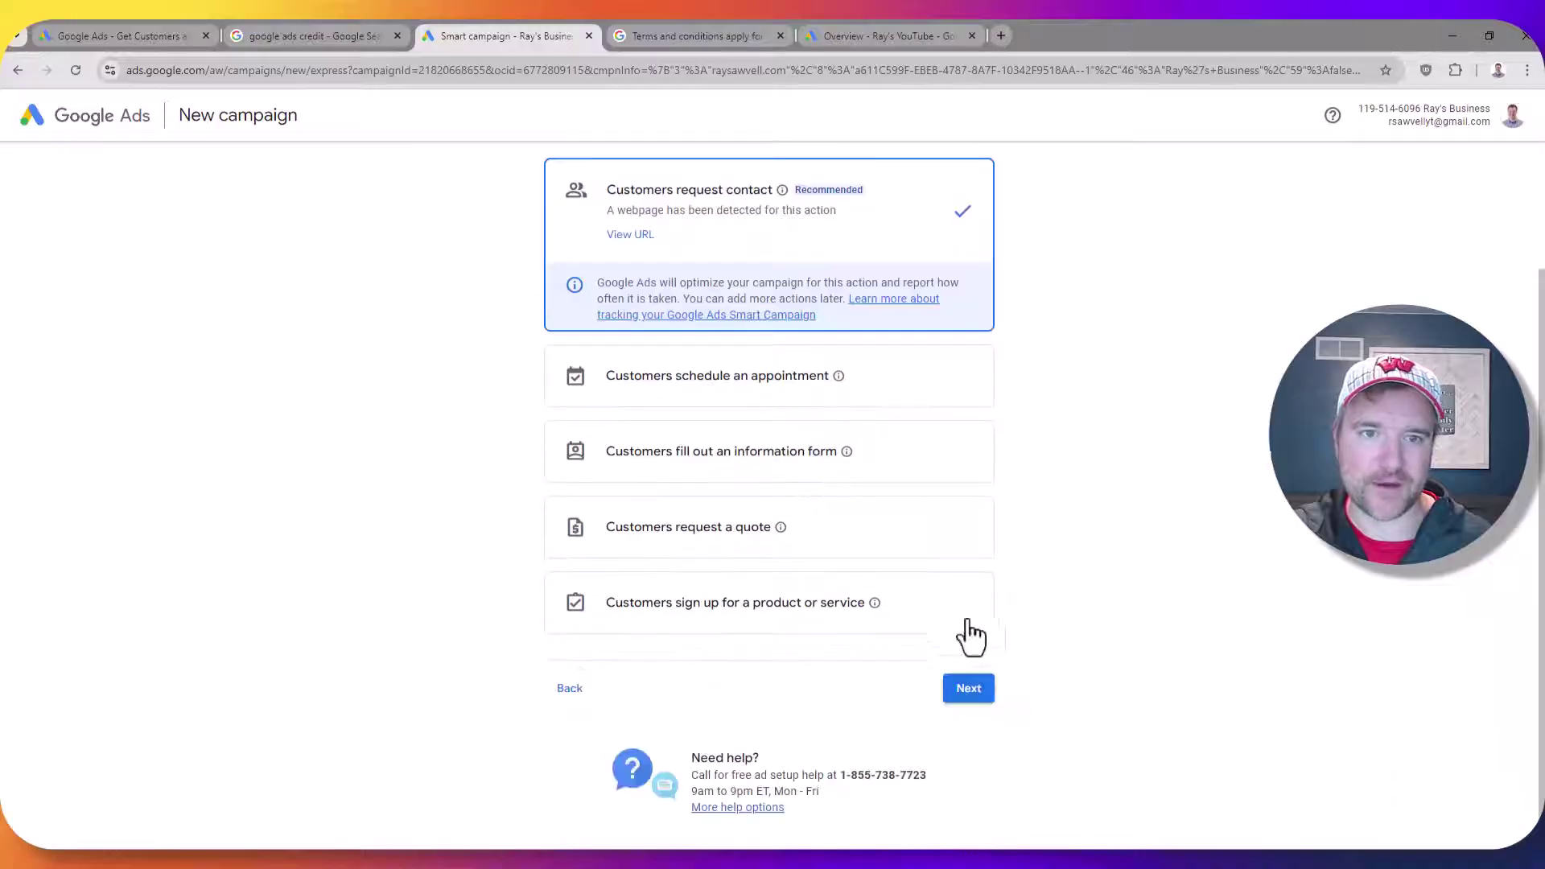
click(973, 688)
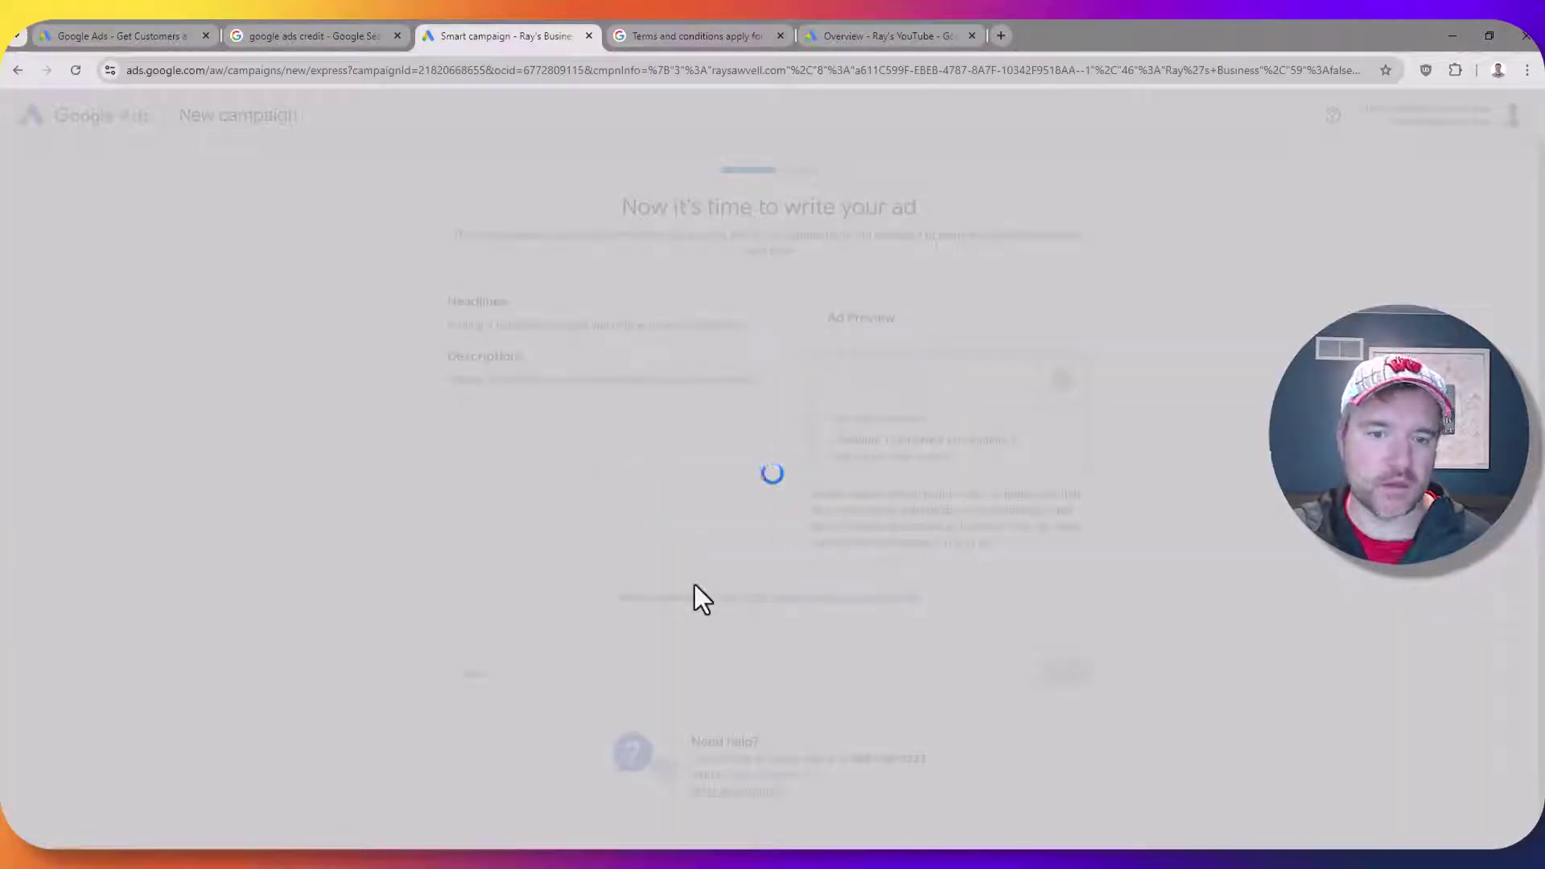
scroll(797, 522, down, 4)
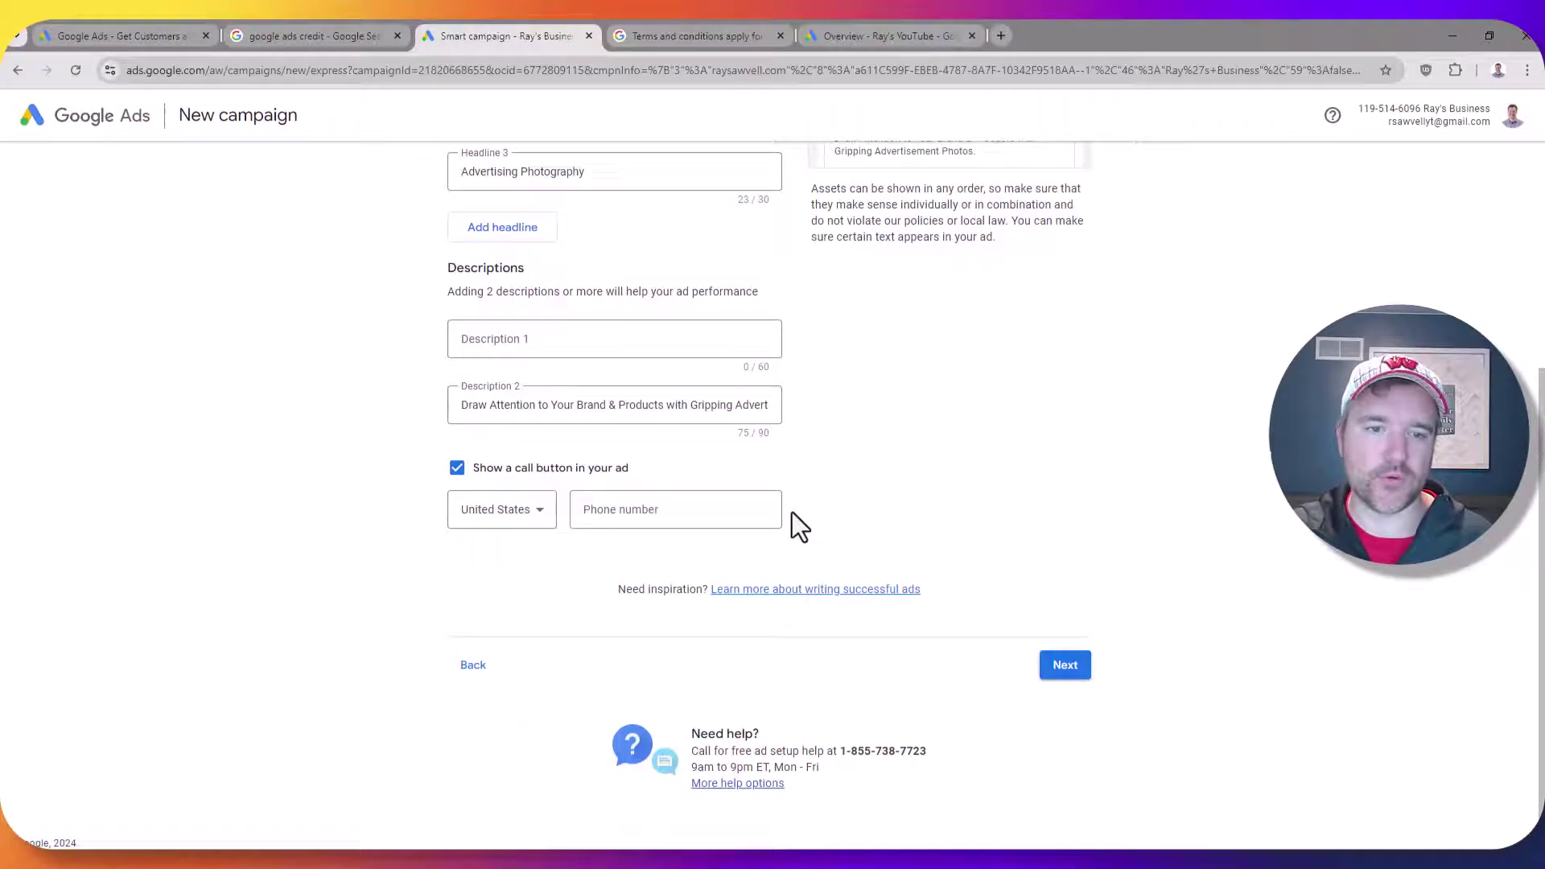
Write Description 1 promoting the business with 'Click now.' and use the first suggestion for Description 2
click(1067, 678)
scroll(485, 514, up, 4)
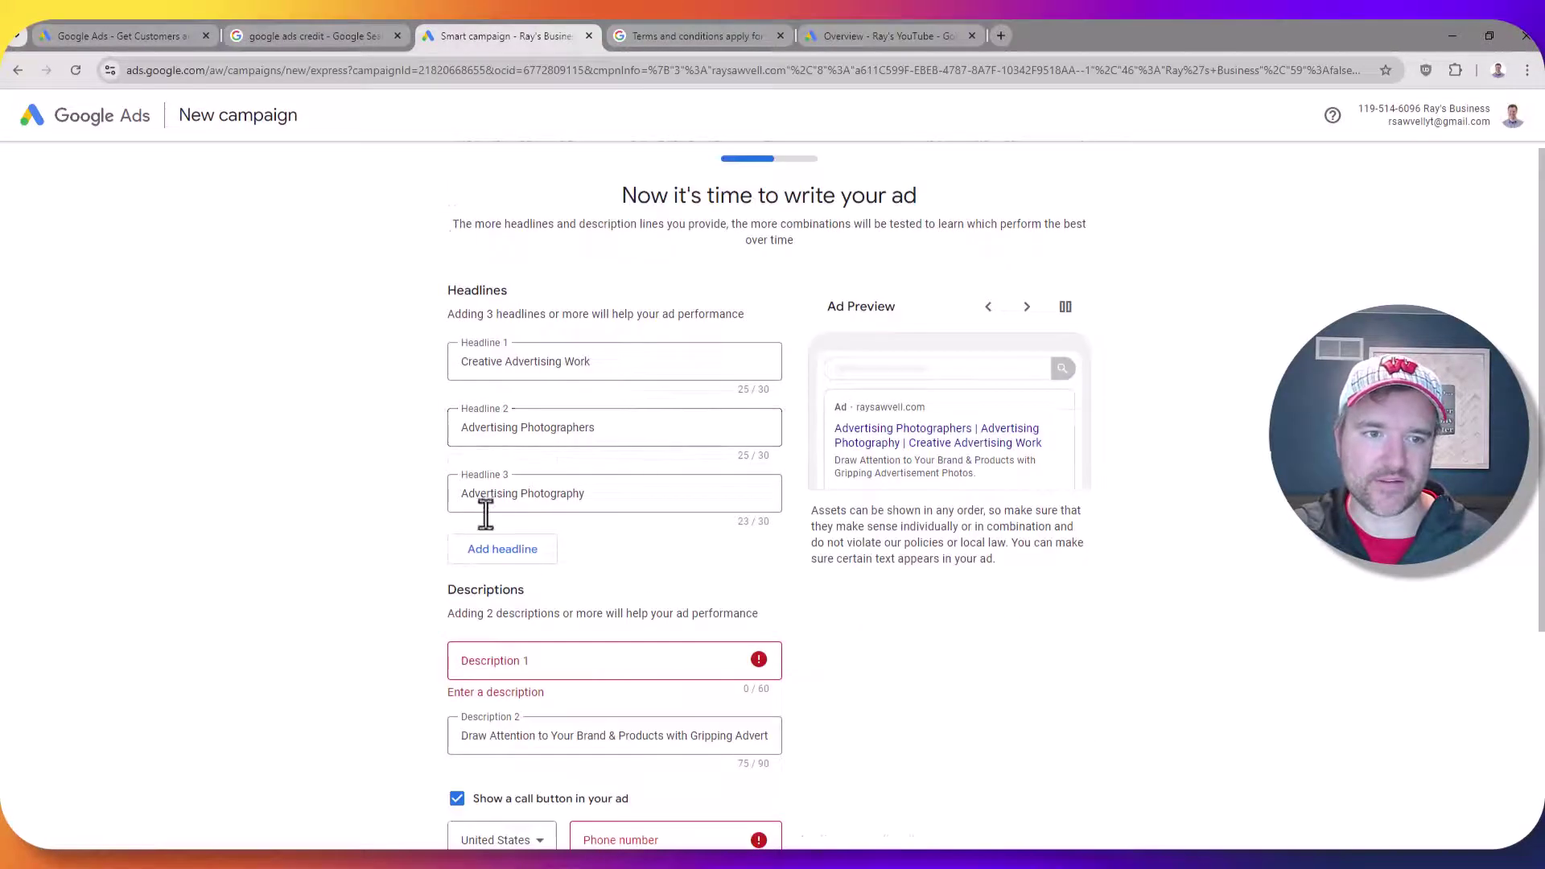
click(533, 665)
text(Ray's awesome business. Click n)
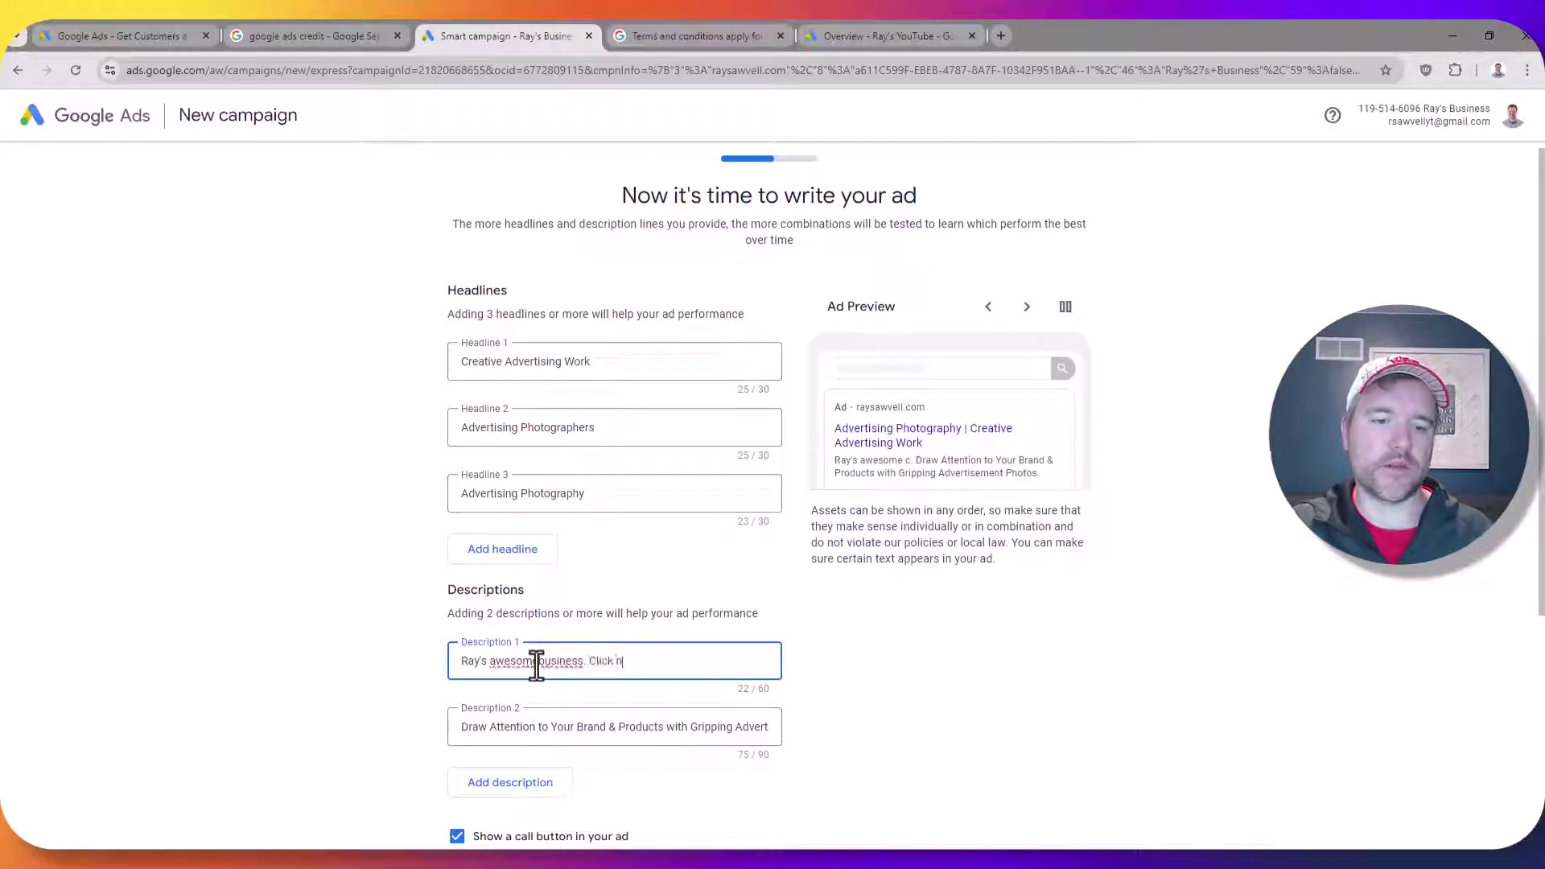
text(ow.)
scroll(536, 667, down, 2)
click(568, 568)
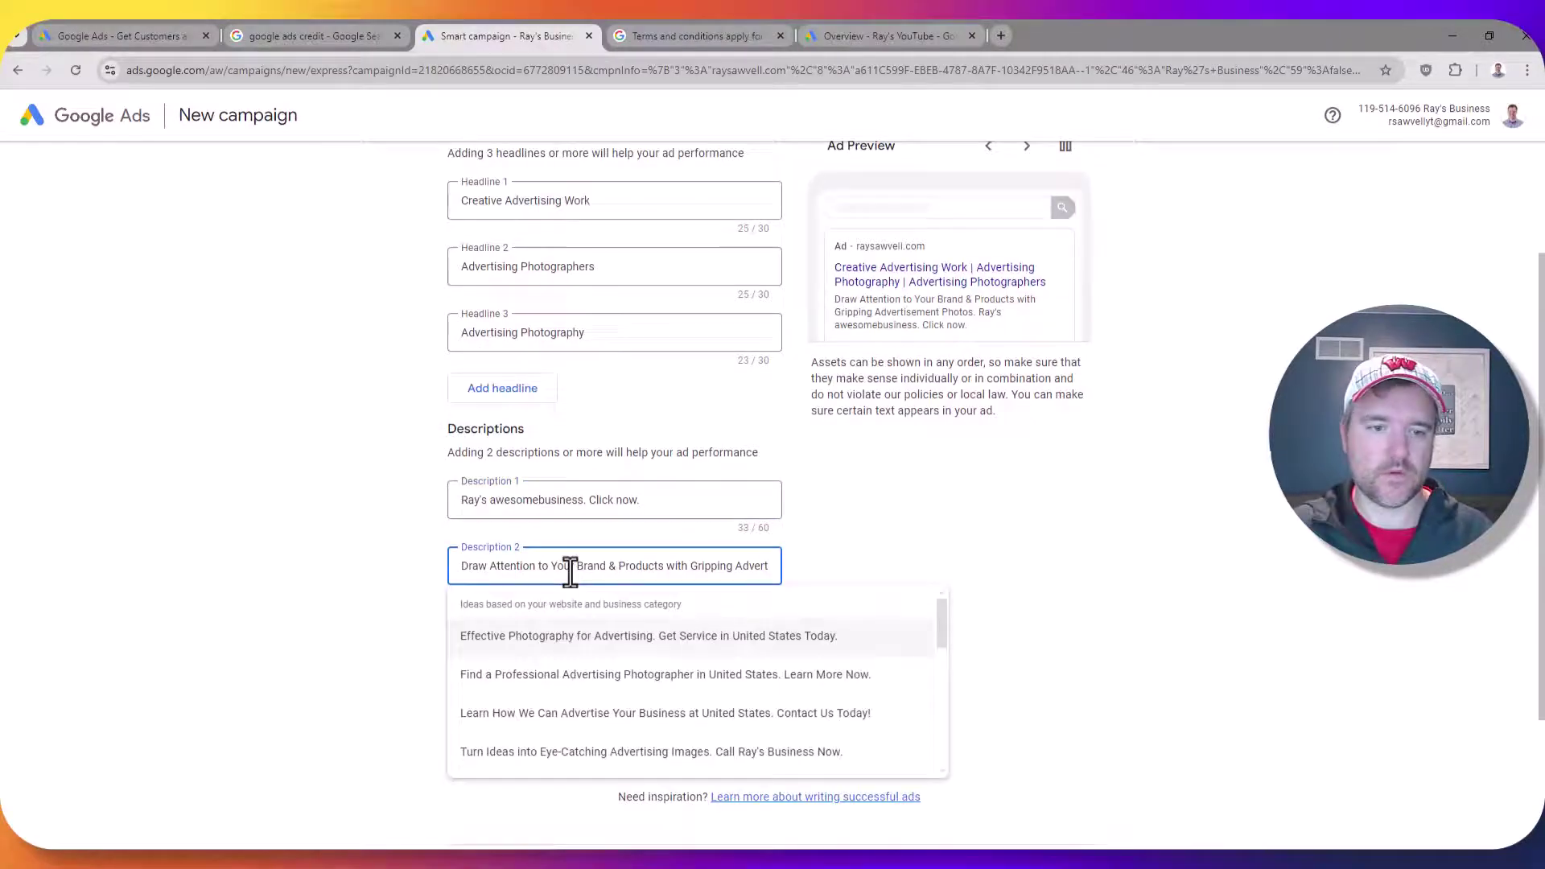
click(585, 637)
Enter the business phone number for the call button and submit the ad text
click(666, 716)
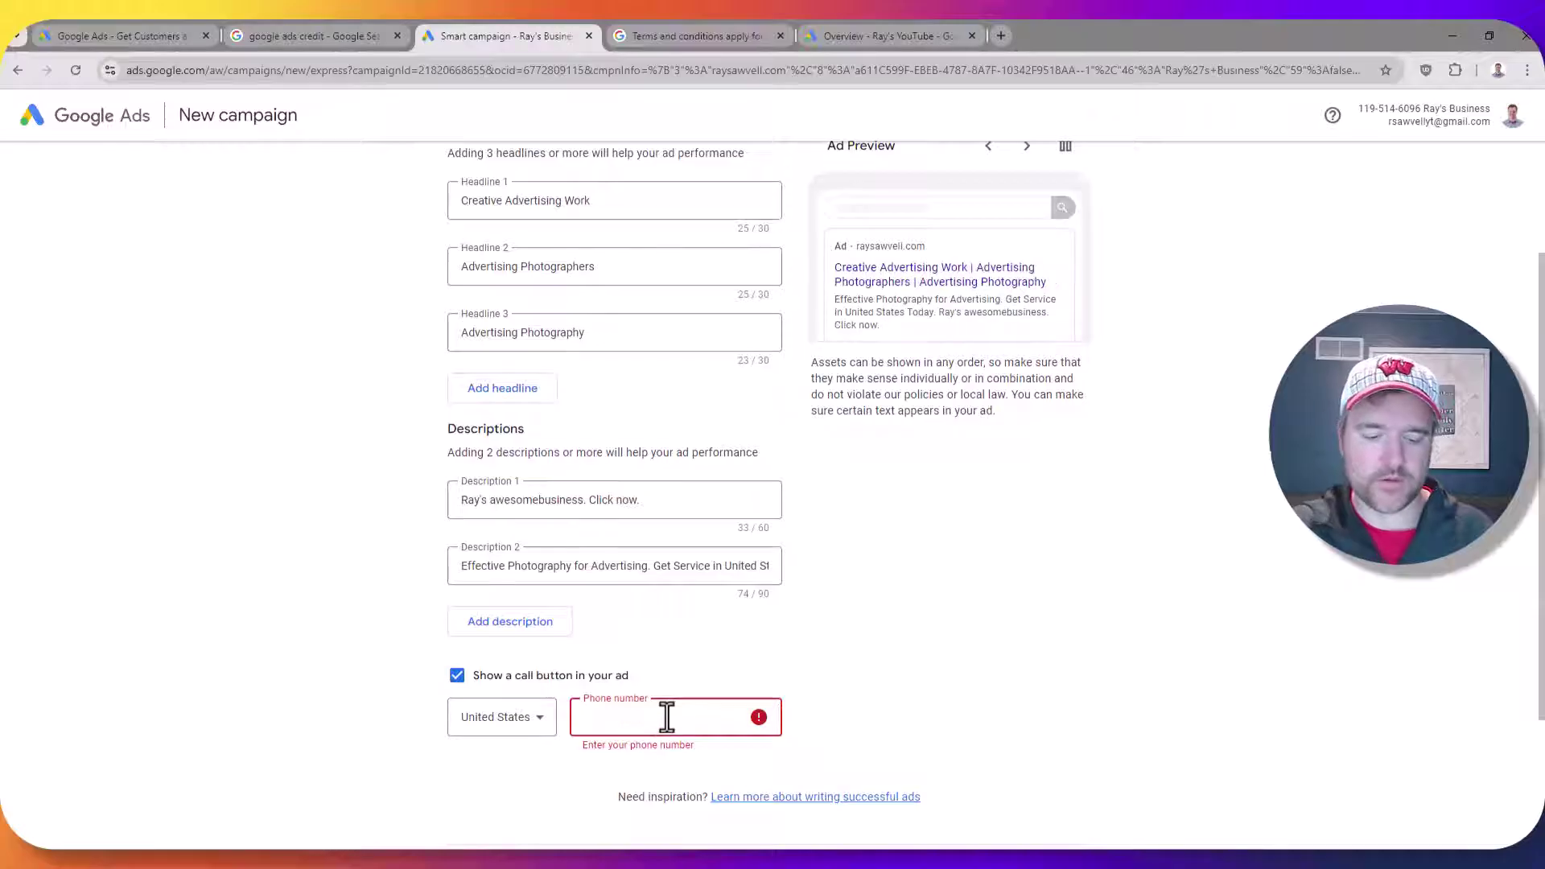
text(8475555555)
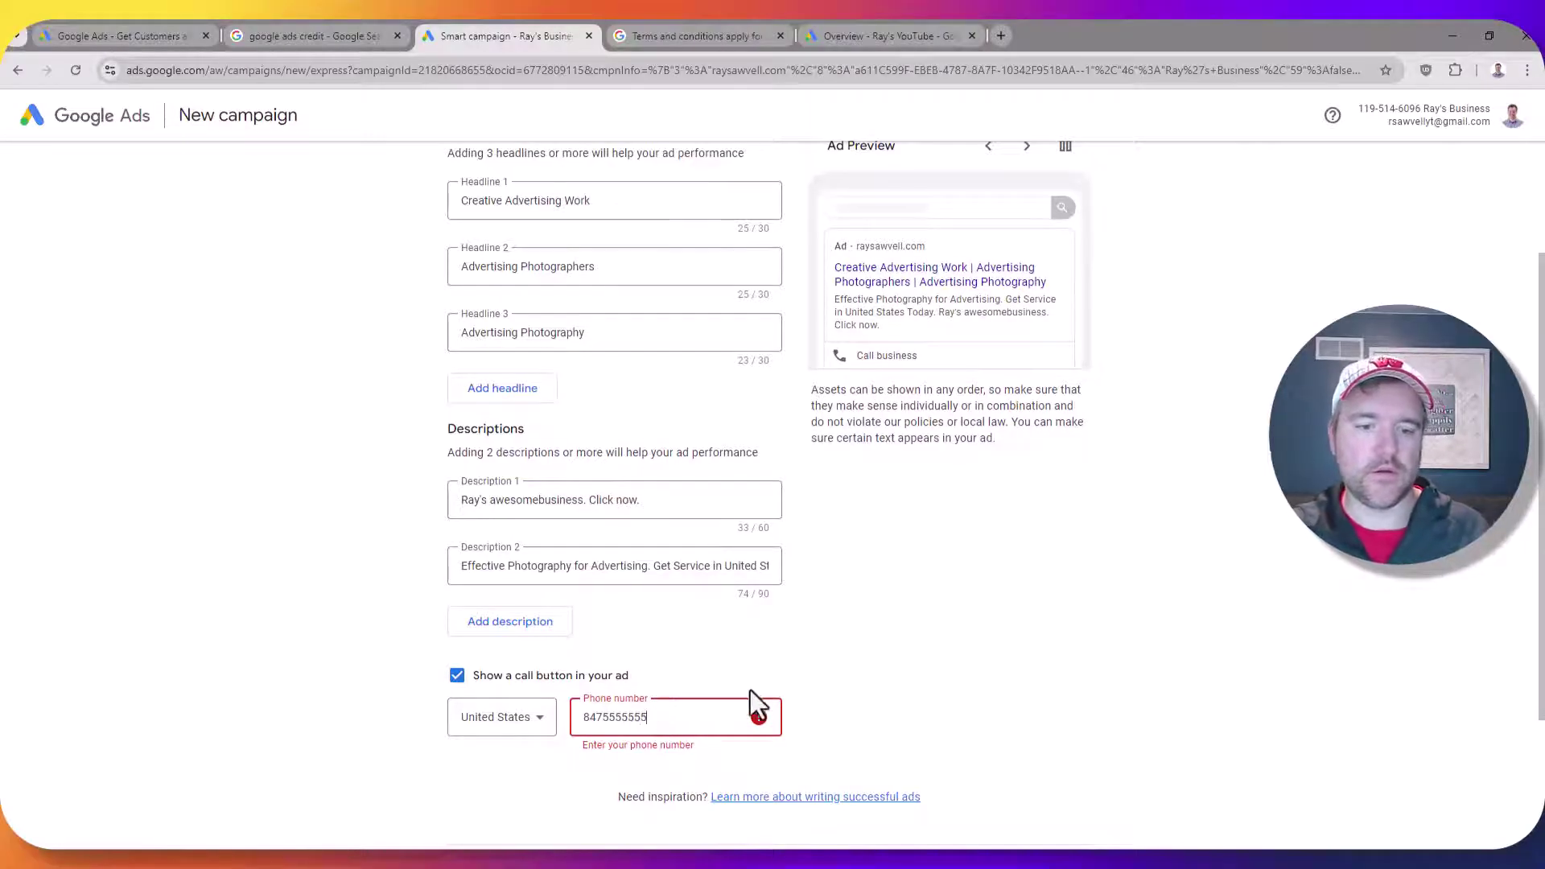
scroll(843, 635, up, 2)
scroll(910, 620, down, 5)
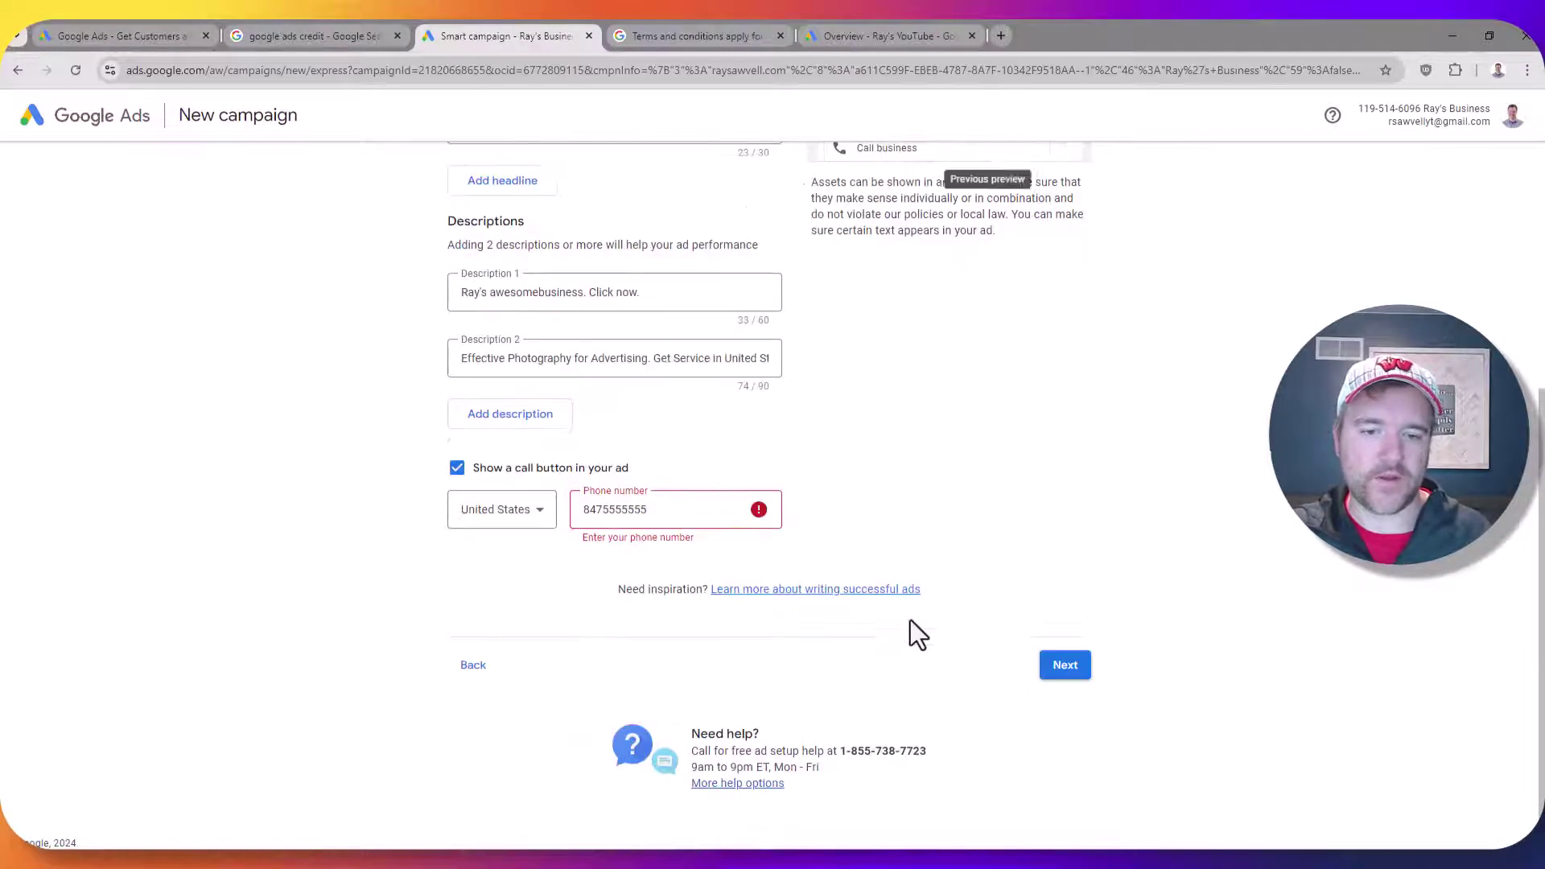
click(1070, 664)
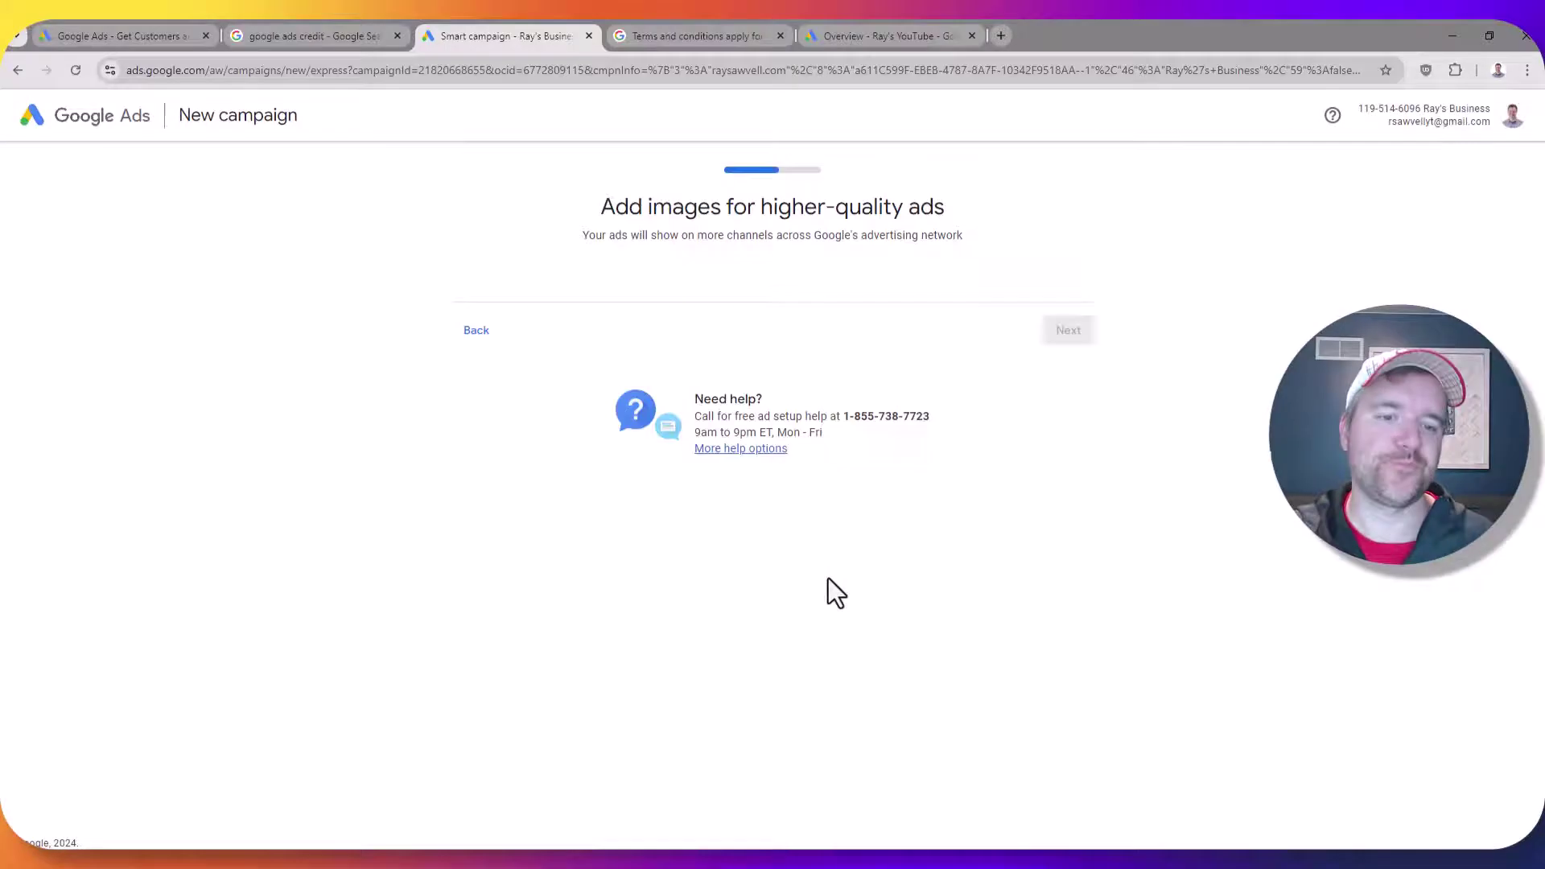
Add the suggested How to Use Google Optimize image with its landscape and square crops
scroll(724, 426, down, 1)
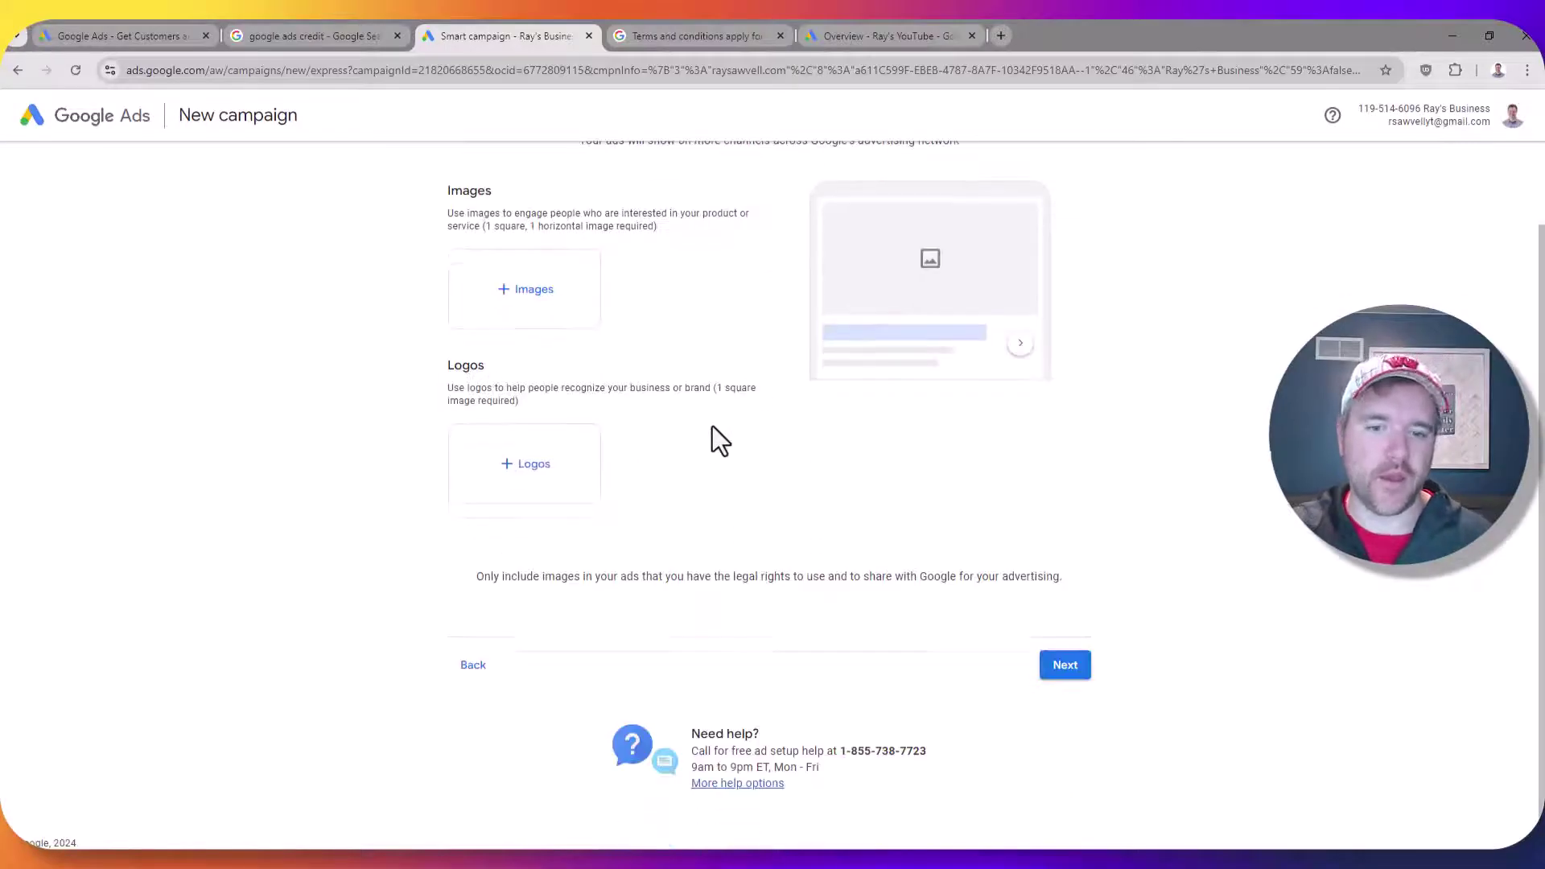
click(1073, 677)
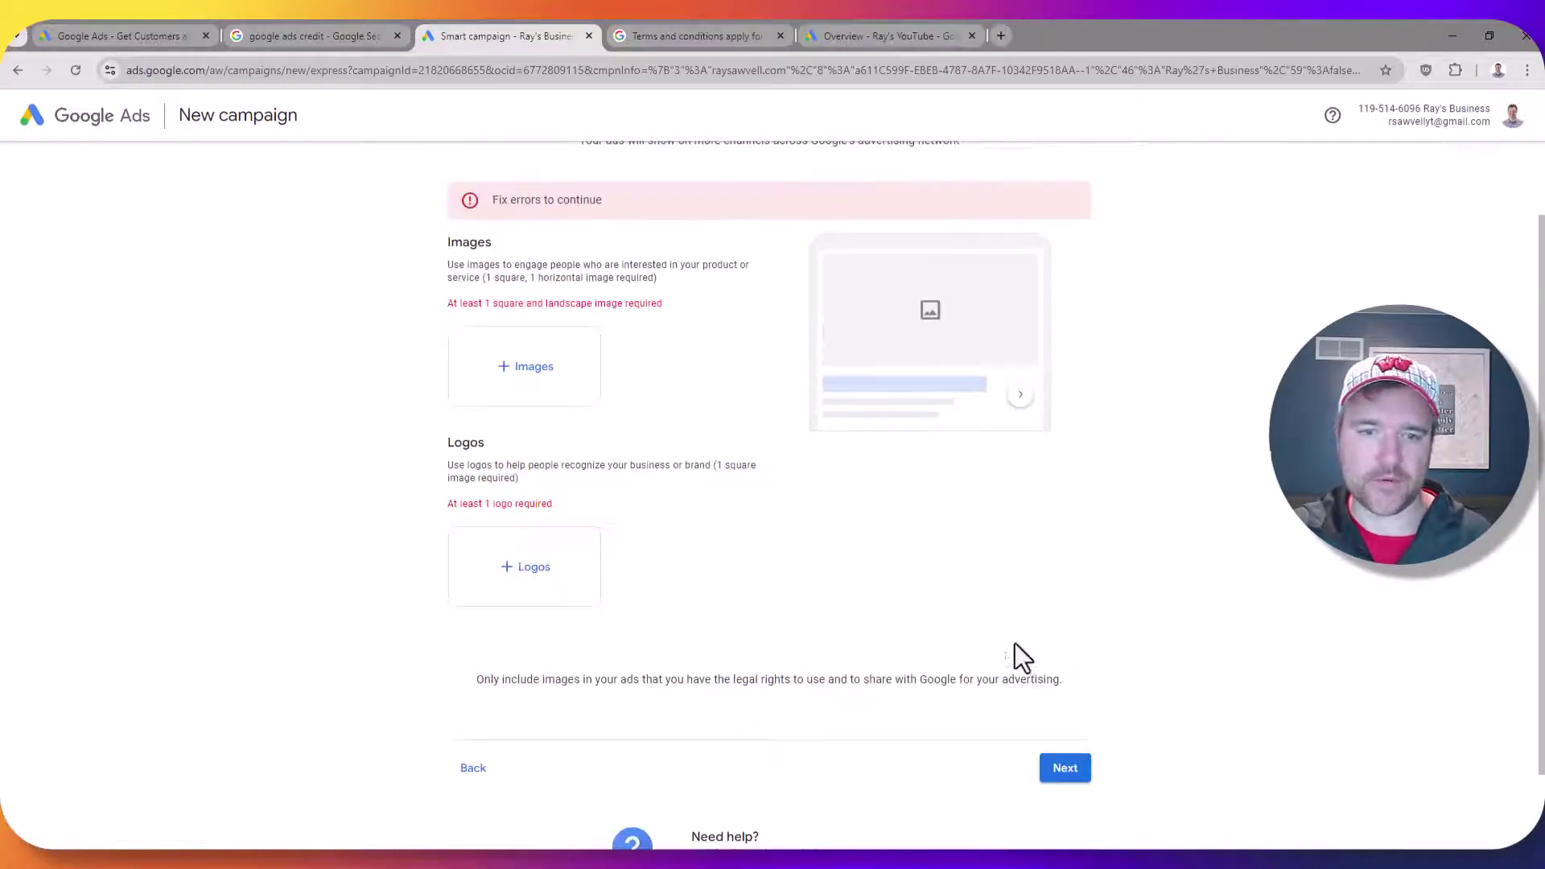
click(500, 371)
click(542, 537)
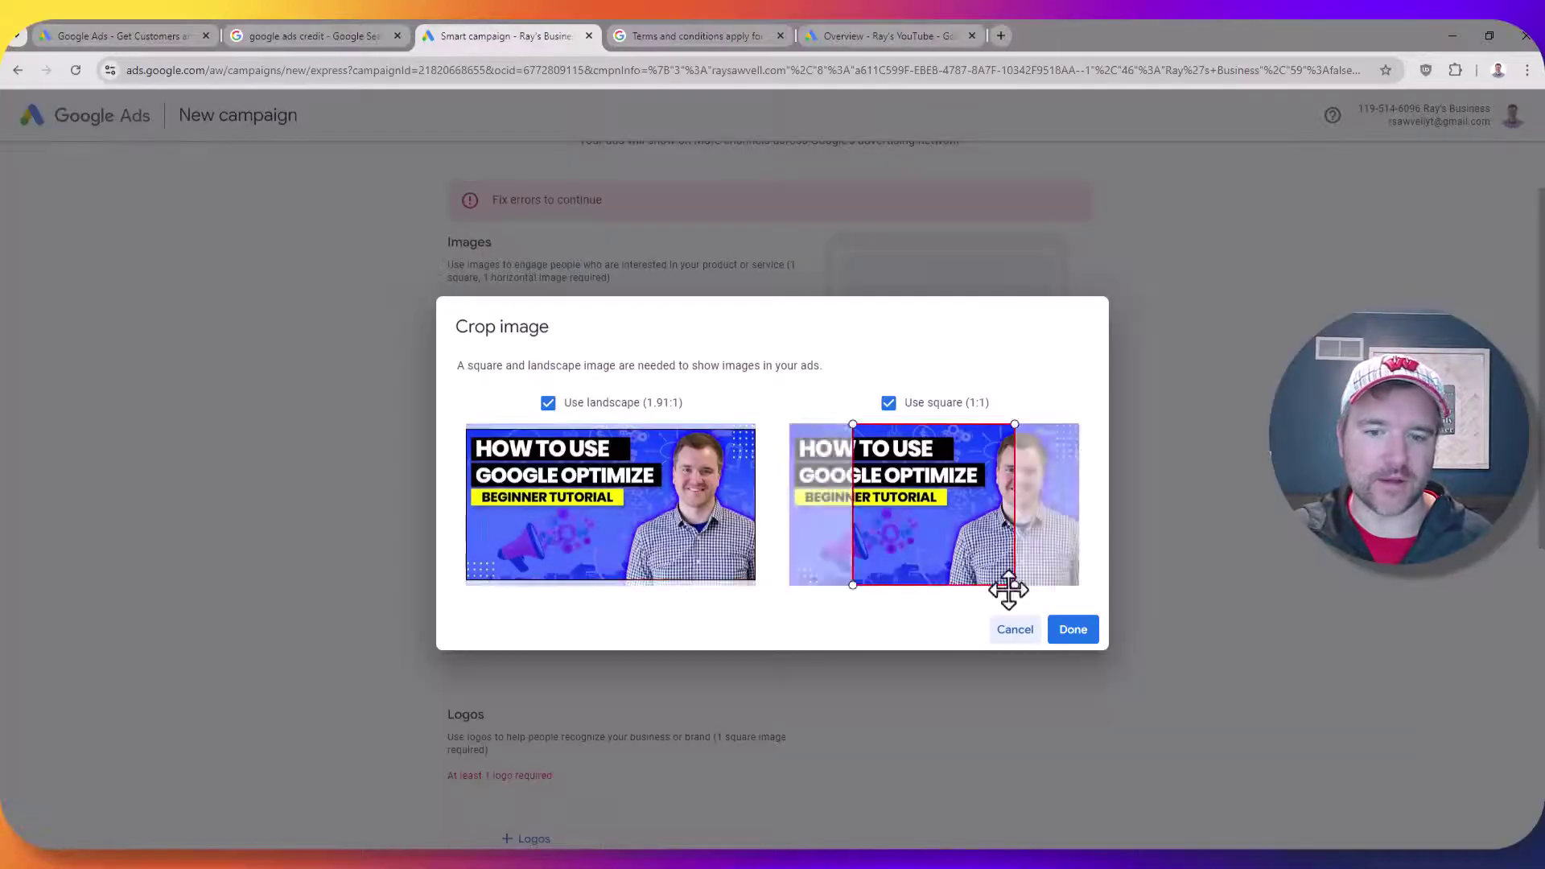
click(1088, 634)
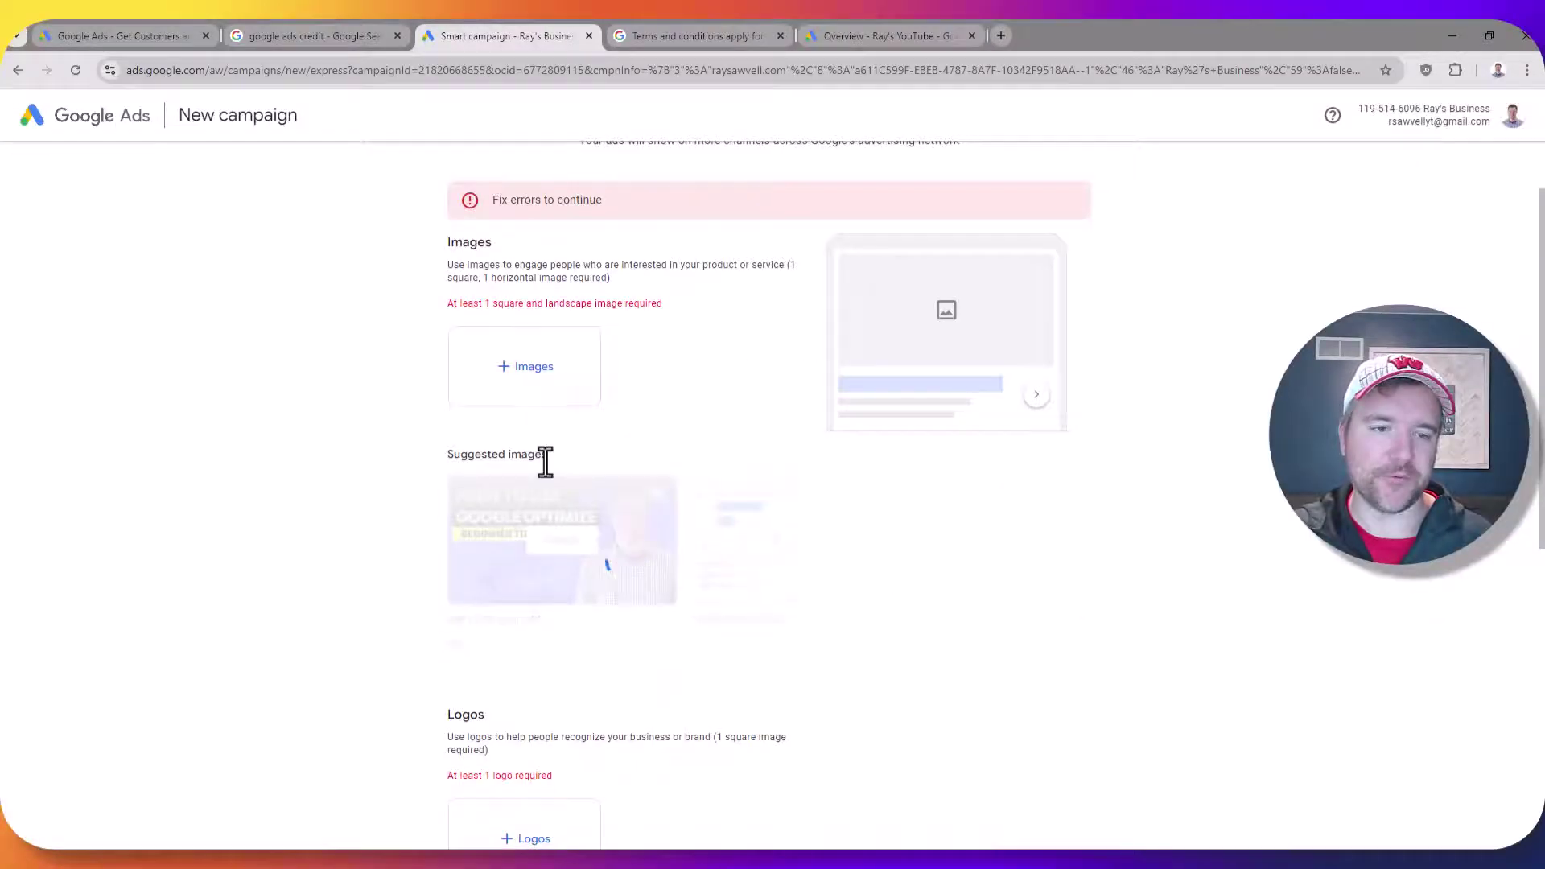
Add the suggested RS logo with a square crop and submit the images step
scroll(359, 538, down, 5)
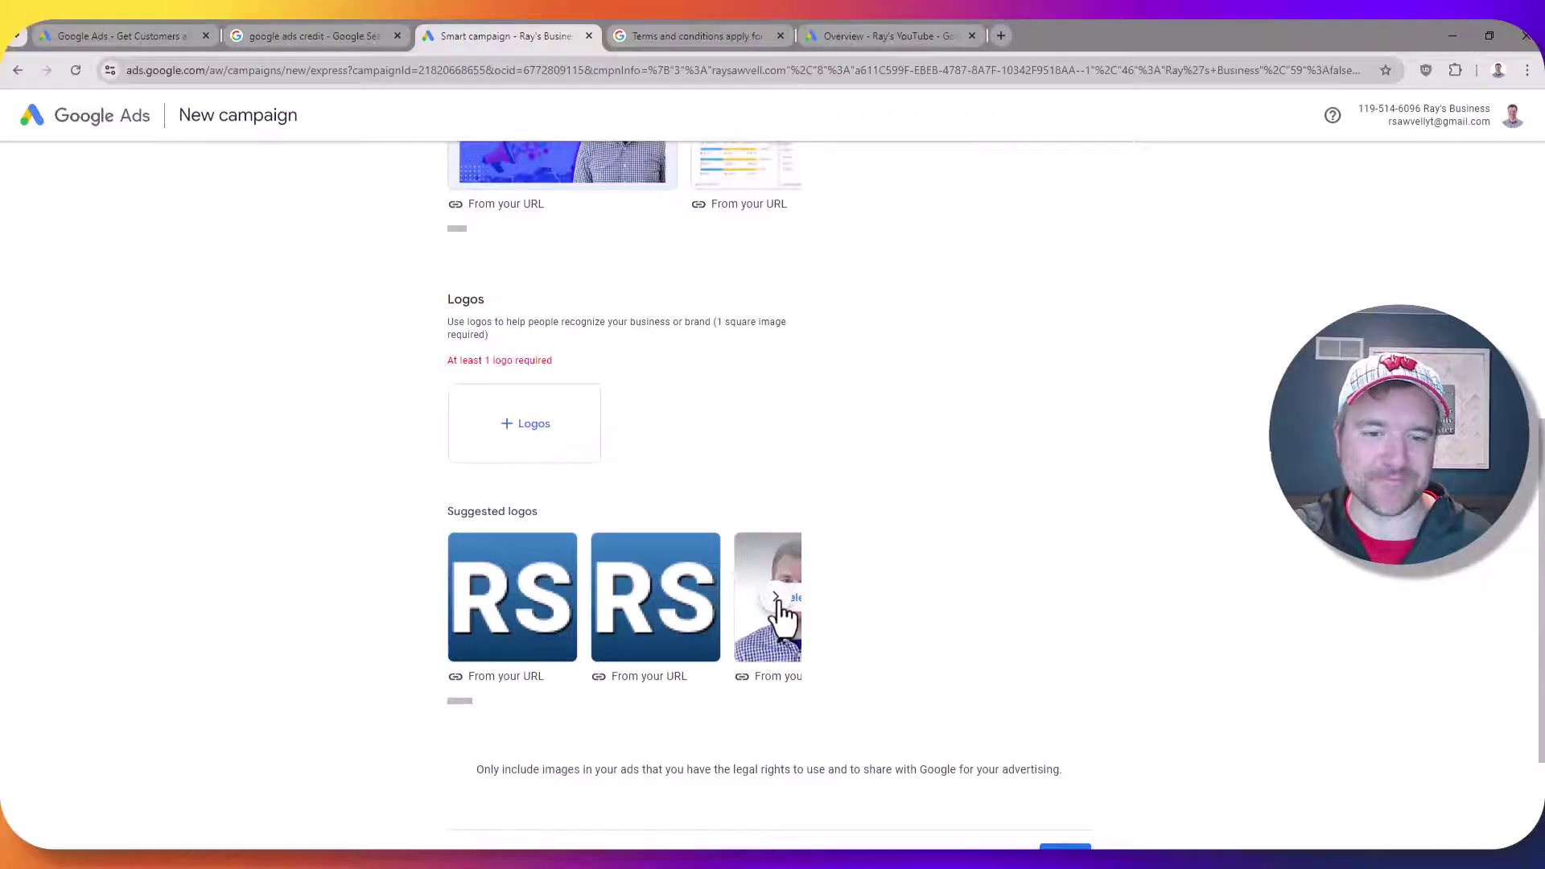
click(775, 596)
click(472, 602)
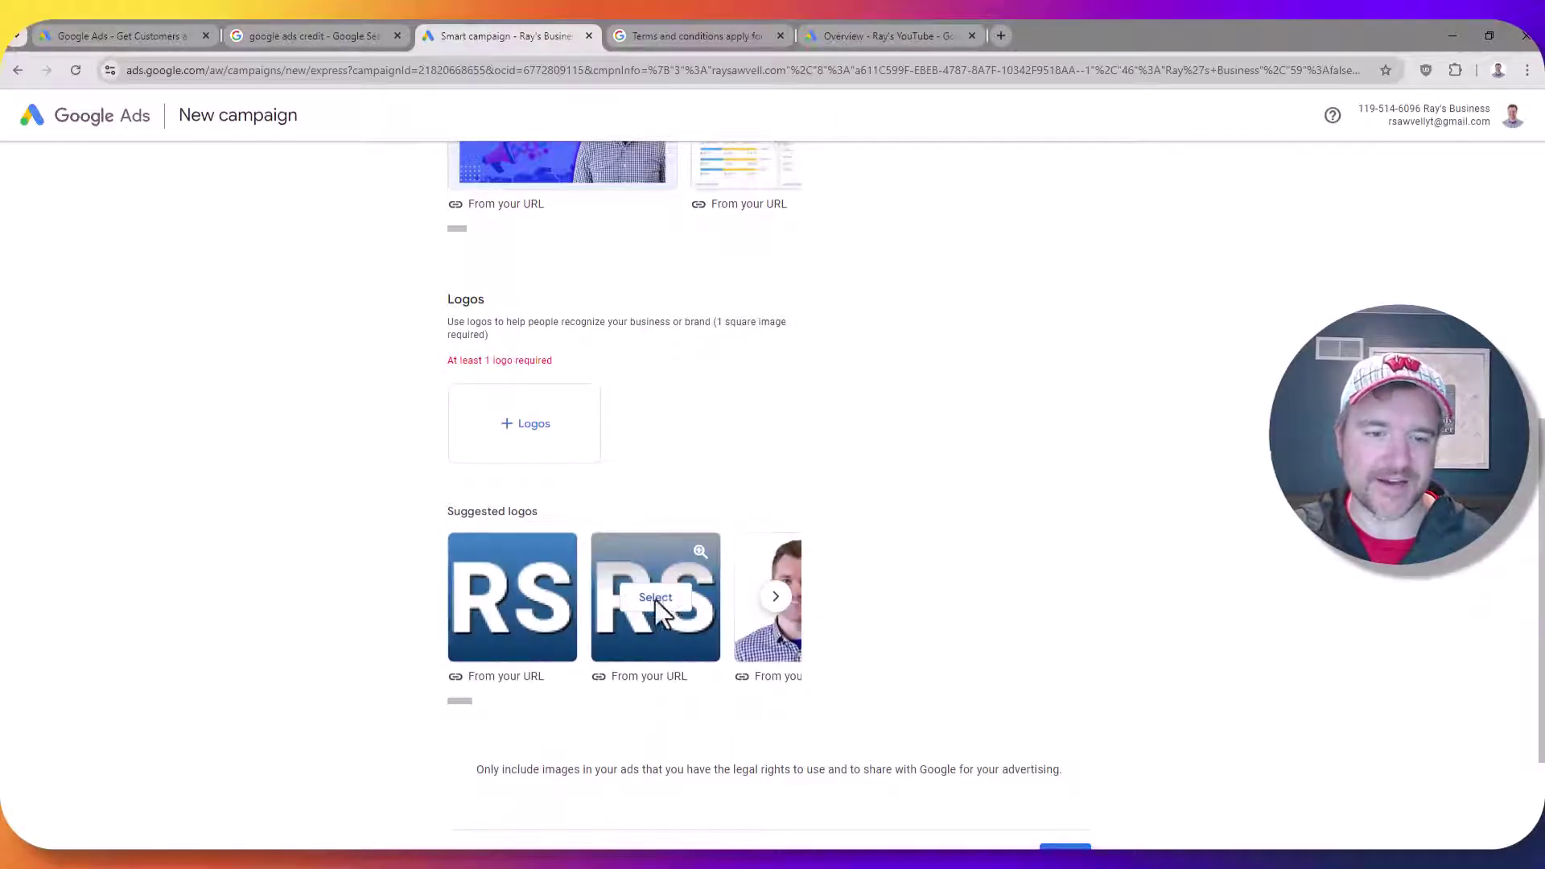
click(651, 599)
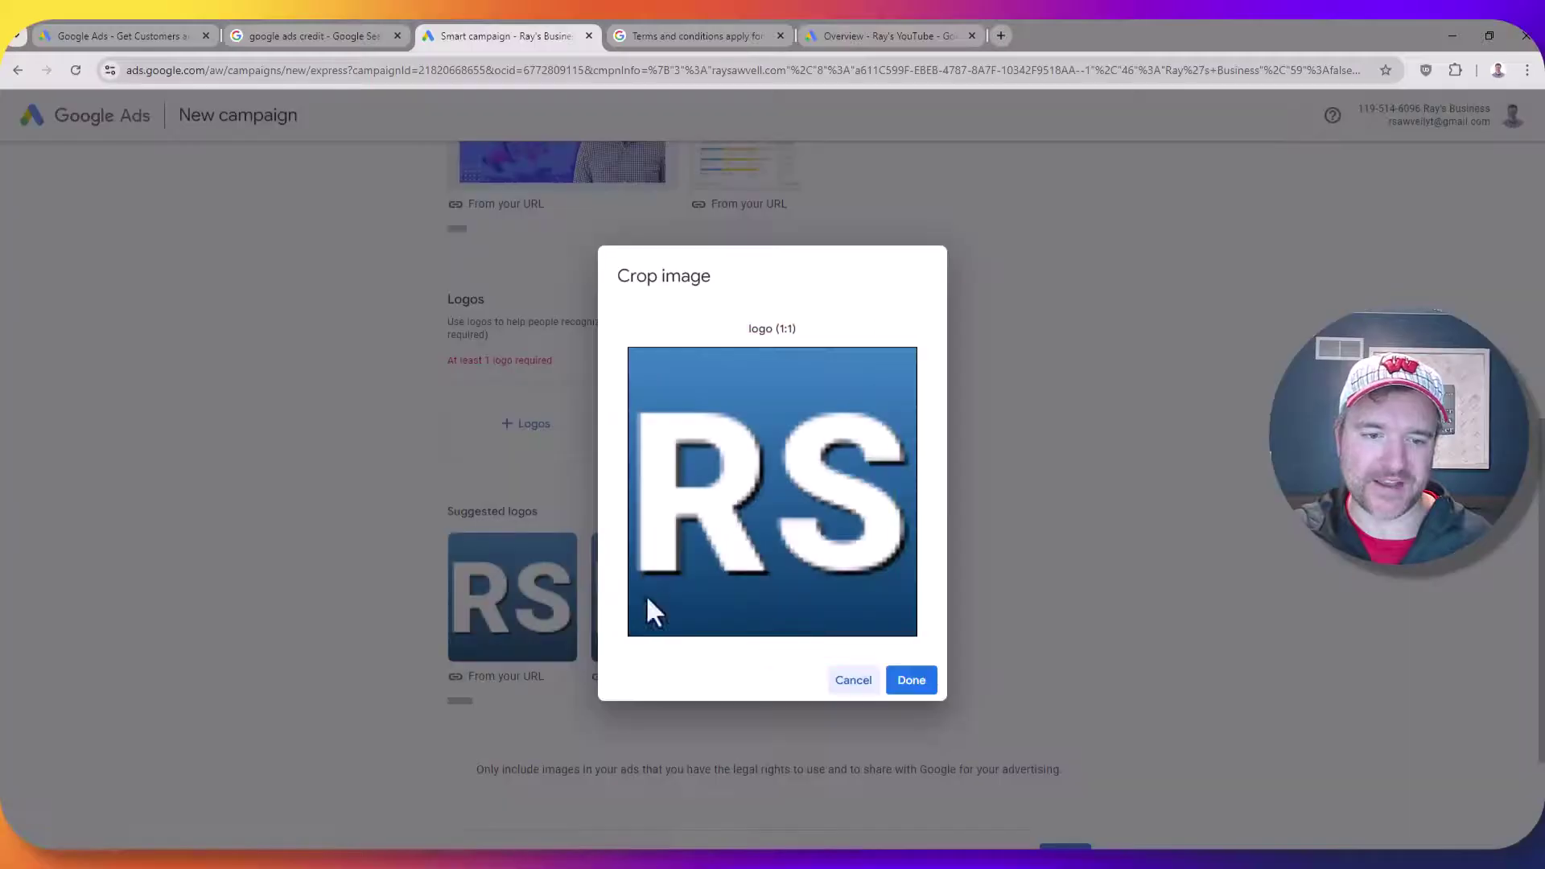
click(913, 684)
scroll(1060, 782, down, 1)
click(1064, 784)
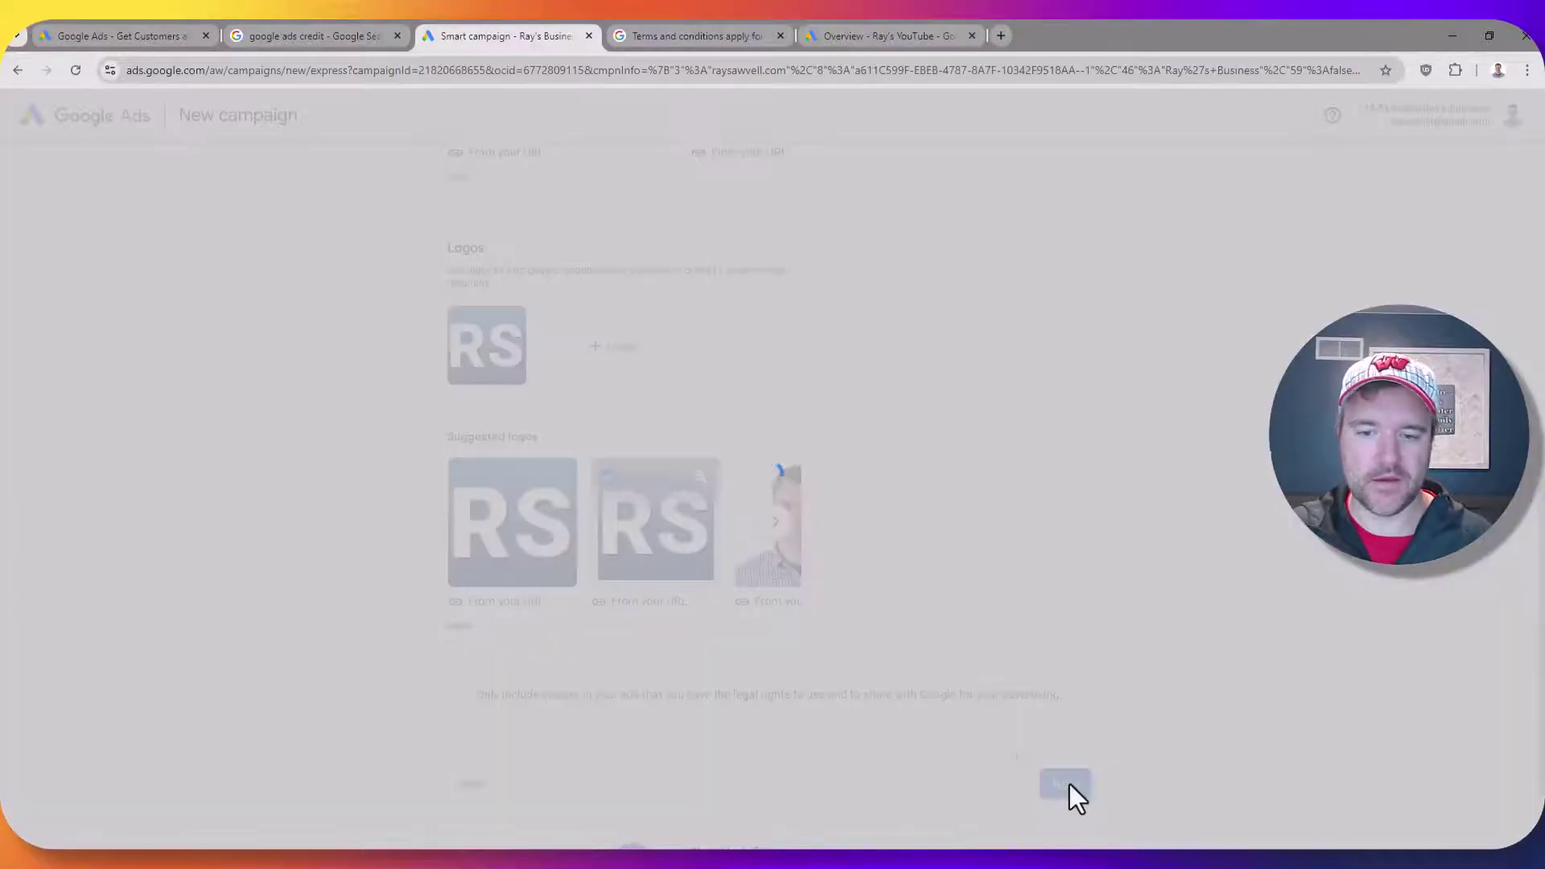
Get past the search terms step and accept United States as the ad location
scroll(595, 450, down, 4)
scroll(828, 541, up, 4)
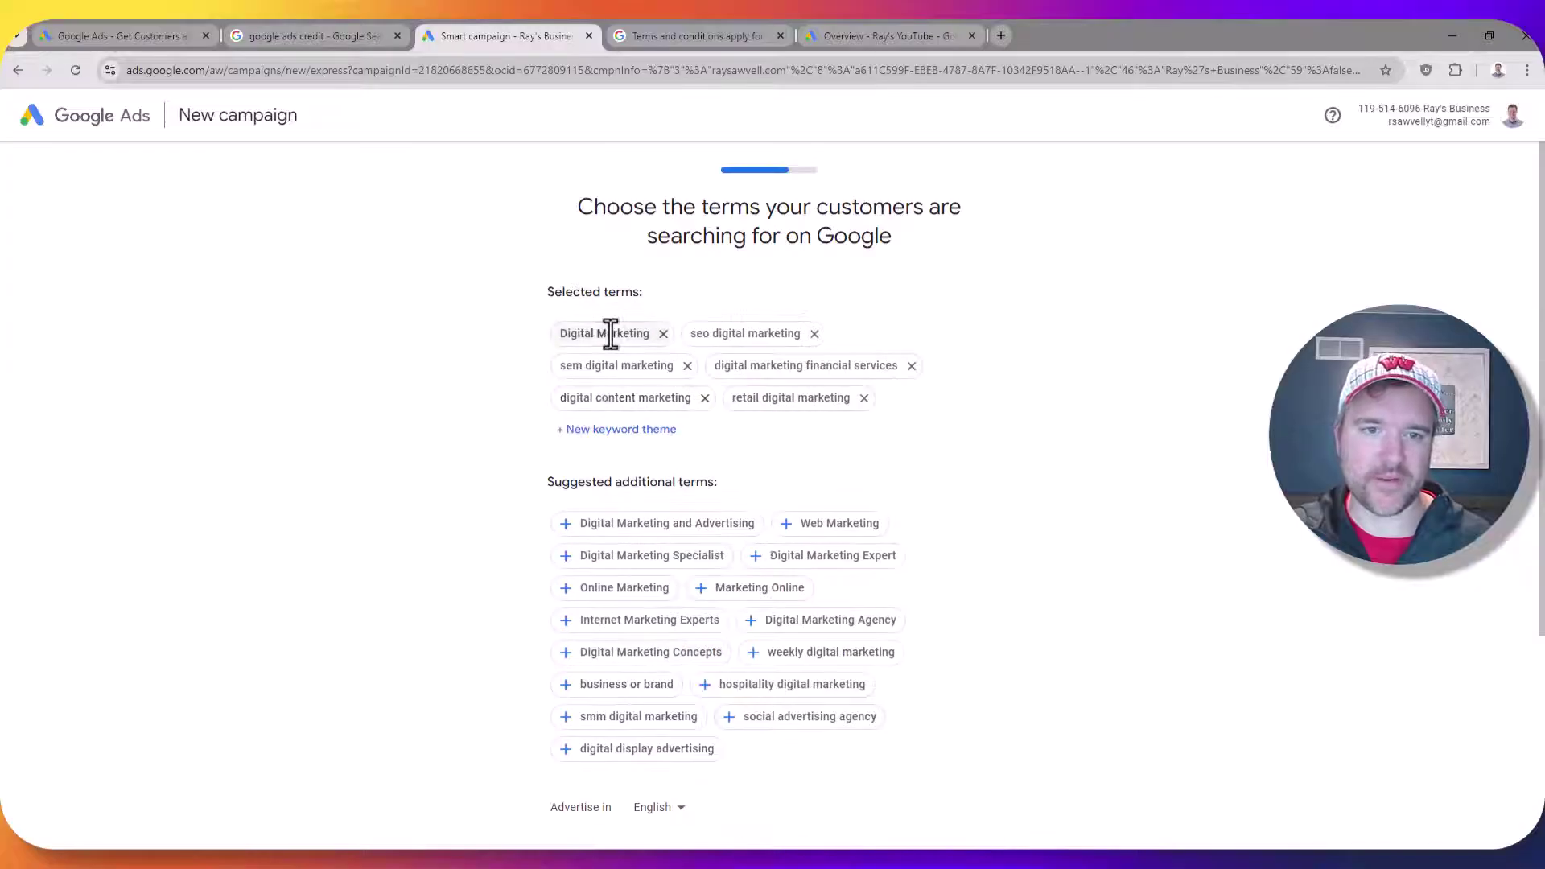
scroll(811, 496, down, 4)
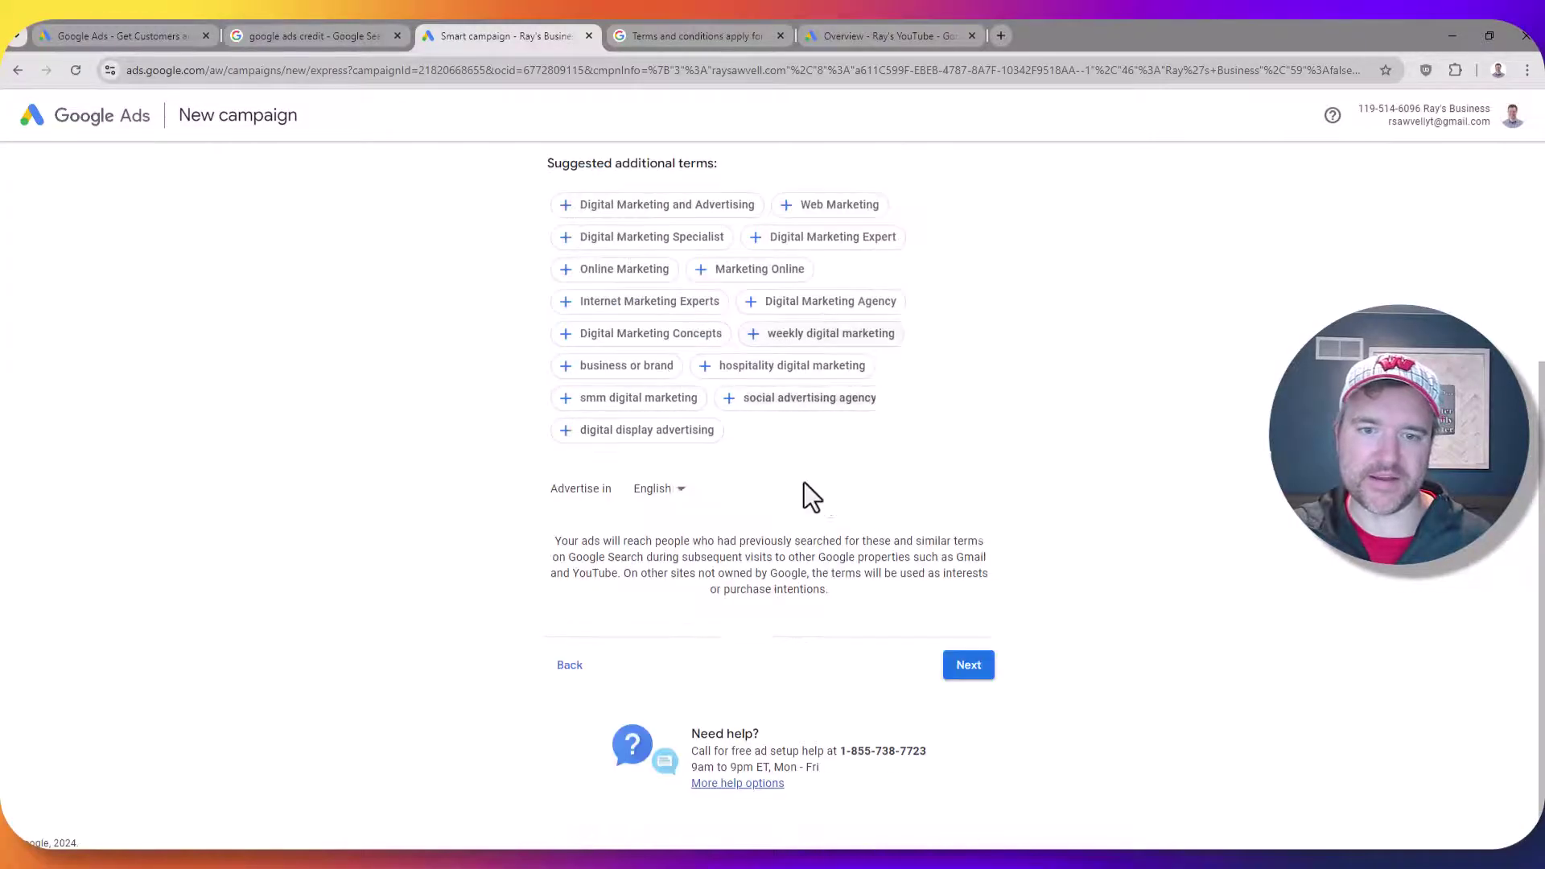
click(969, 666)
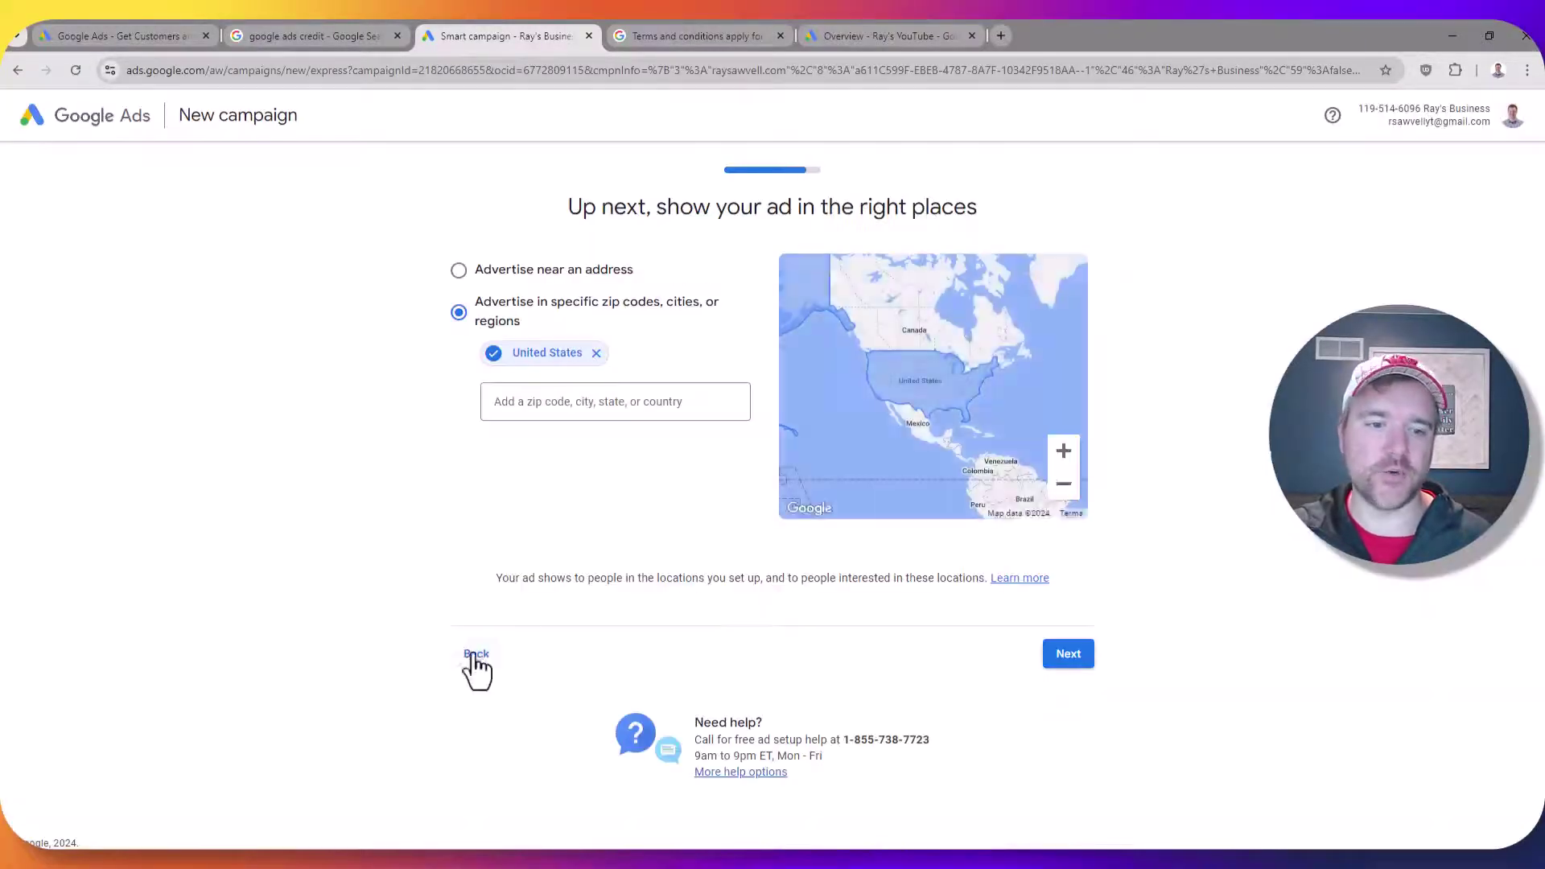
click(475, 656)
scroll(594, 761, down, 4)
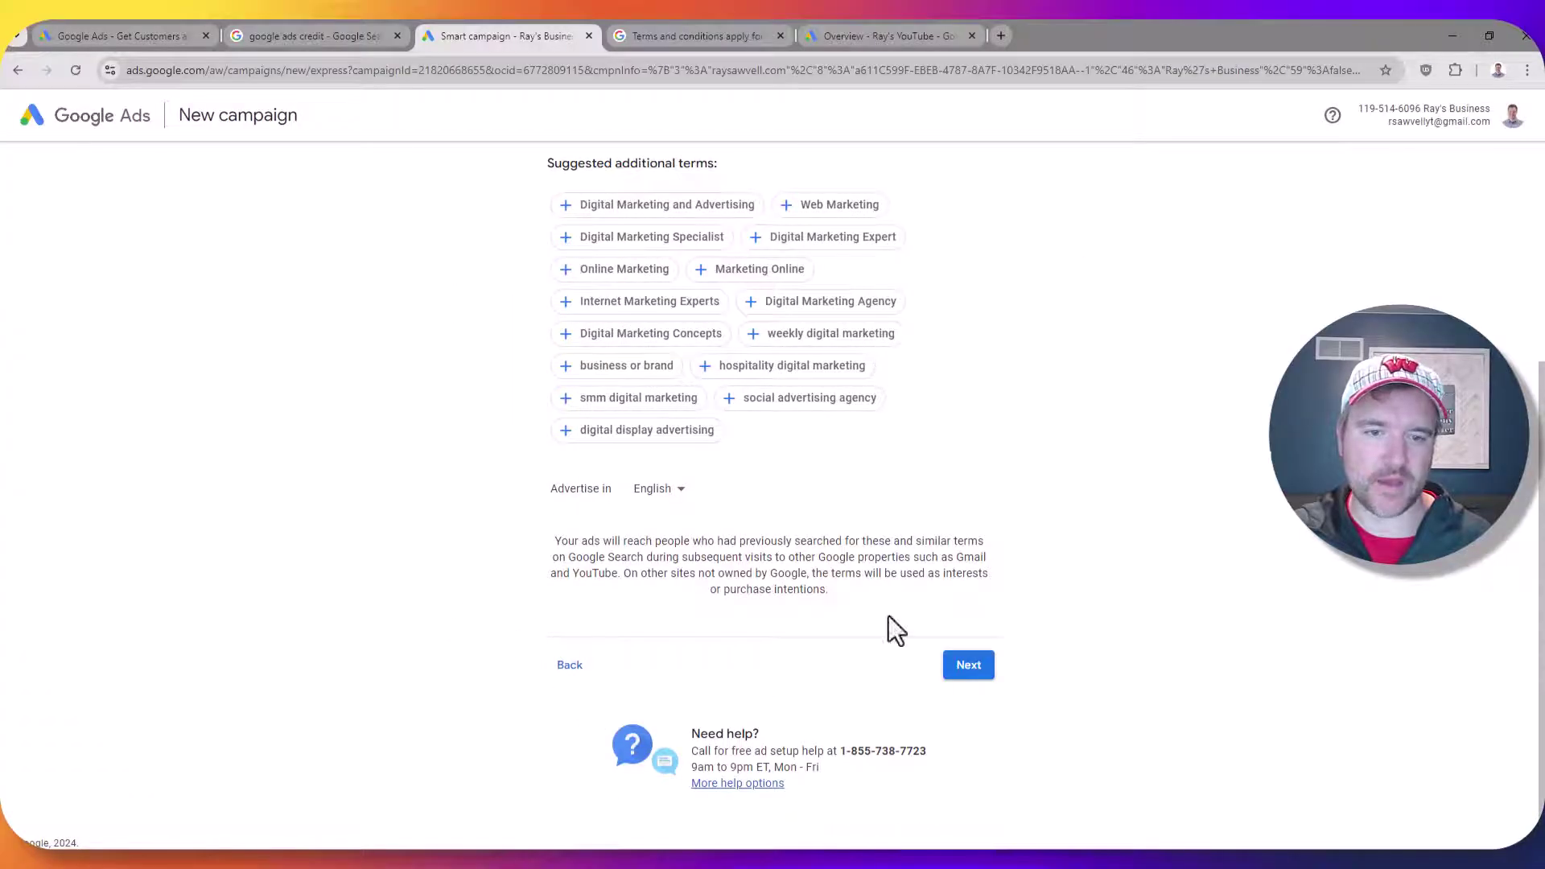
scroll(890, 628, up, 4)
scroll(885, 595, down, 4)
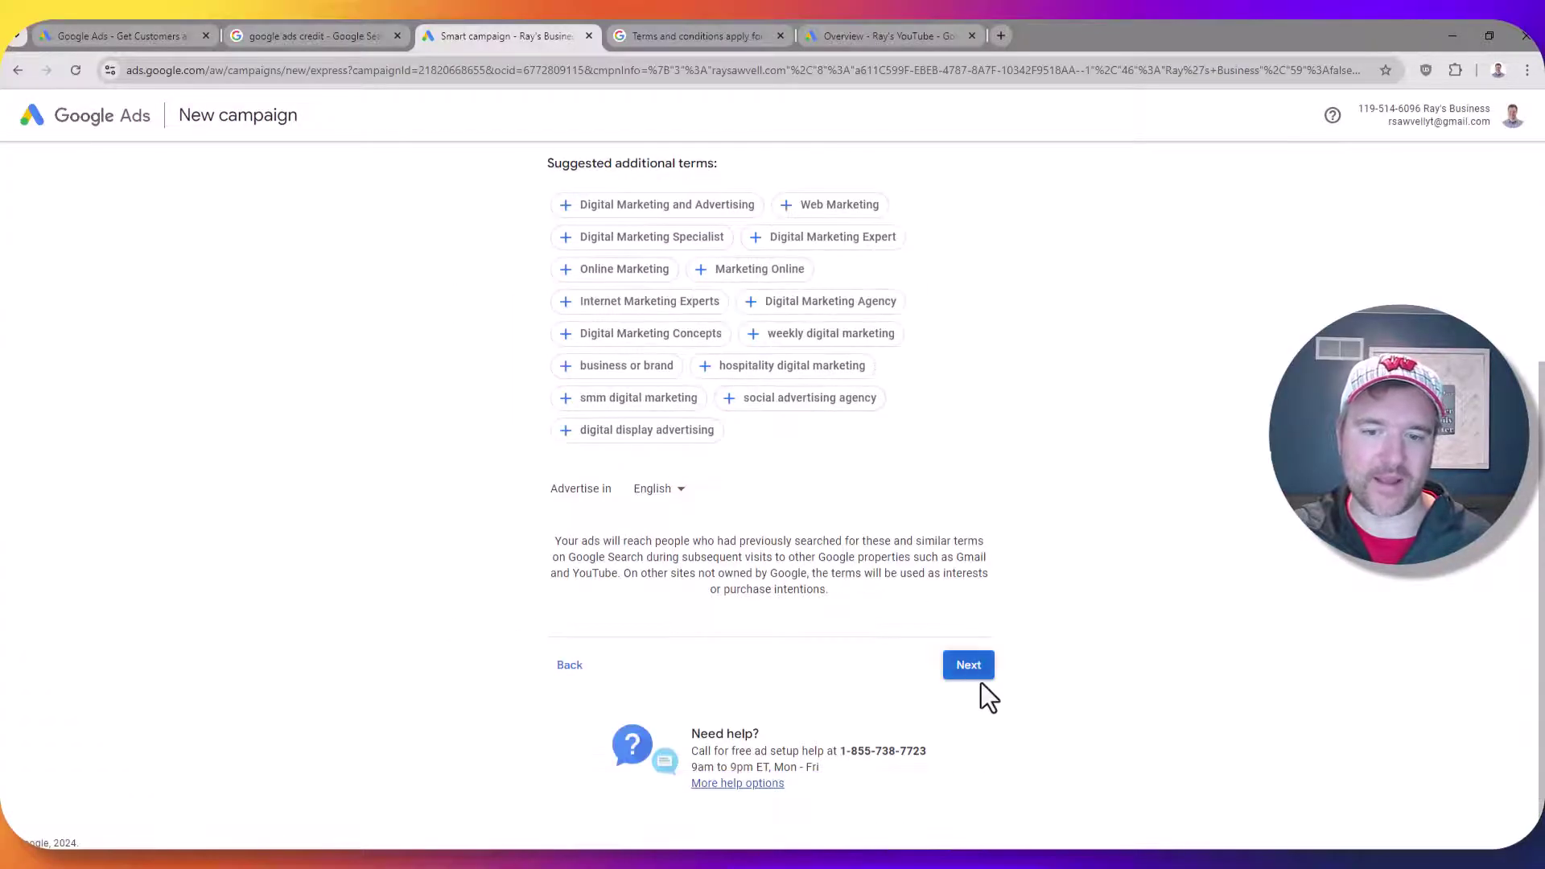
click(976, 685)
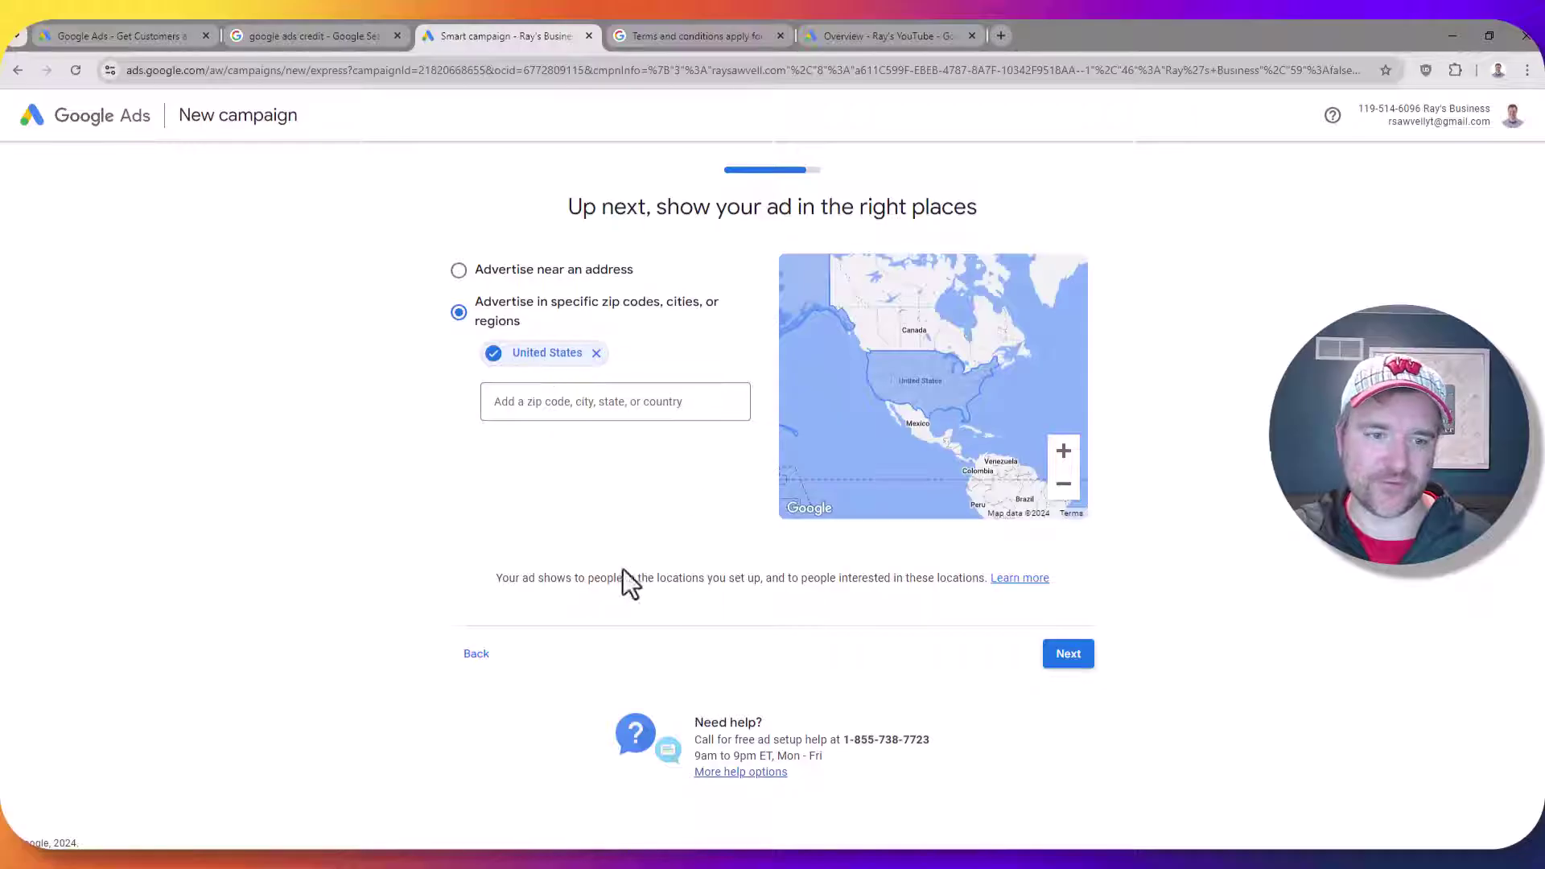
Choose the $3.50 daily budget and proceed through the campaign review
click(1070, 658)
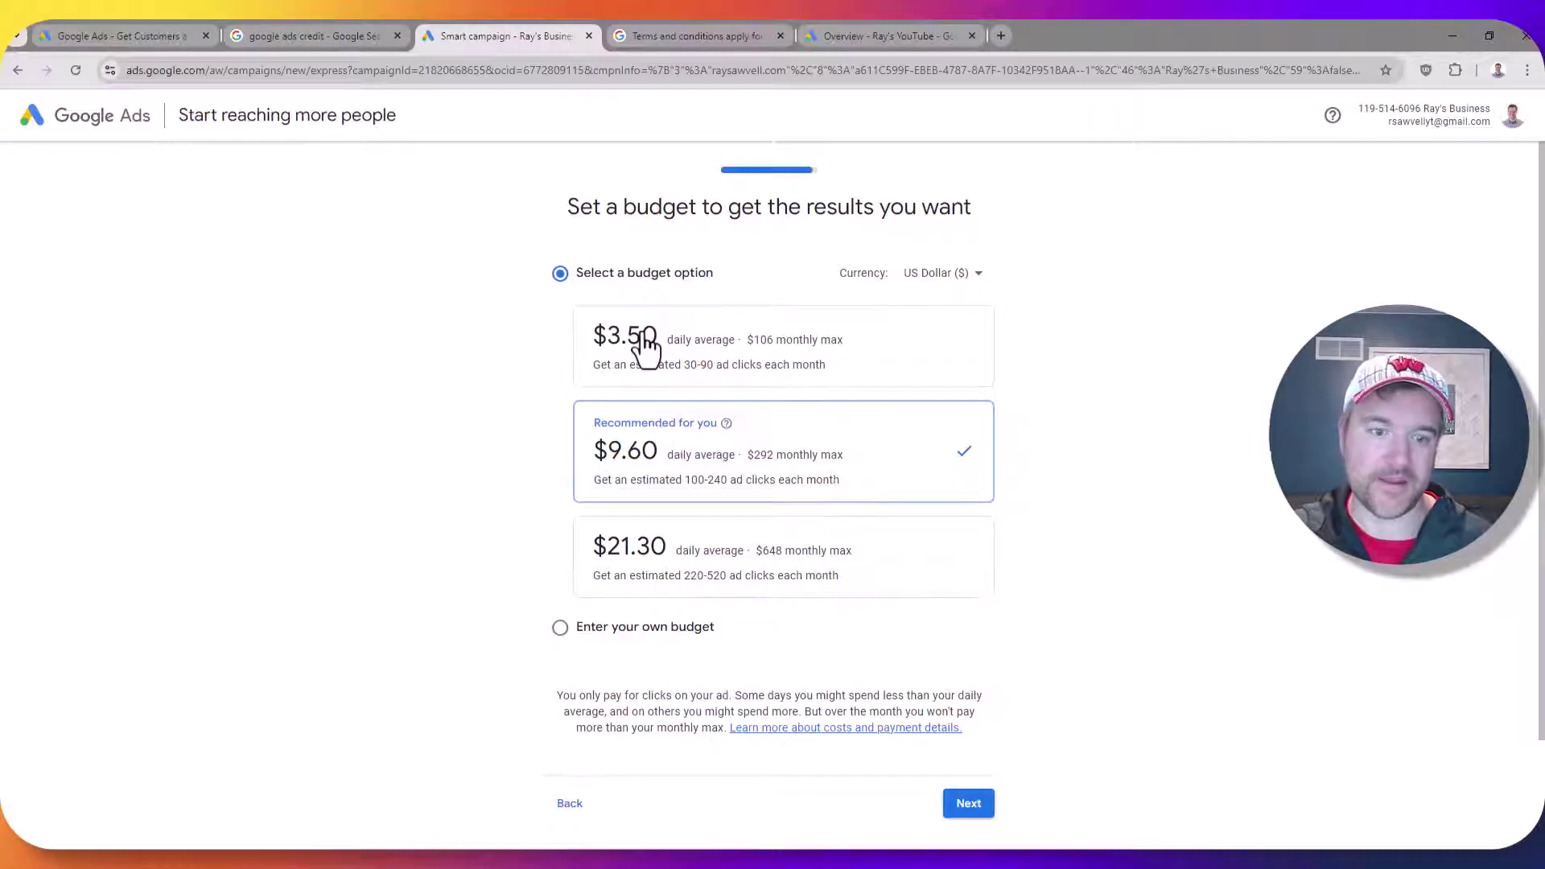
click(646, 348)
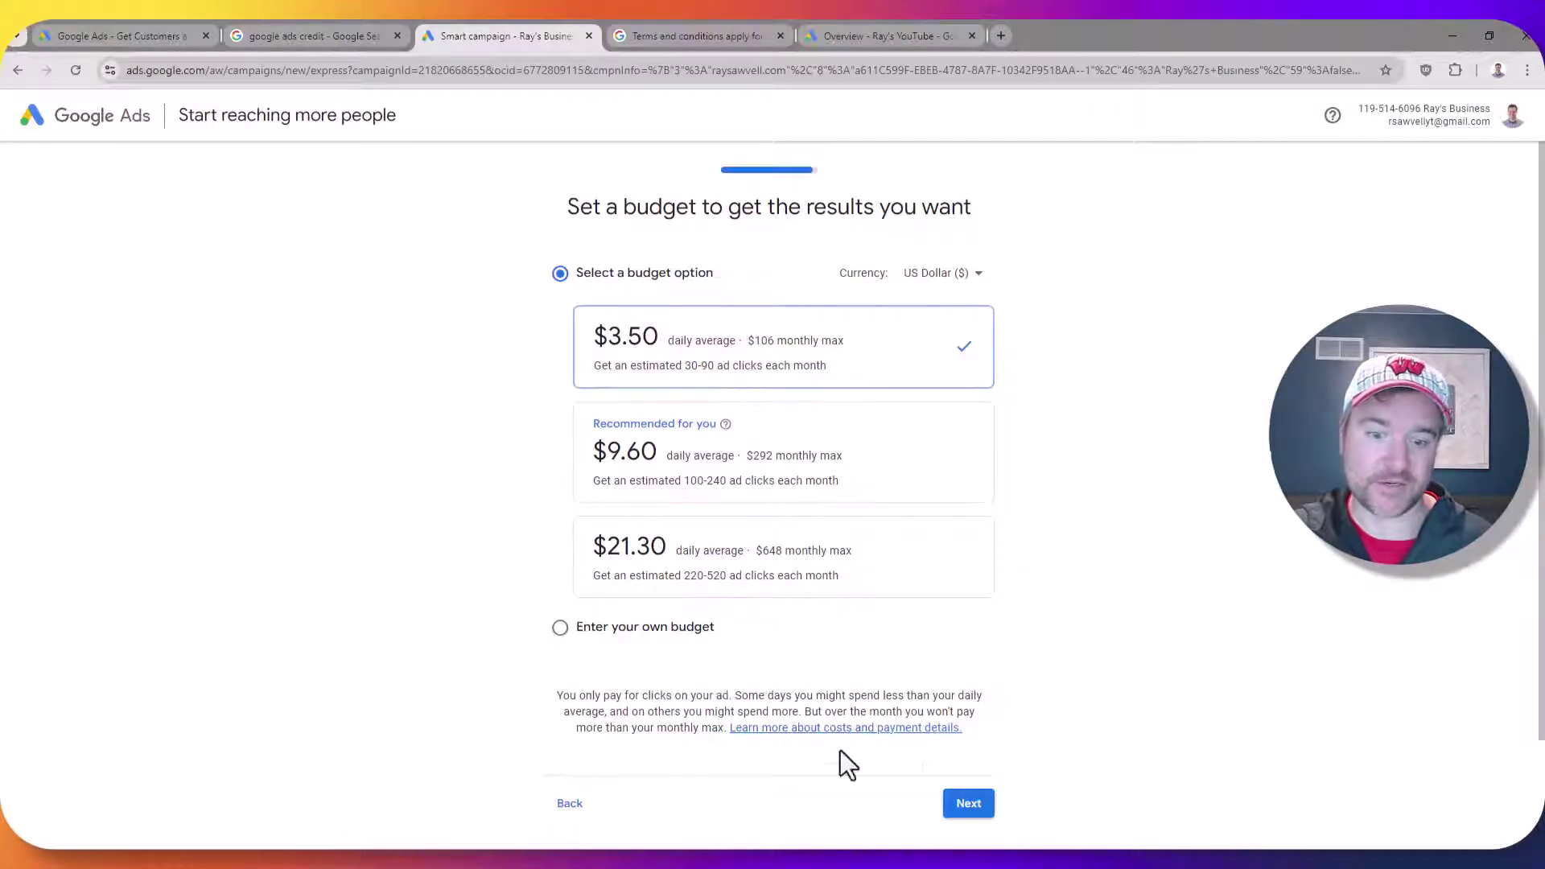
click(958, 807)
scroll(745, 587, down, 5)
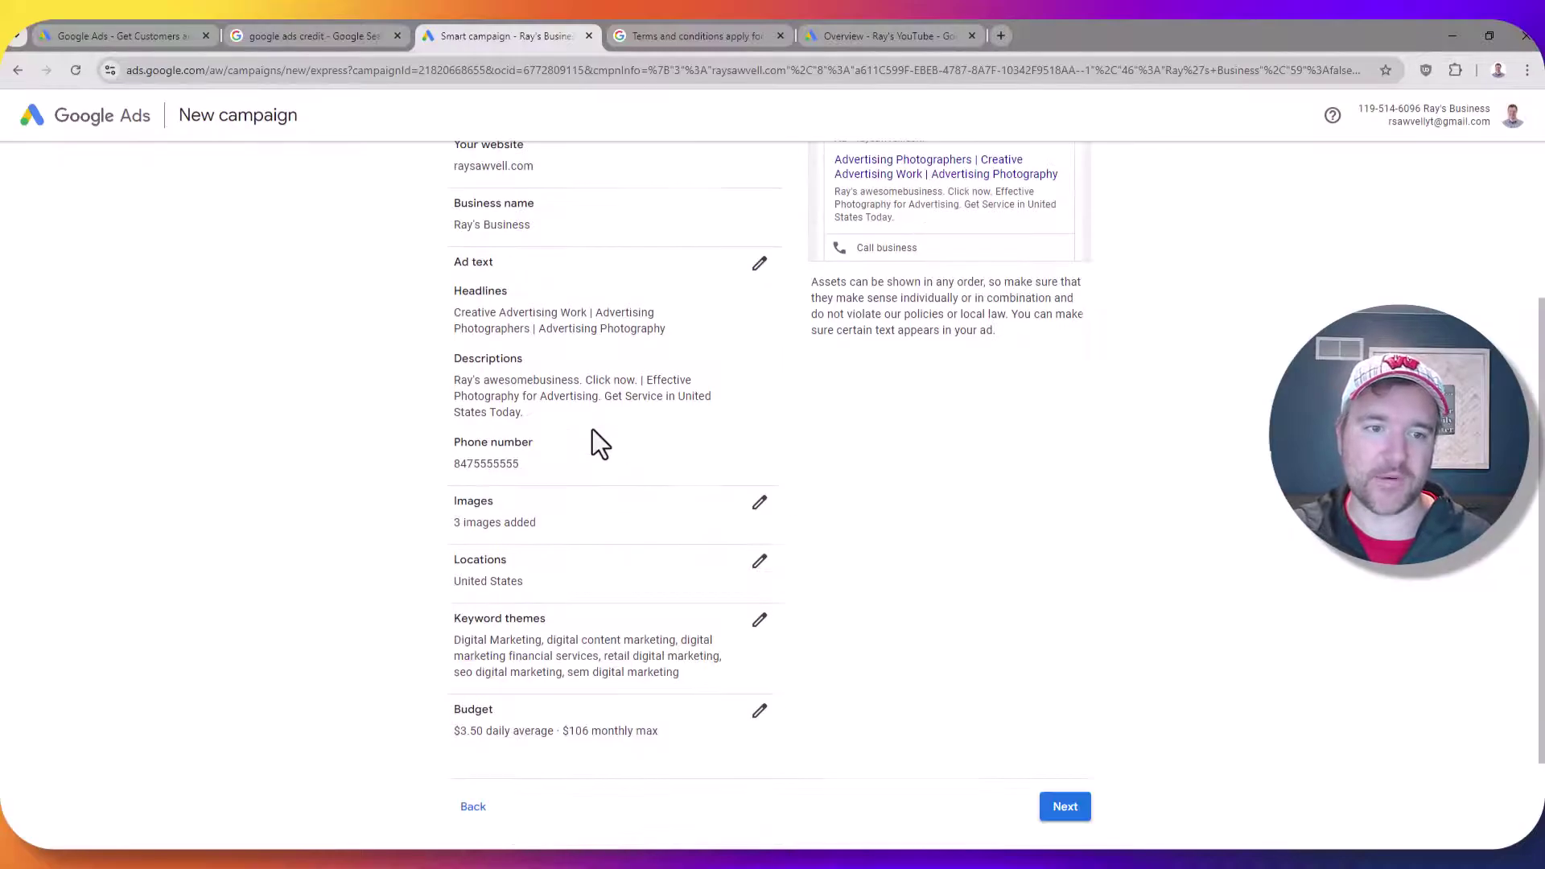
Submit the payment setup and dismiss the Update payment method prompt
click(1060, 666)
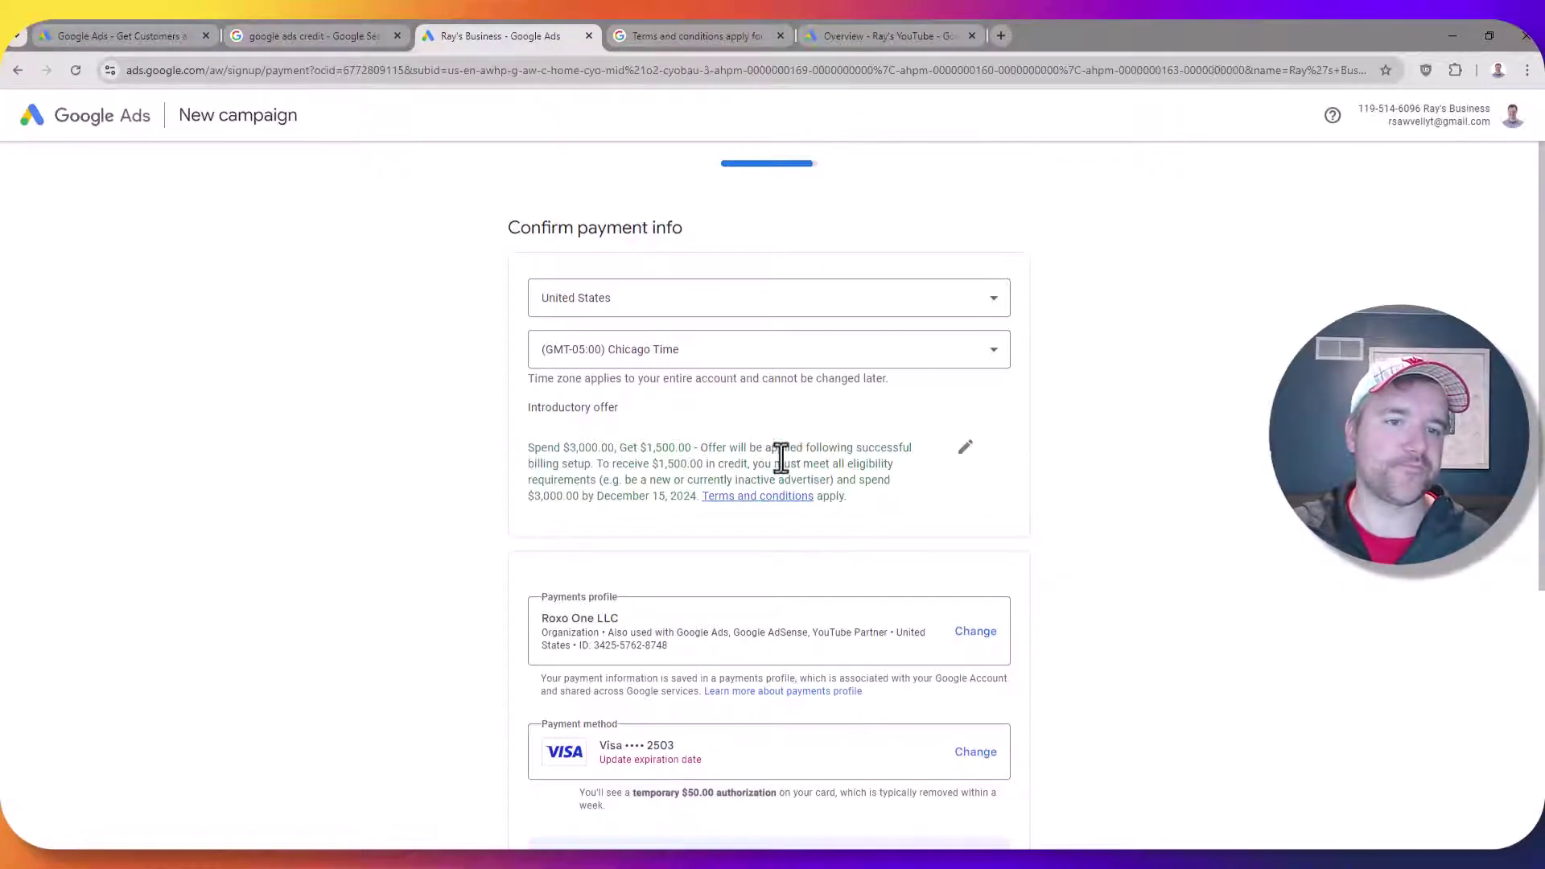
scroll(777, 451, down, 5)
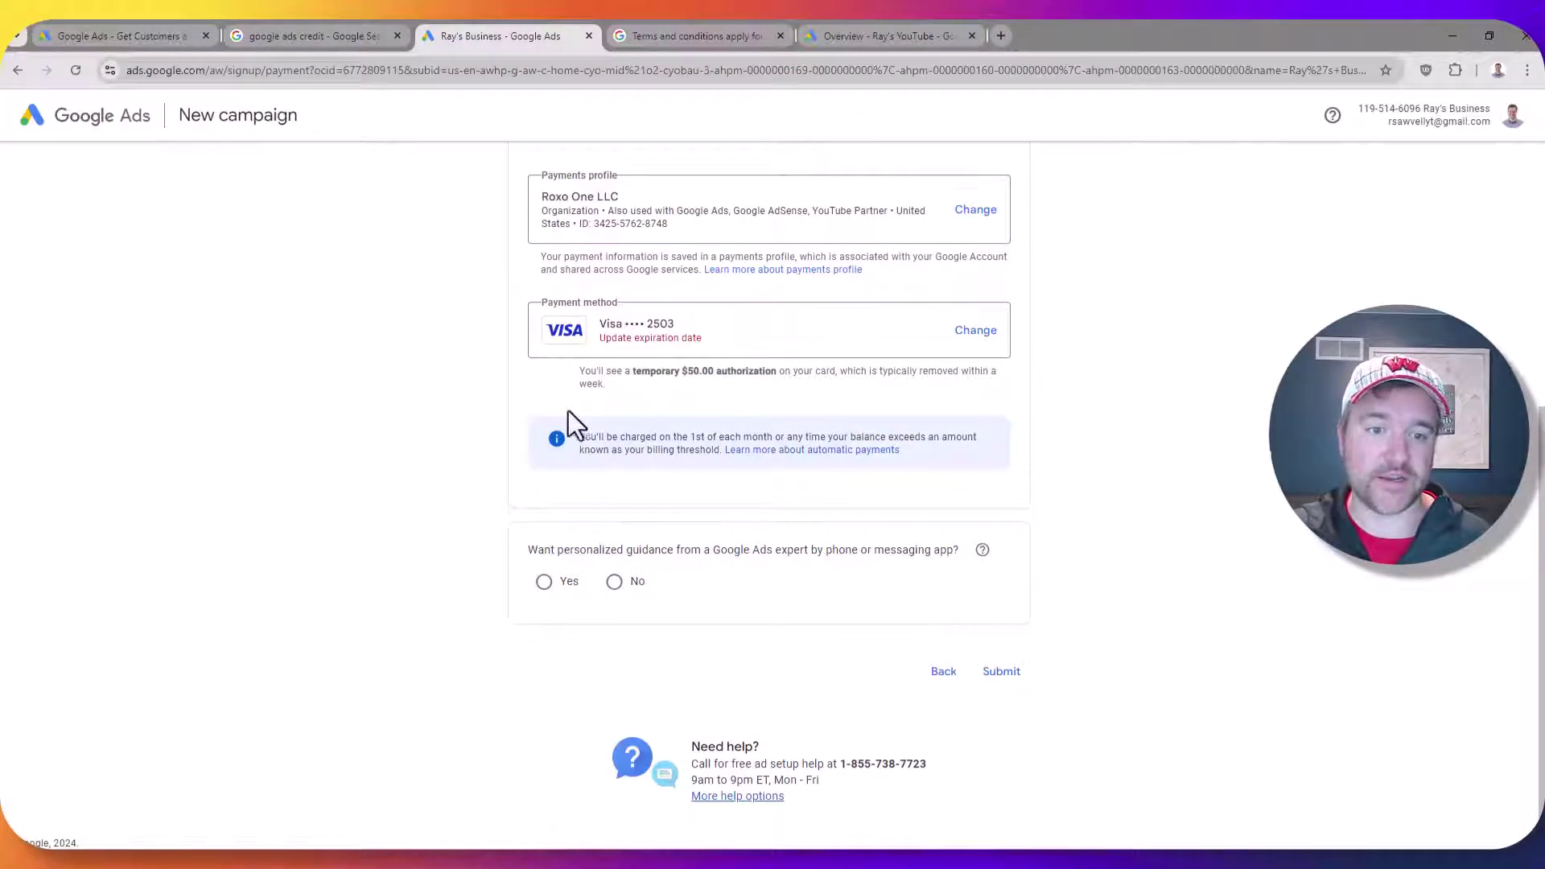
click(1002, 674)
click(784, 601)
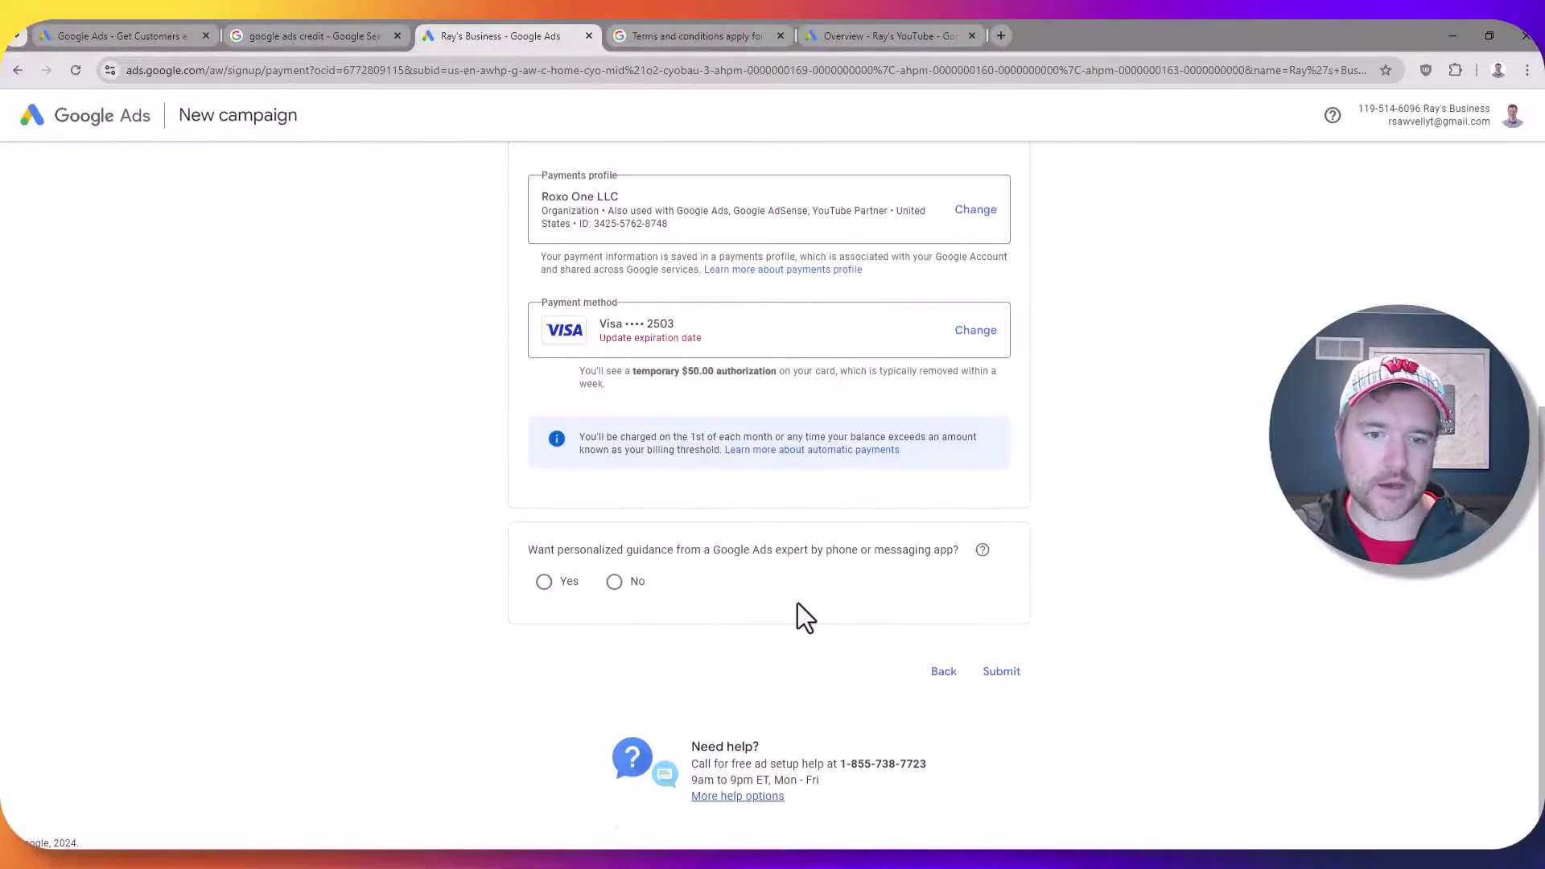
Review the $1,500 introductory offer terms and their December deadline against the sign-up offer page
scroll(497, 504, up, 4)
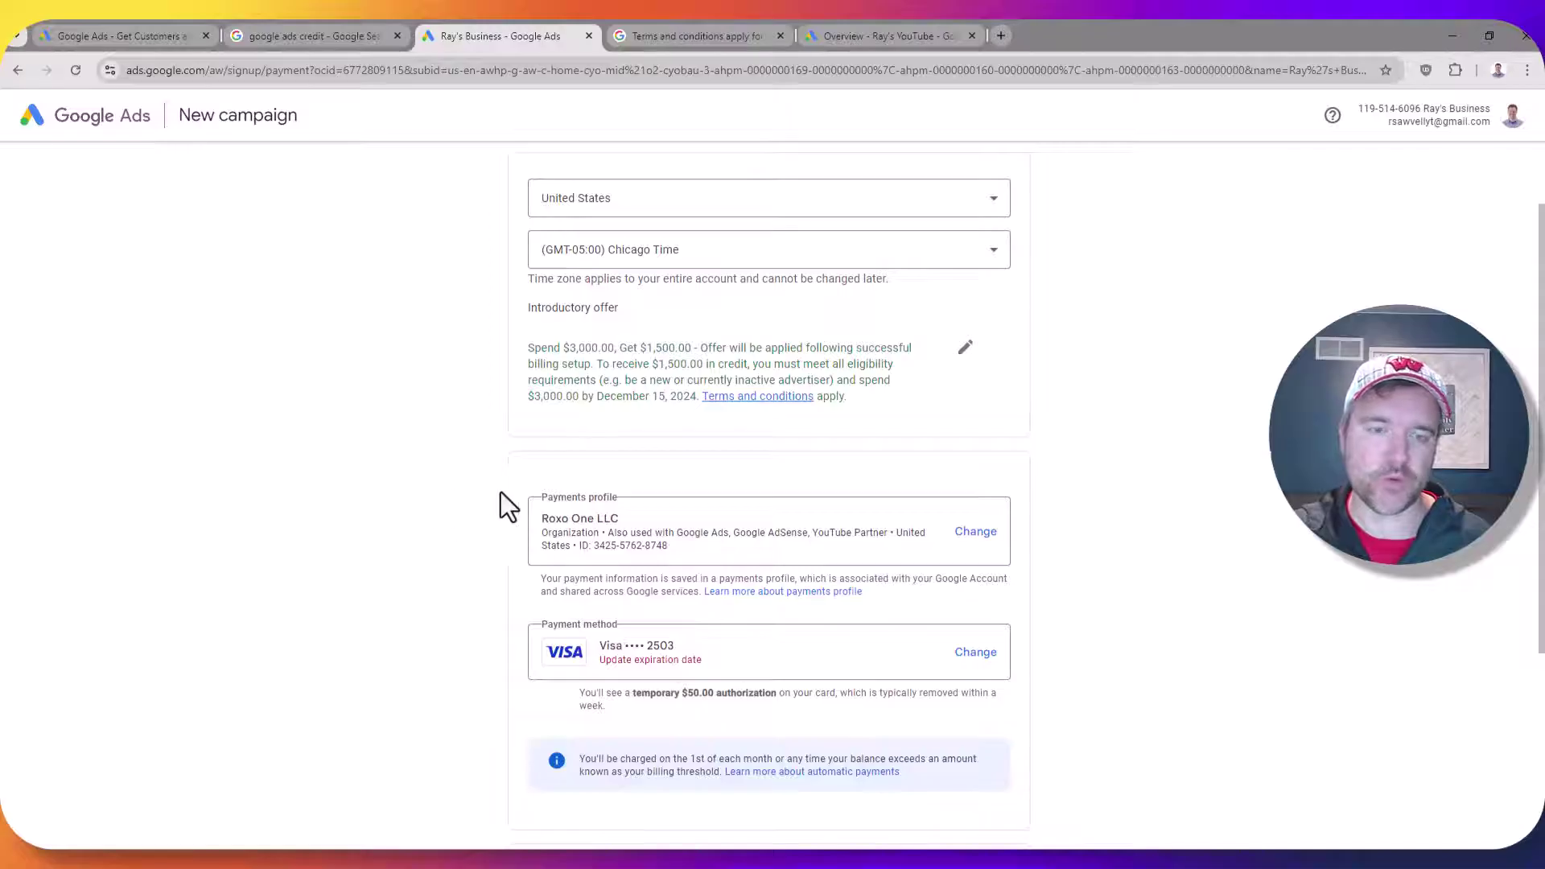
scroll(629, 492, up, 1)
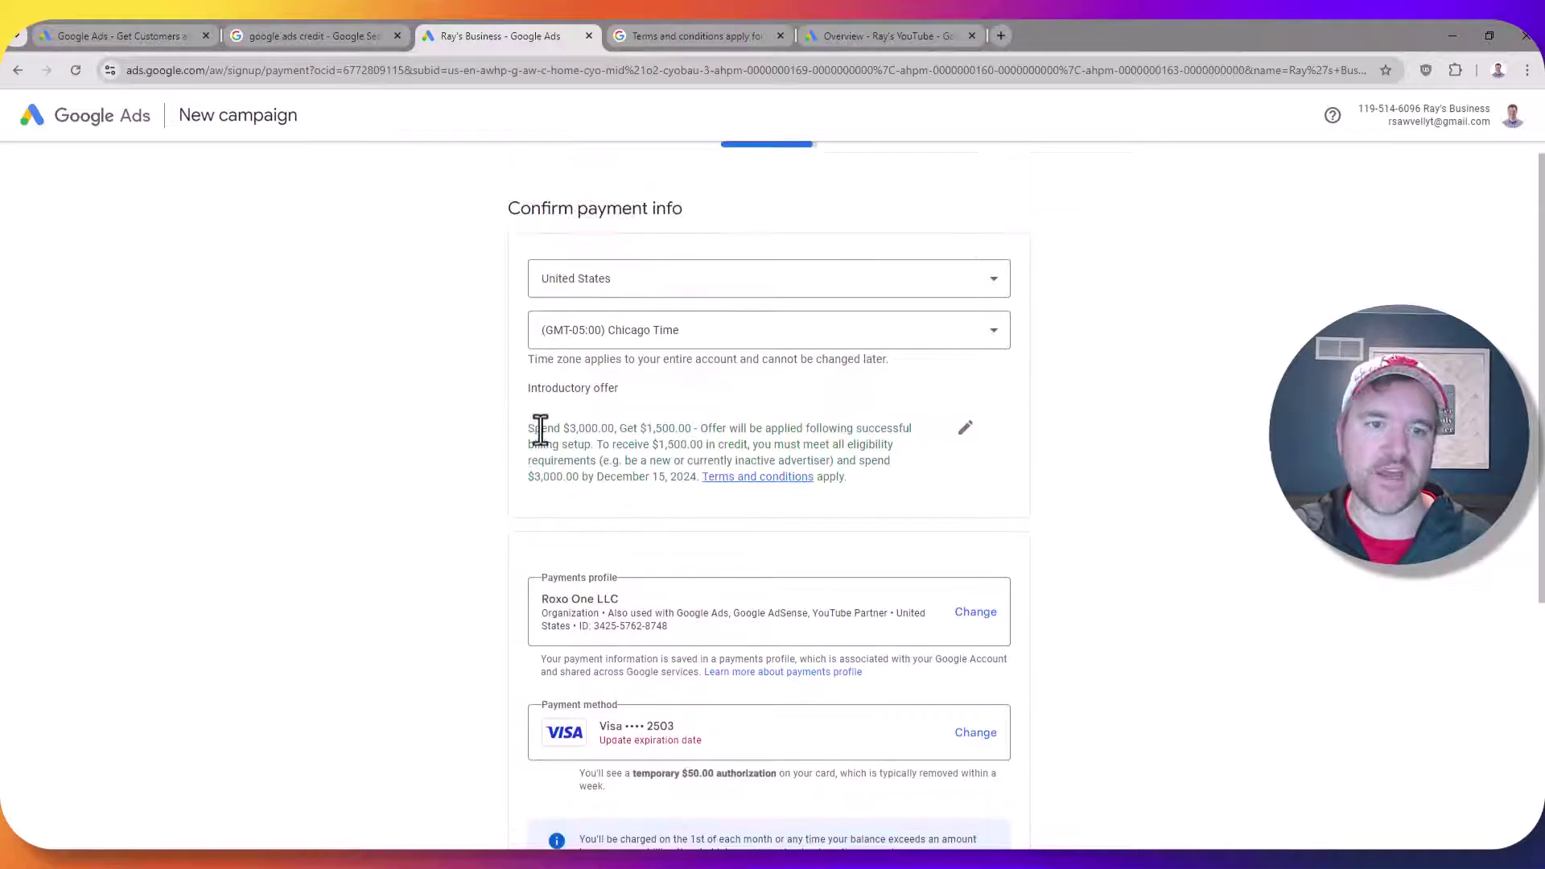
drag(541, 428, 593, 428)
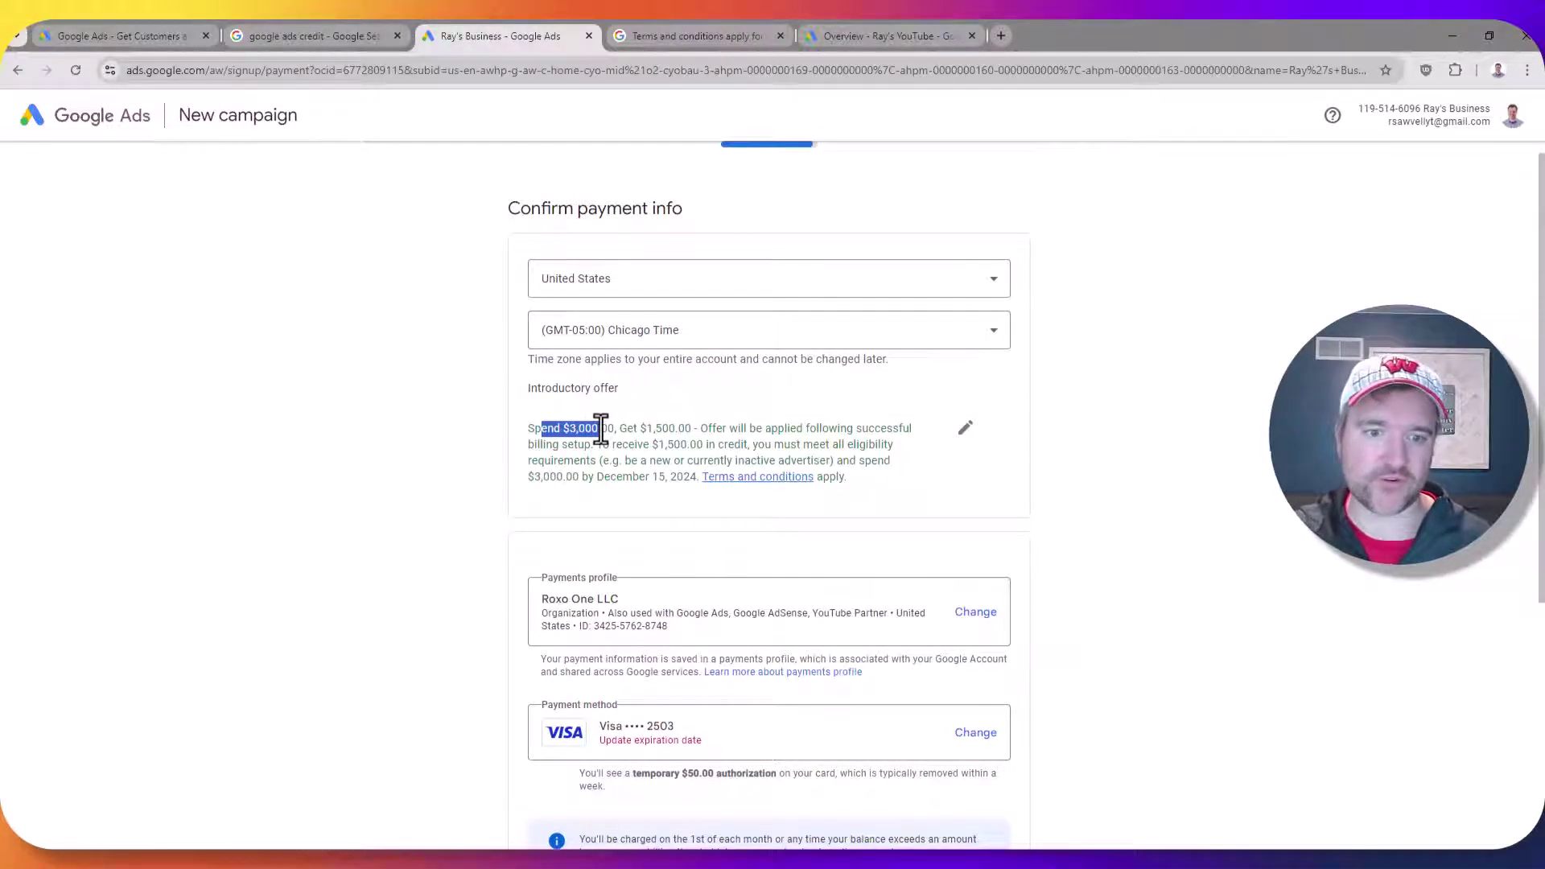
click(576, 453)
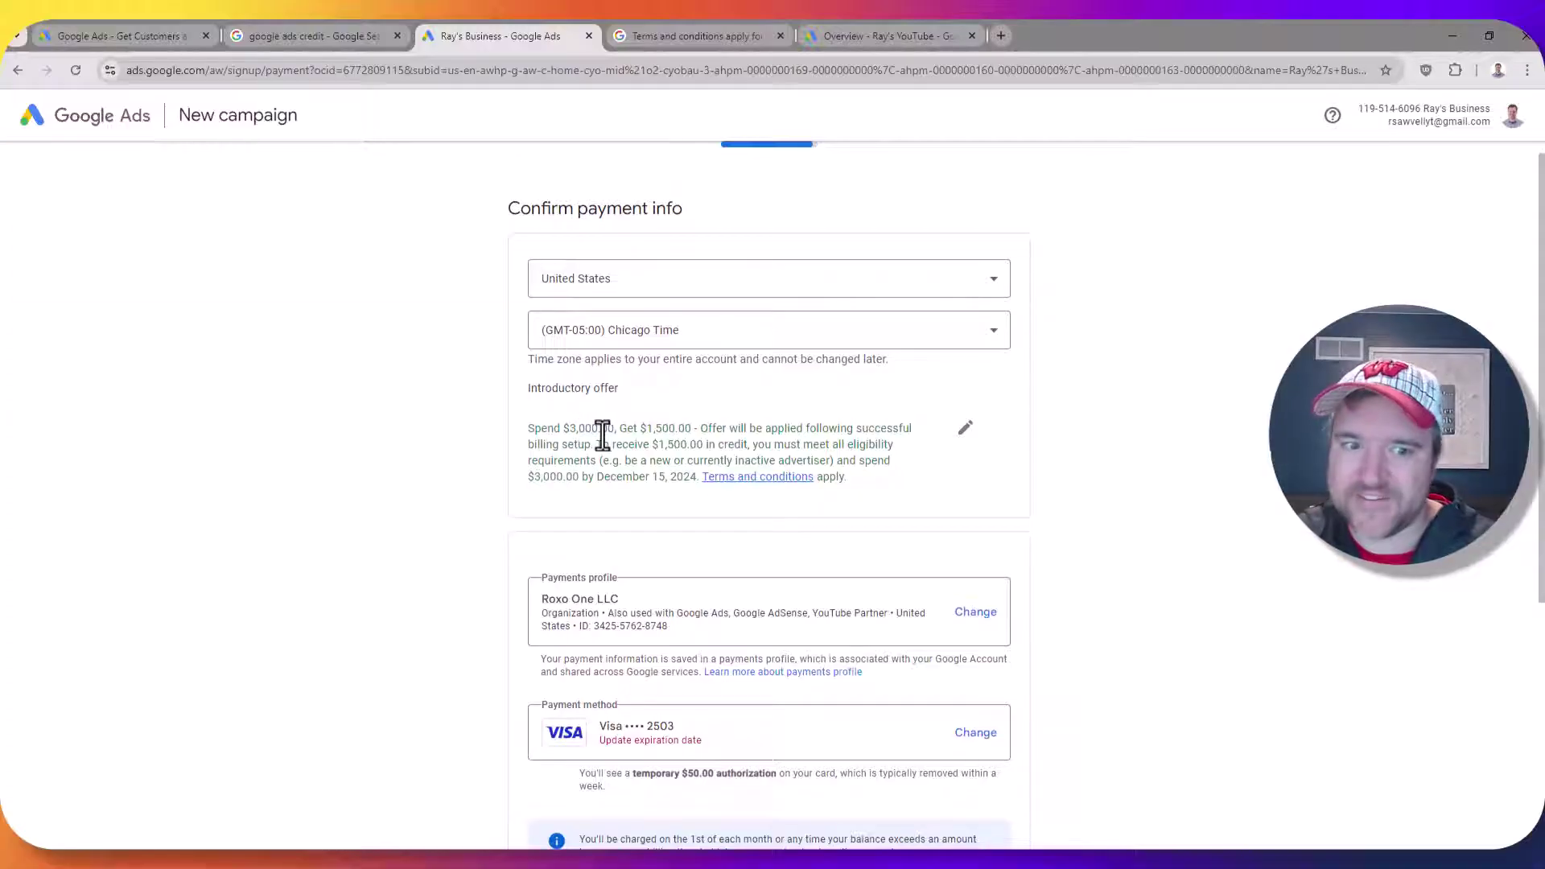
double_click(638, 478)
click(526, 424)
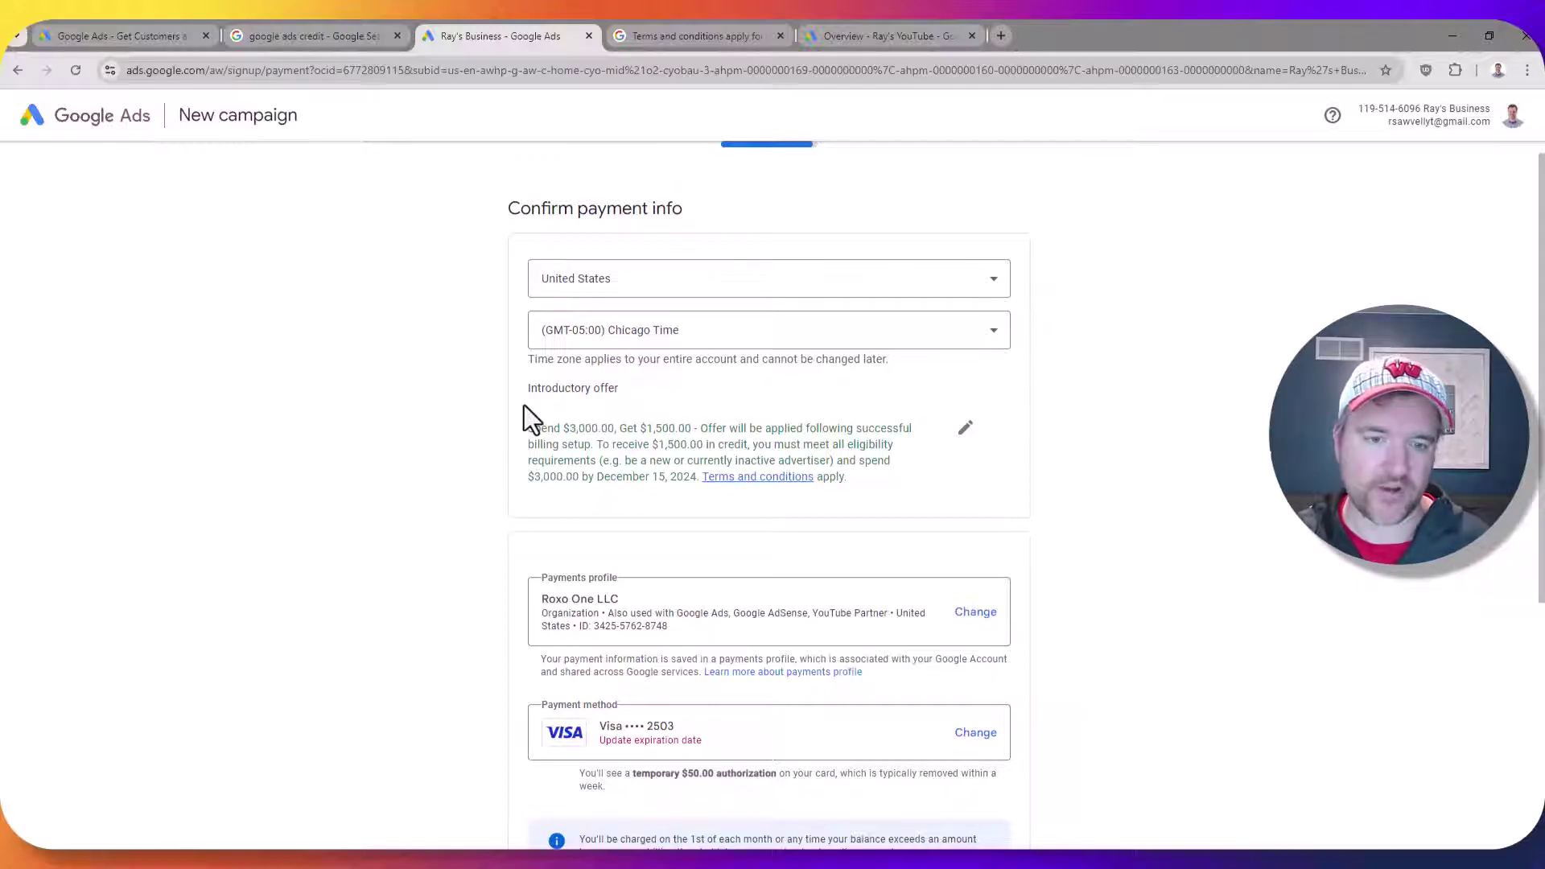
click(126, 32)
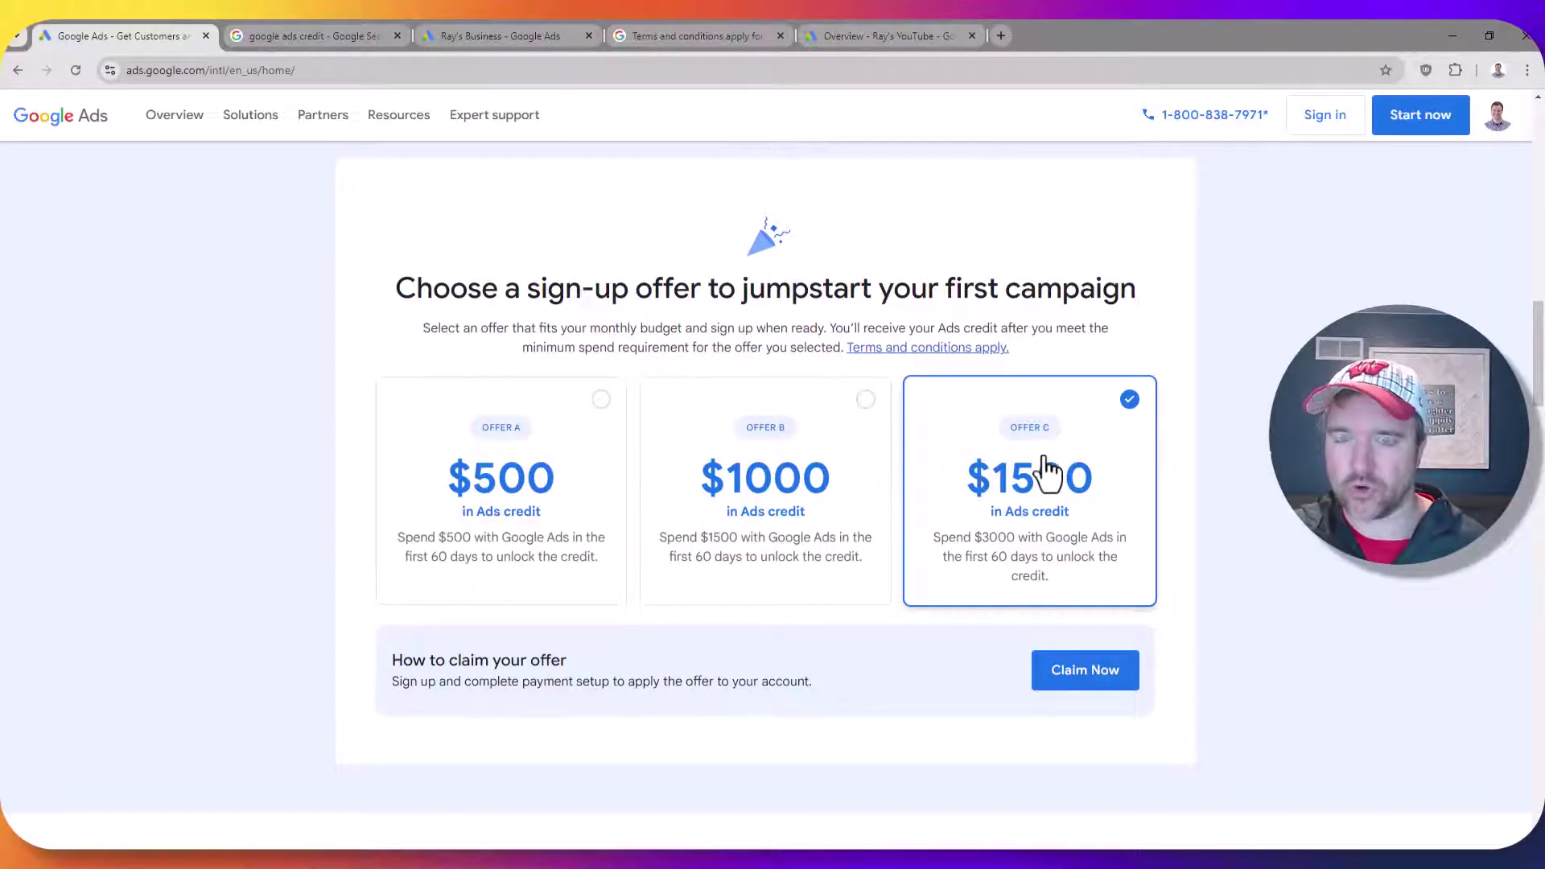
In the existing account, search 'promotion' to reach the Billing > Promotions page
click(896, 35)
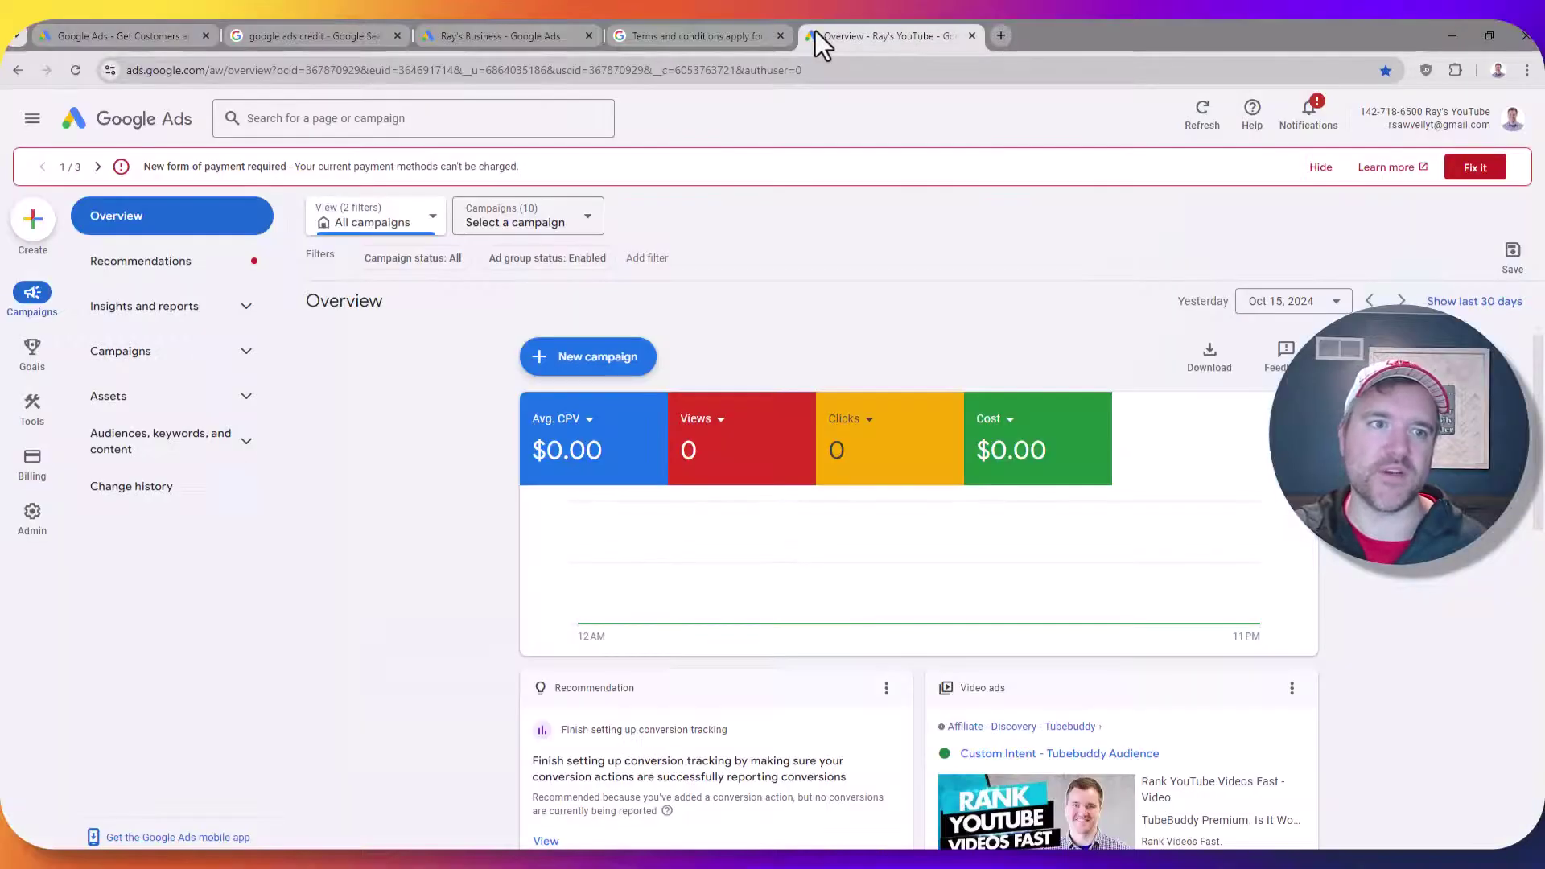
click(374, 120)
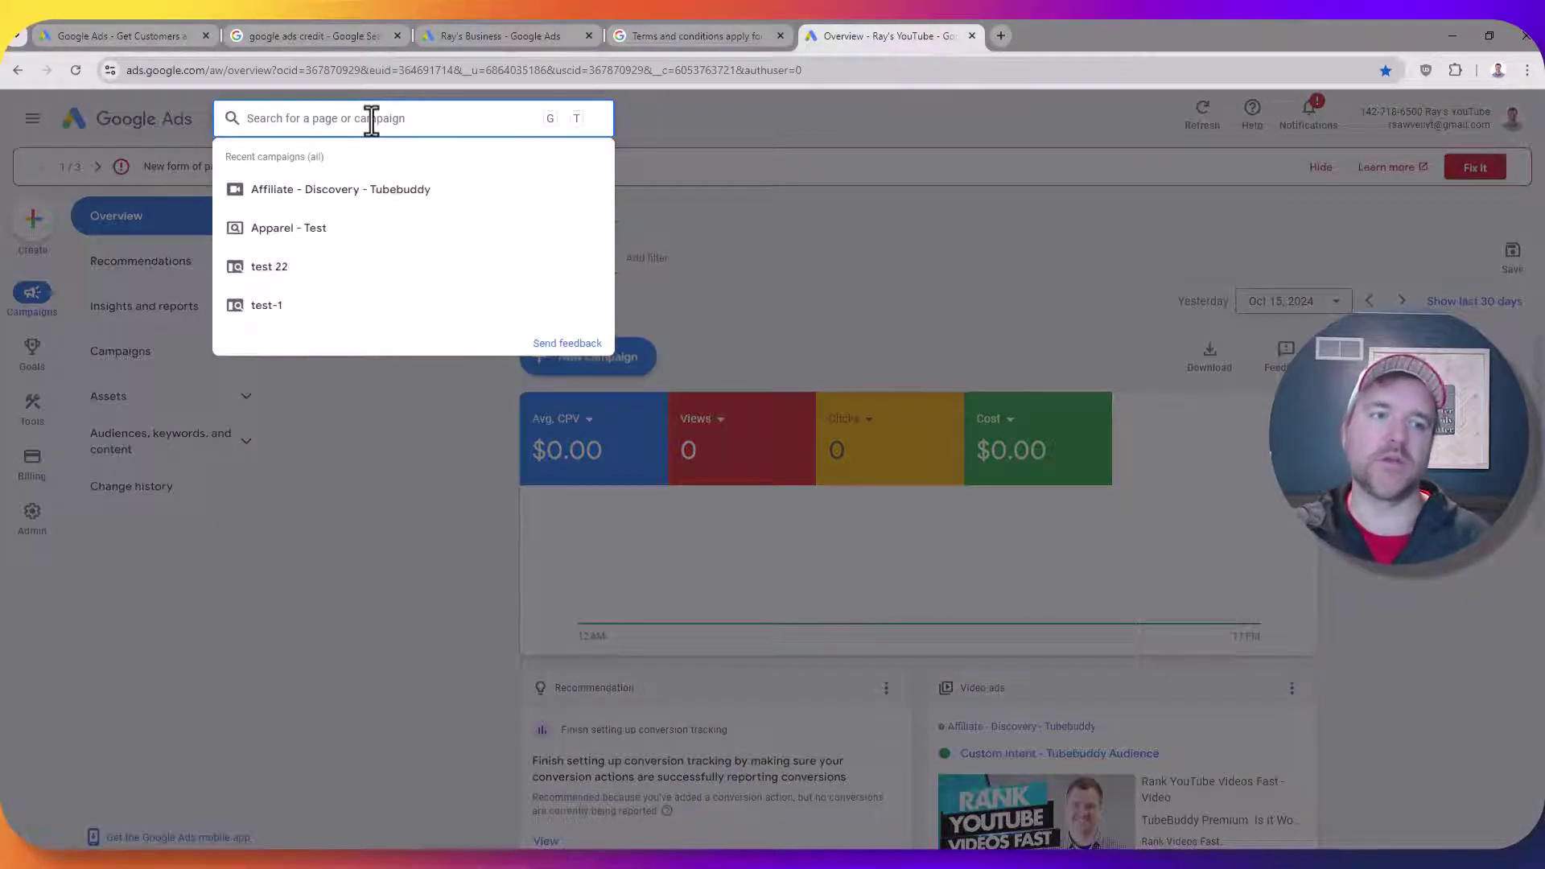
text(promot)
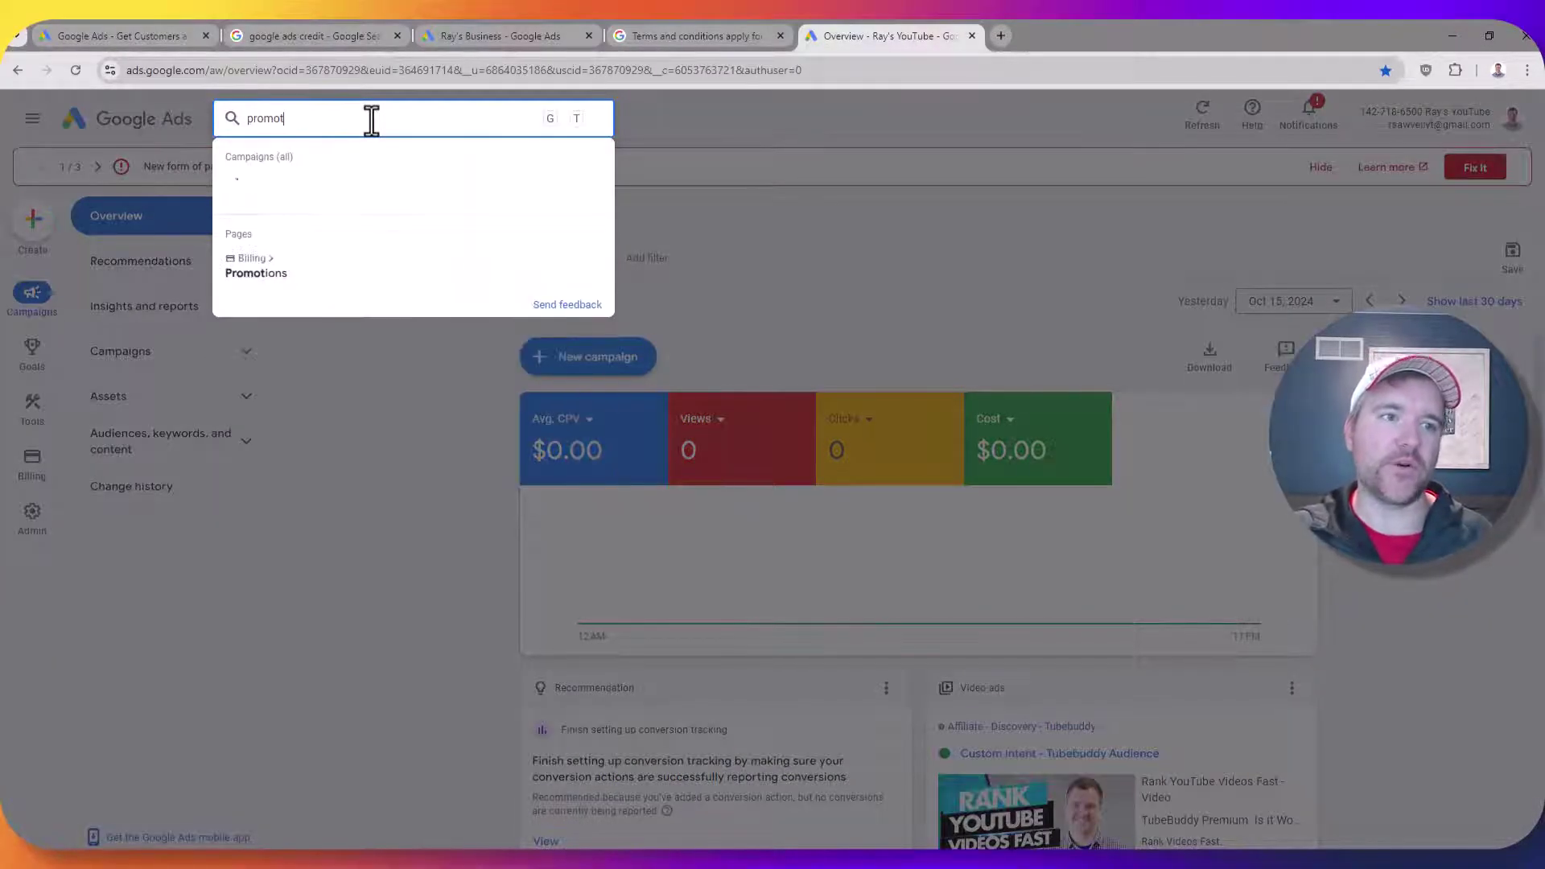
text(ion)
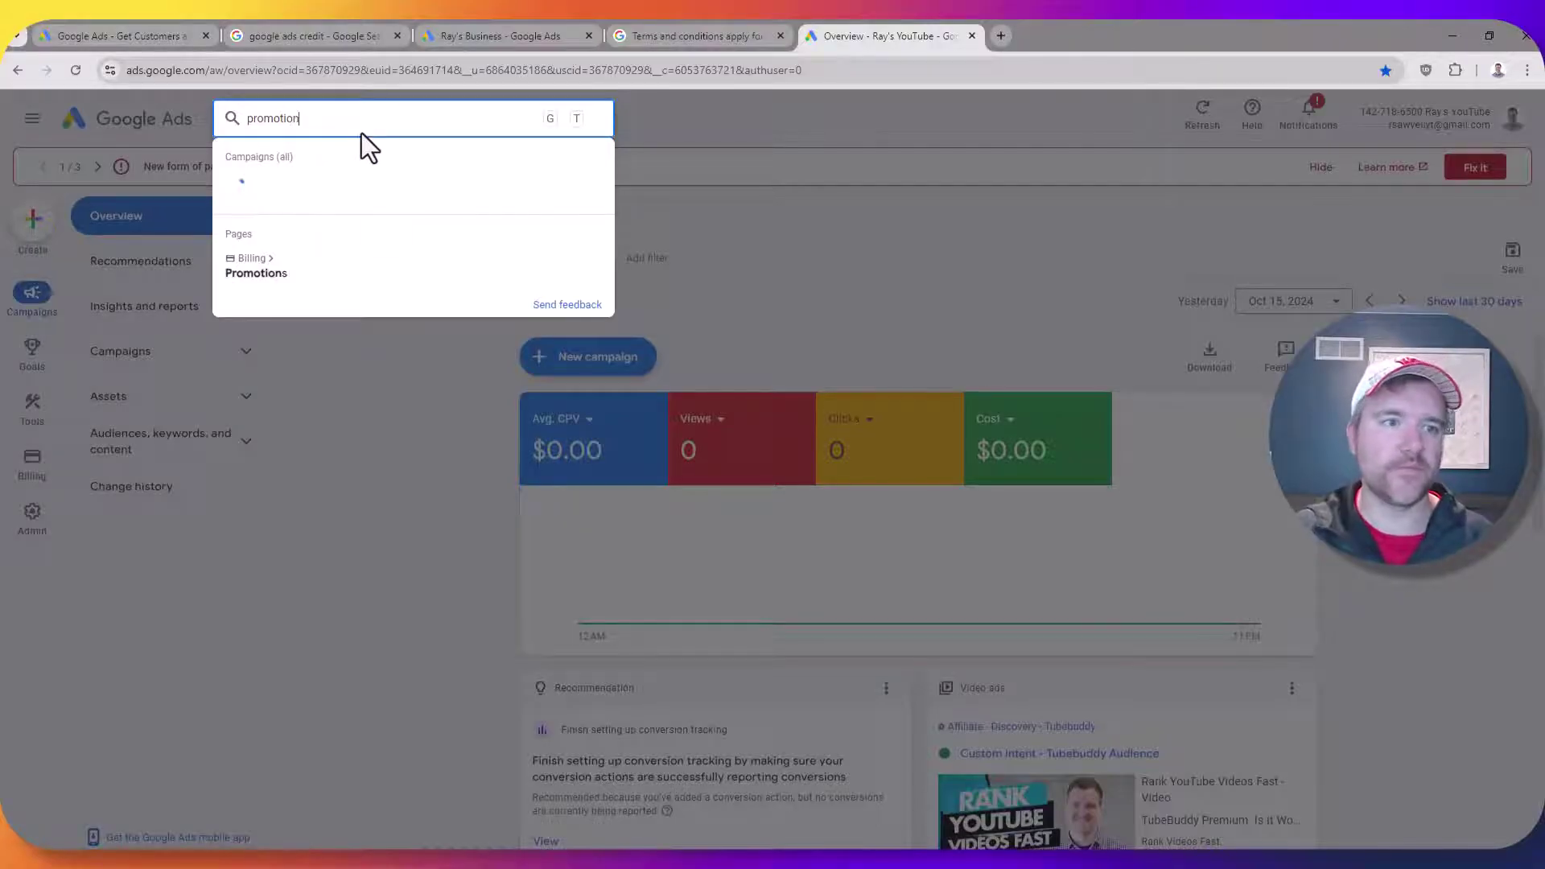
click(309, 293)
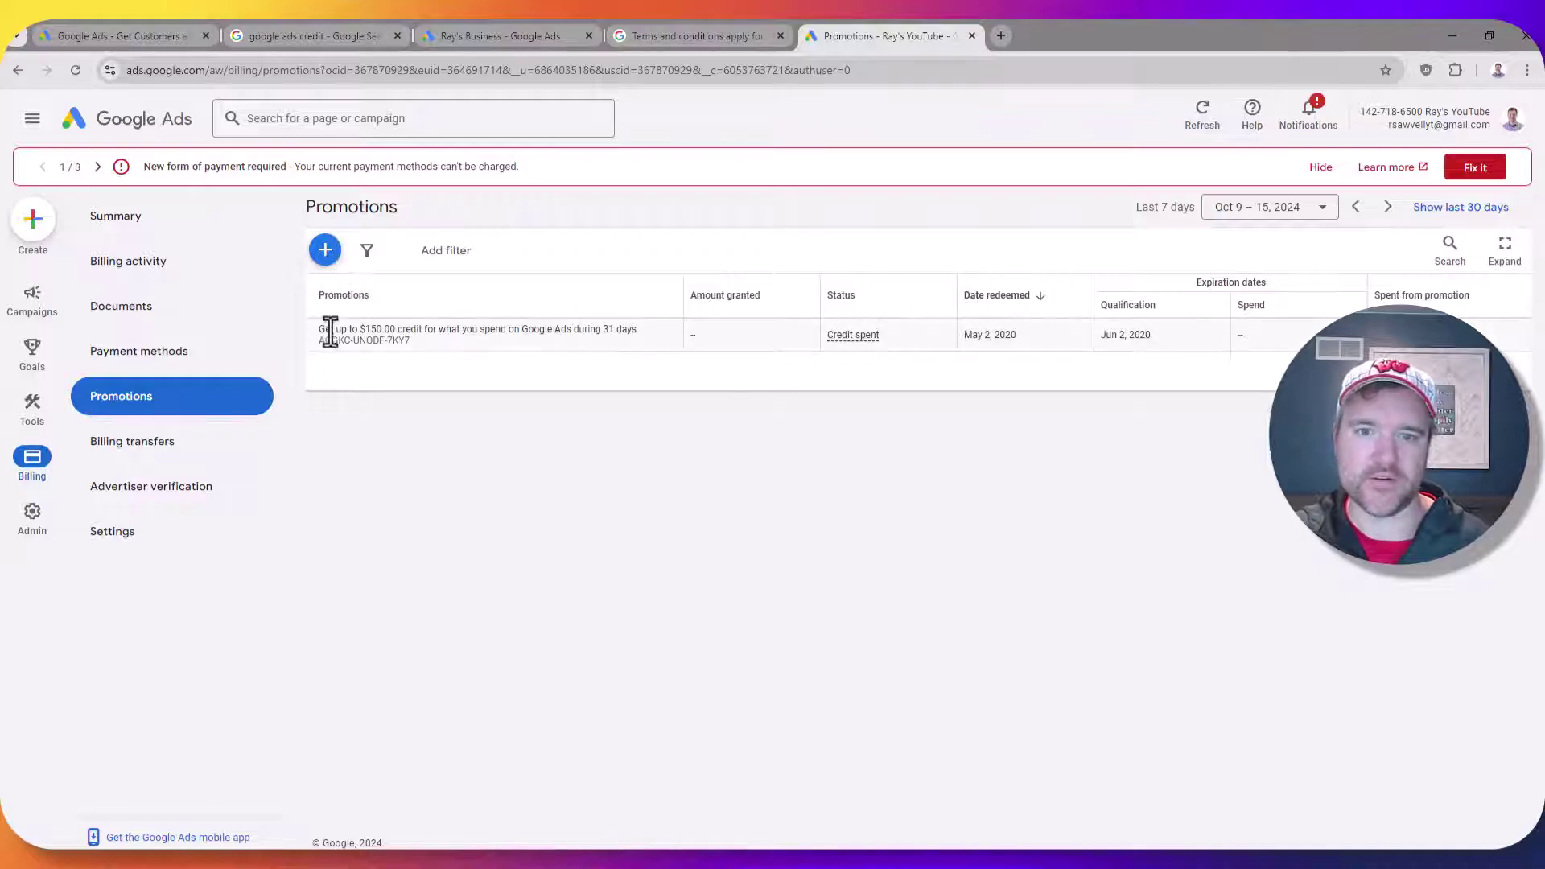
Highlight the past promotion's up to $150.00 credit amount
drag(330, 329, 392, 330)
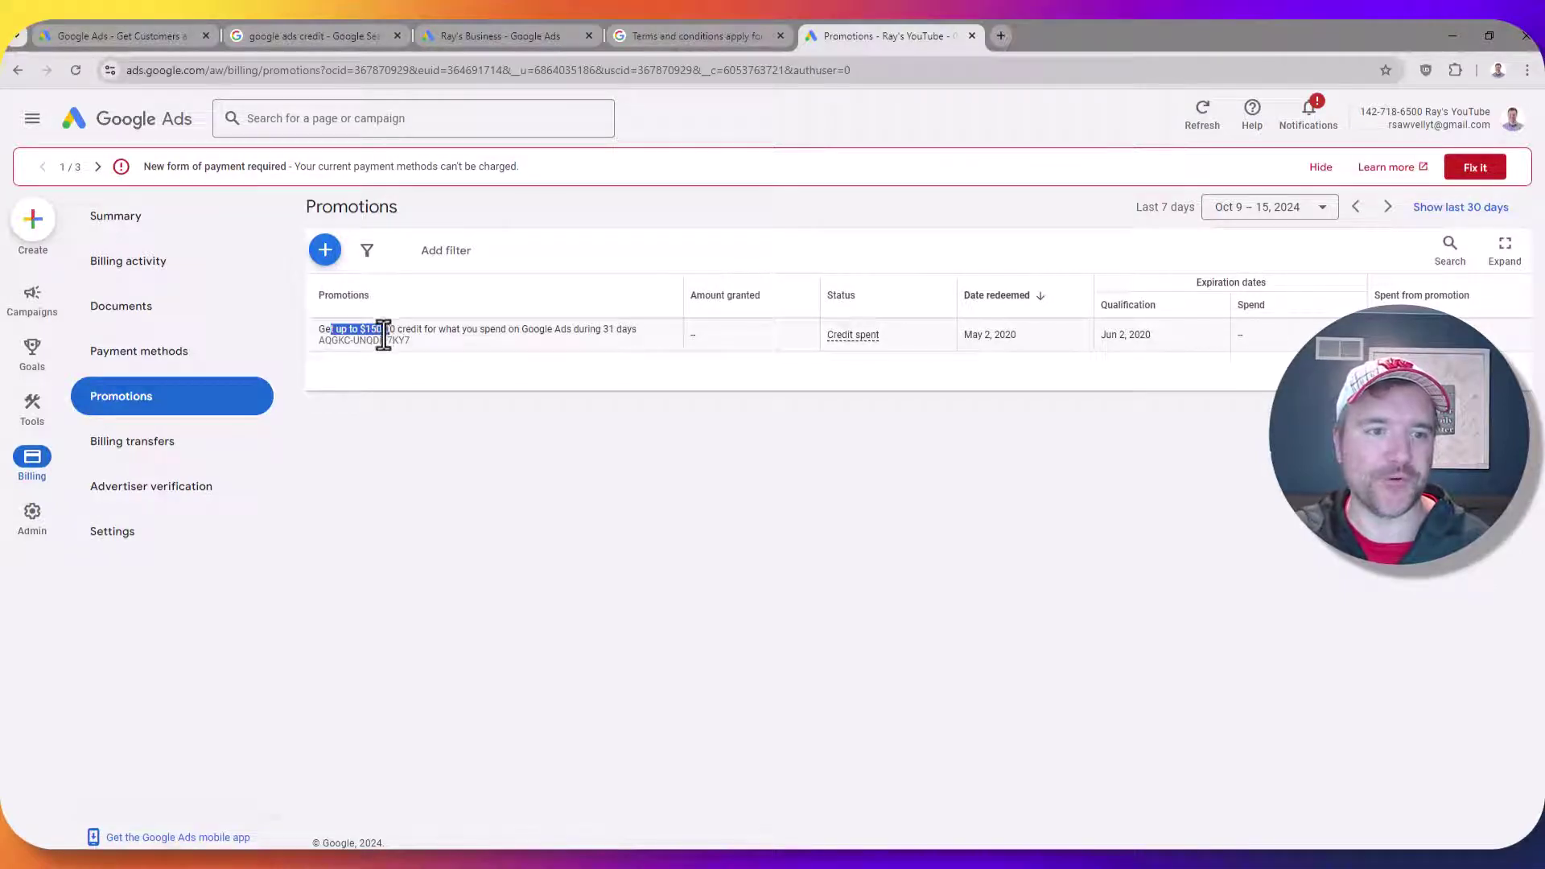
click(322, 331)
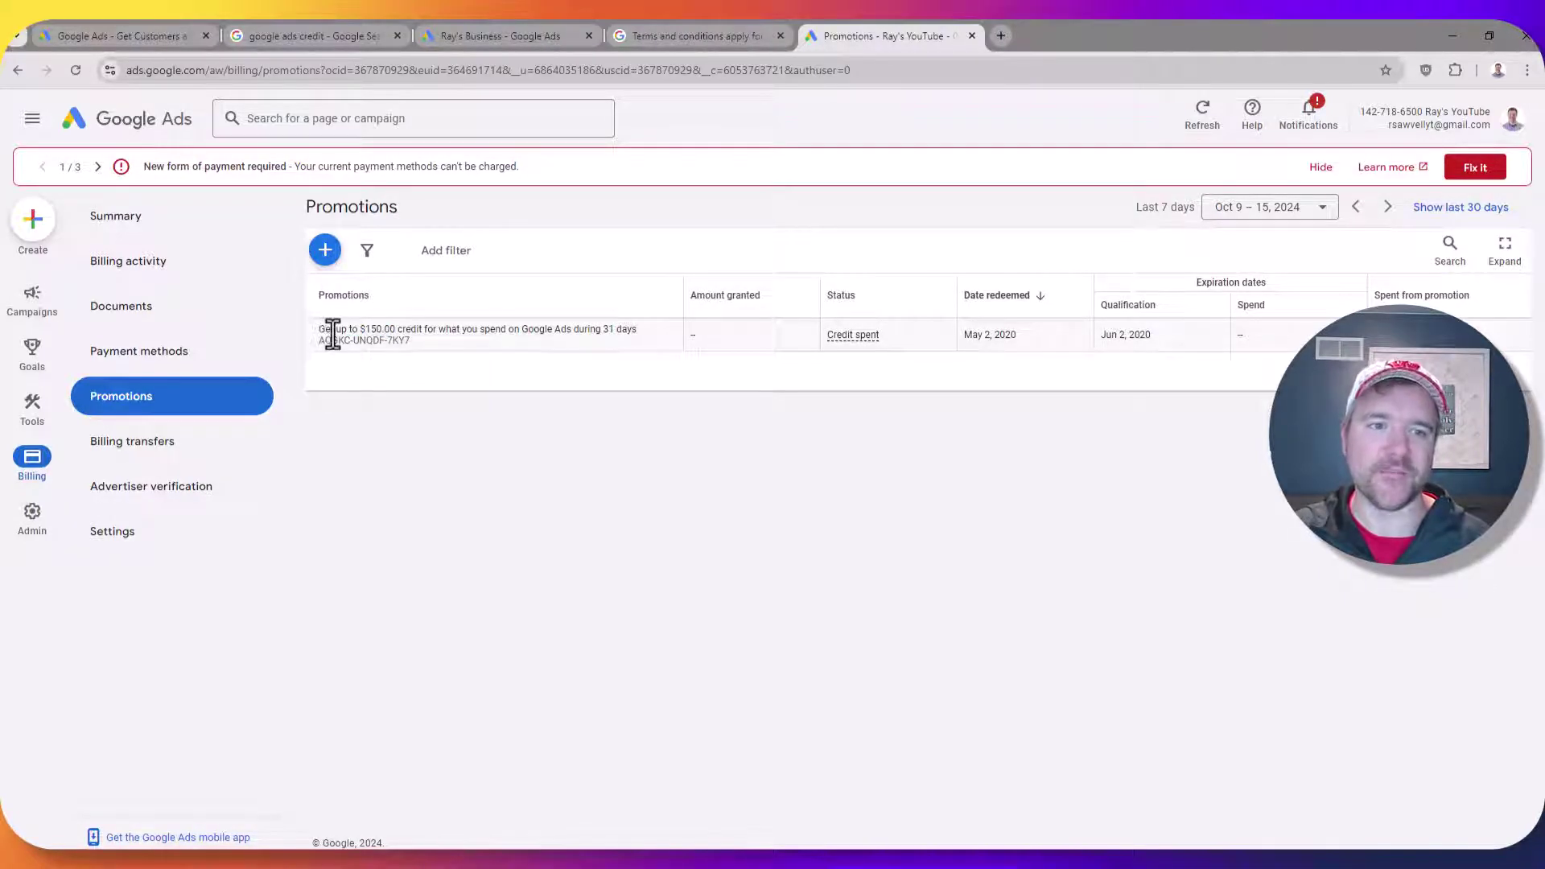
drag(332, 331, 408, 332)
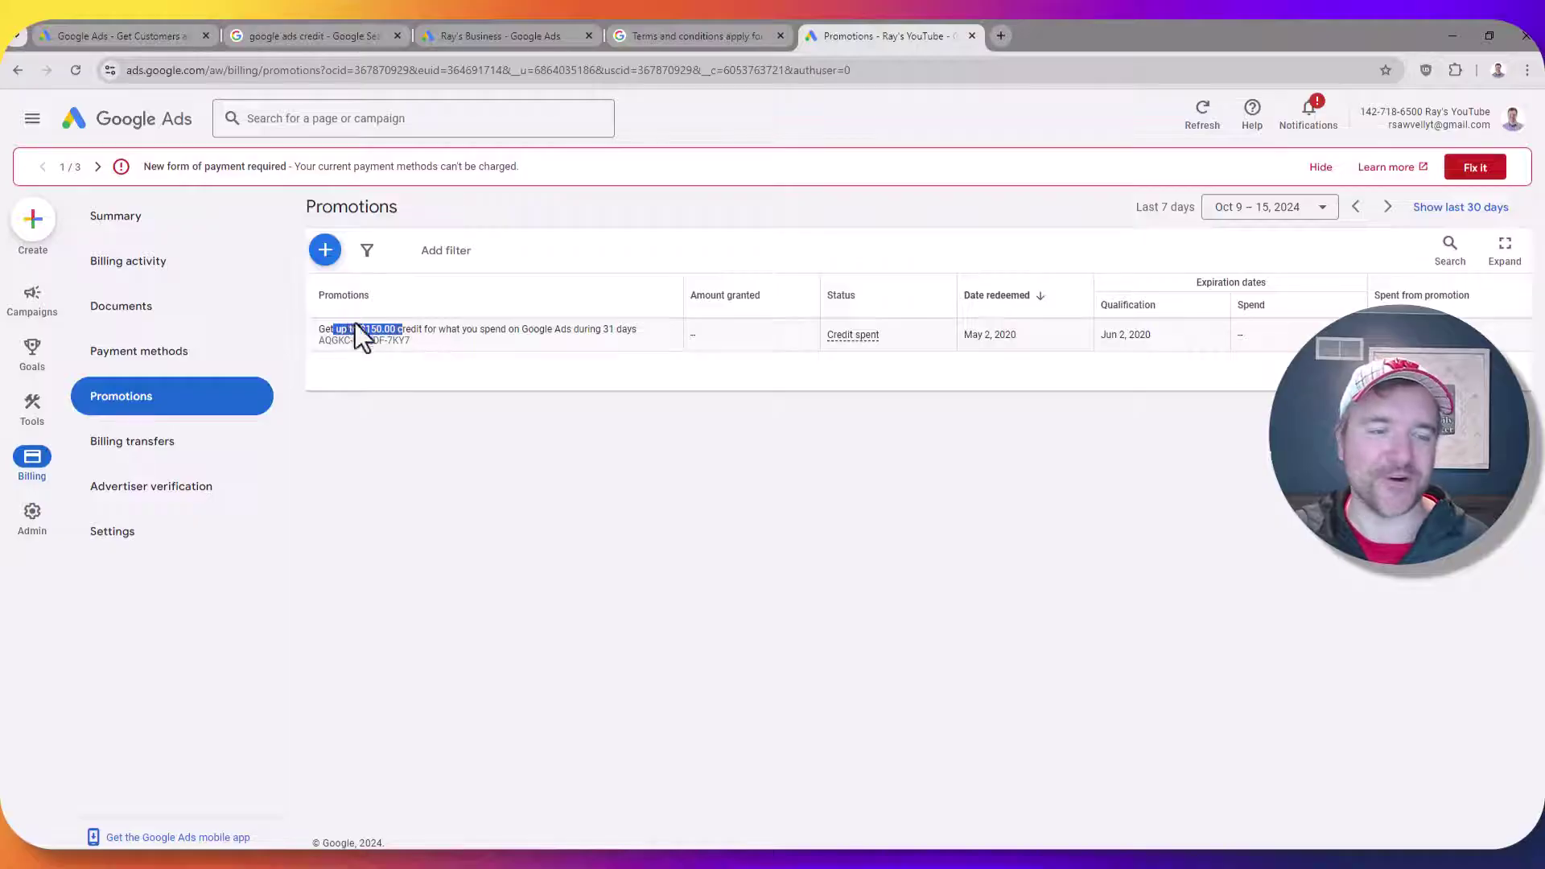
Open the promotional code form, compare the other tabs, then cancel without adding a code
click(325, 251)
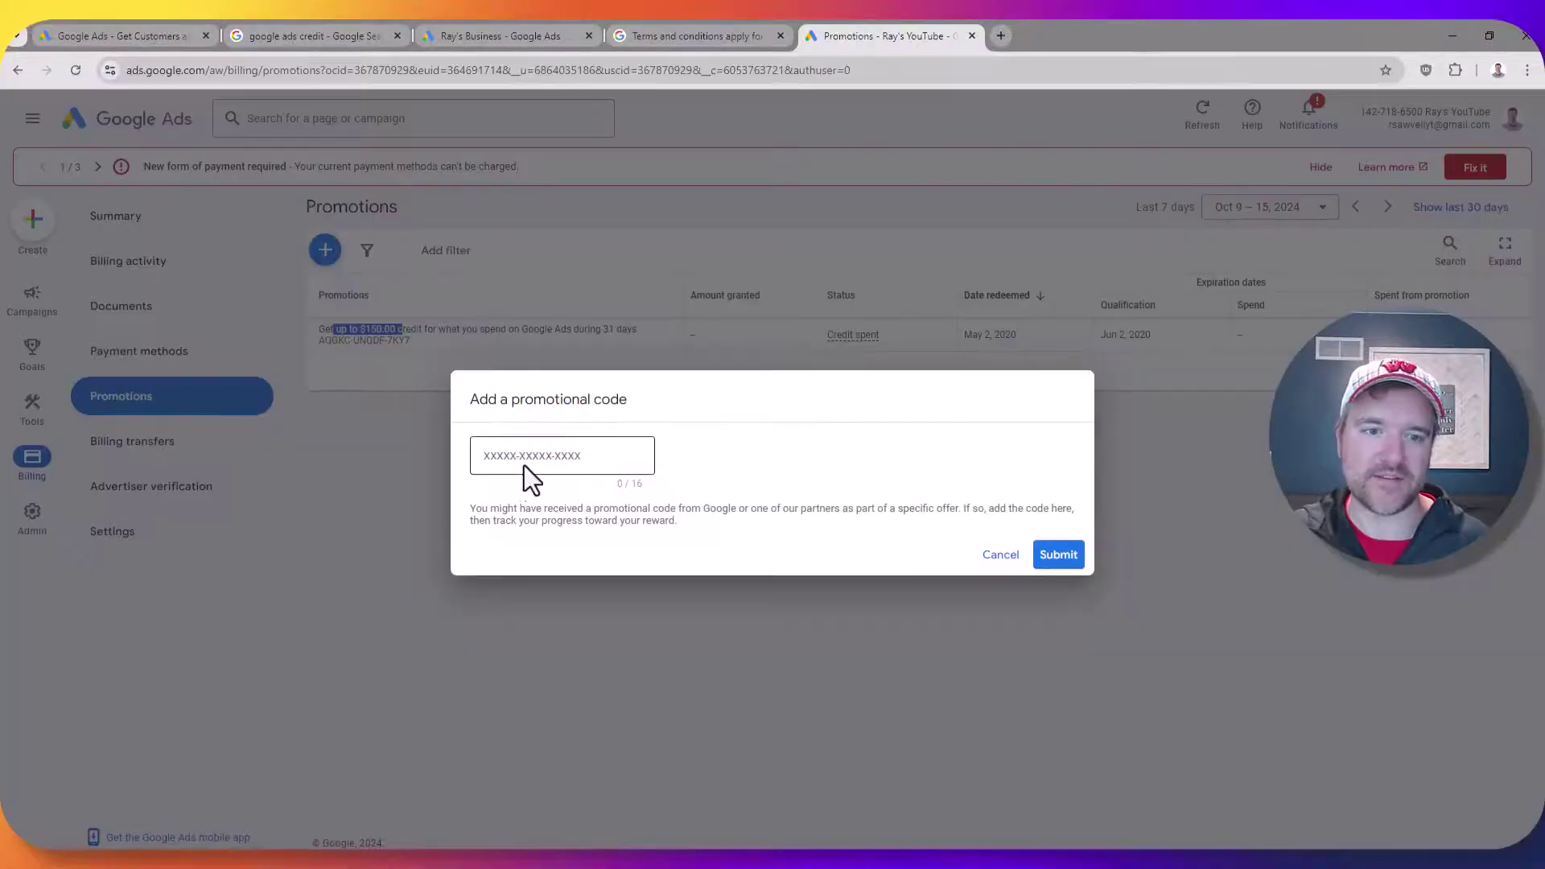
click(482, 452)
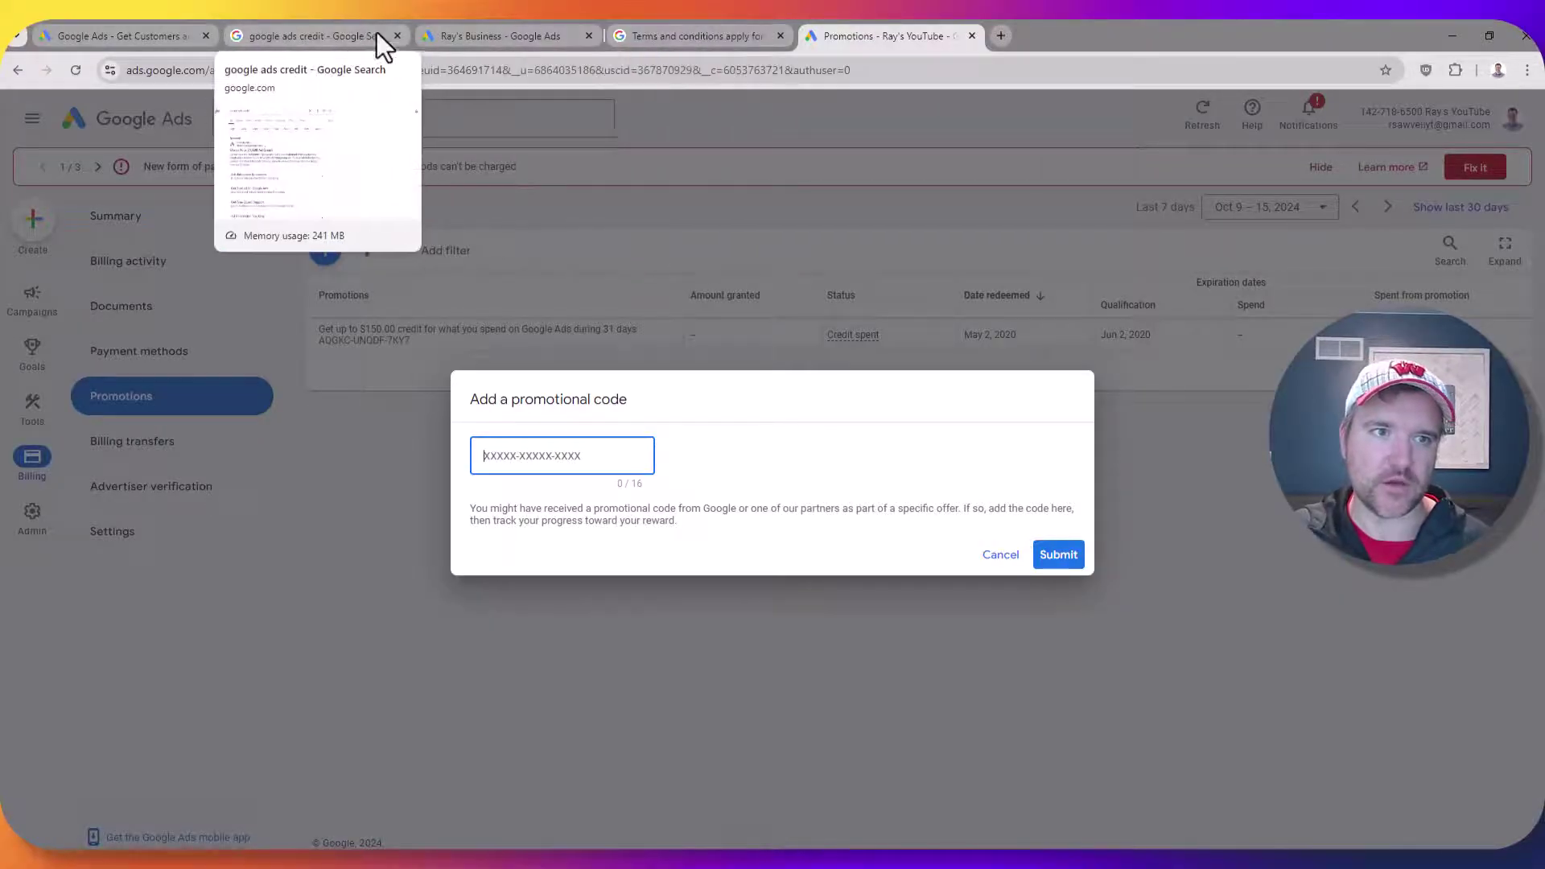
click(492, 35)
click(336, 35)
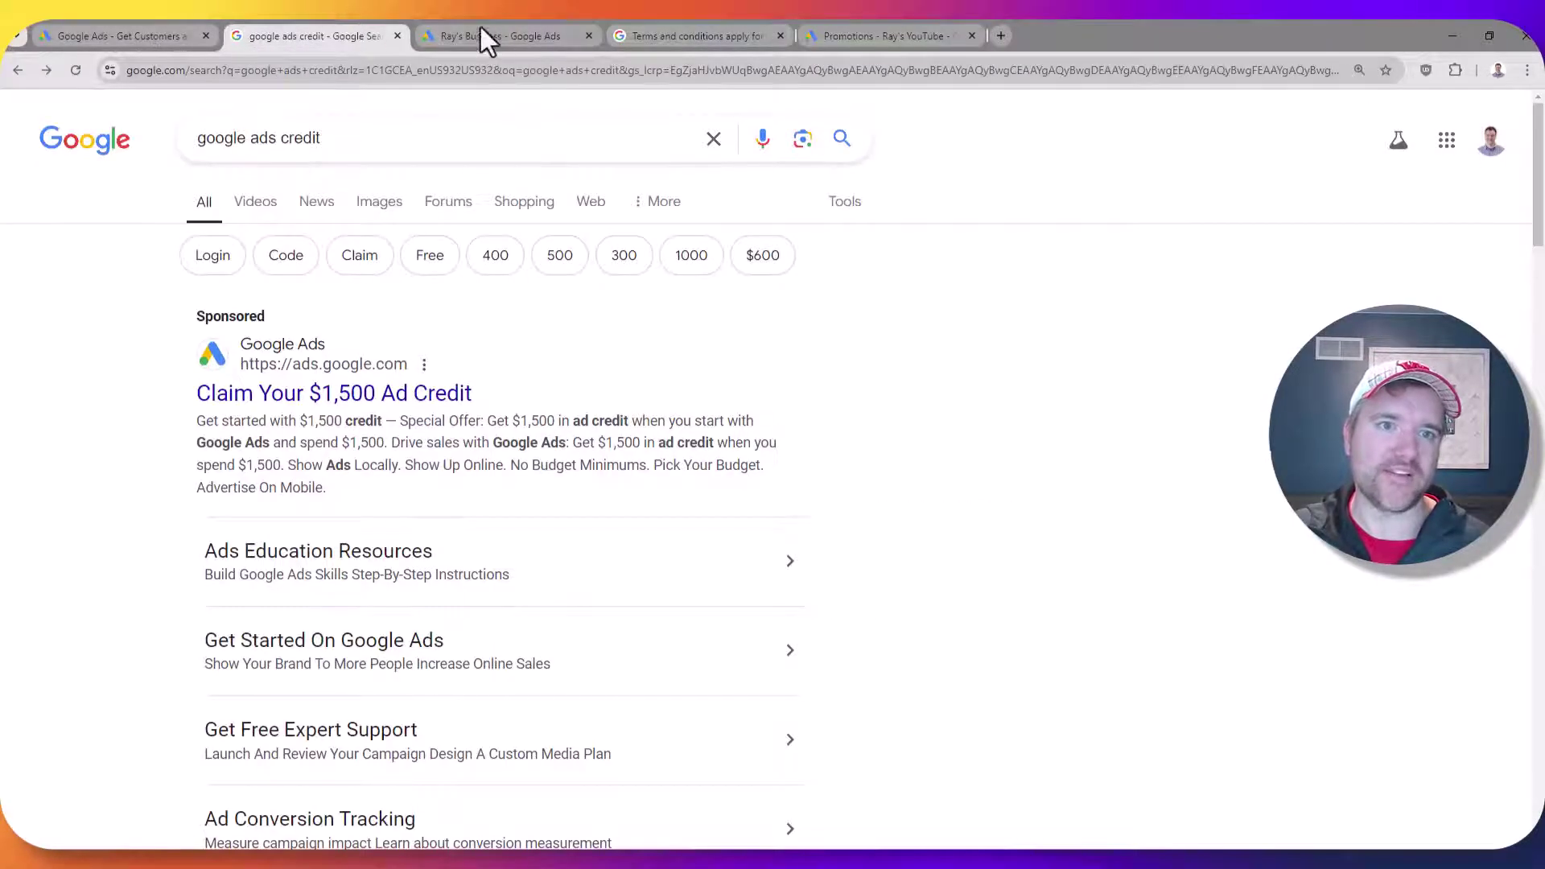
click(121, 36)
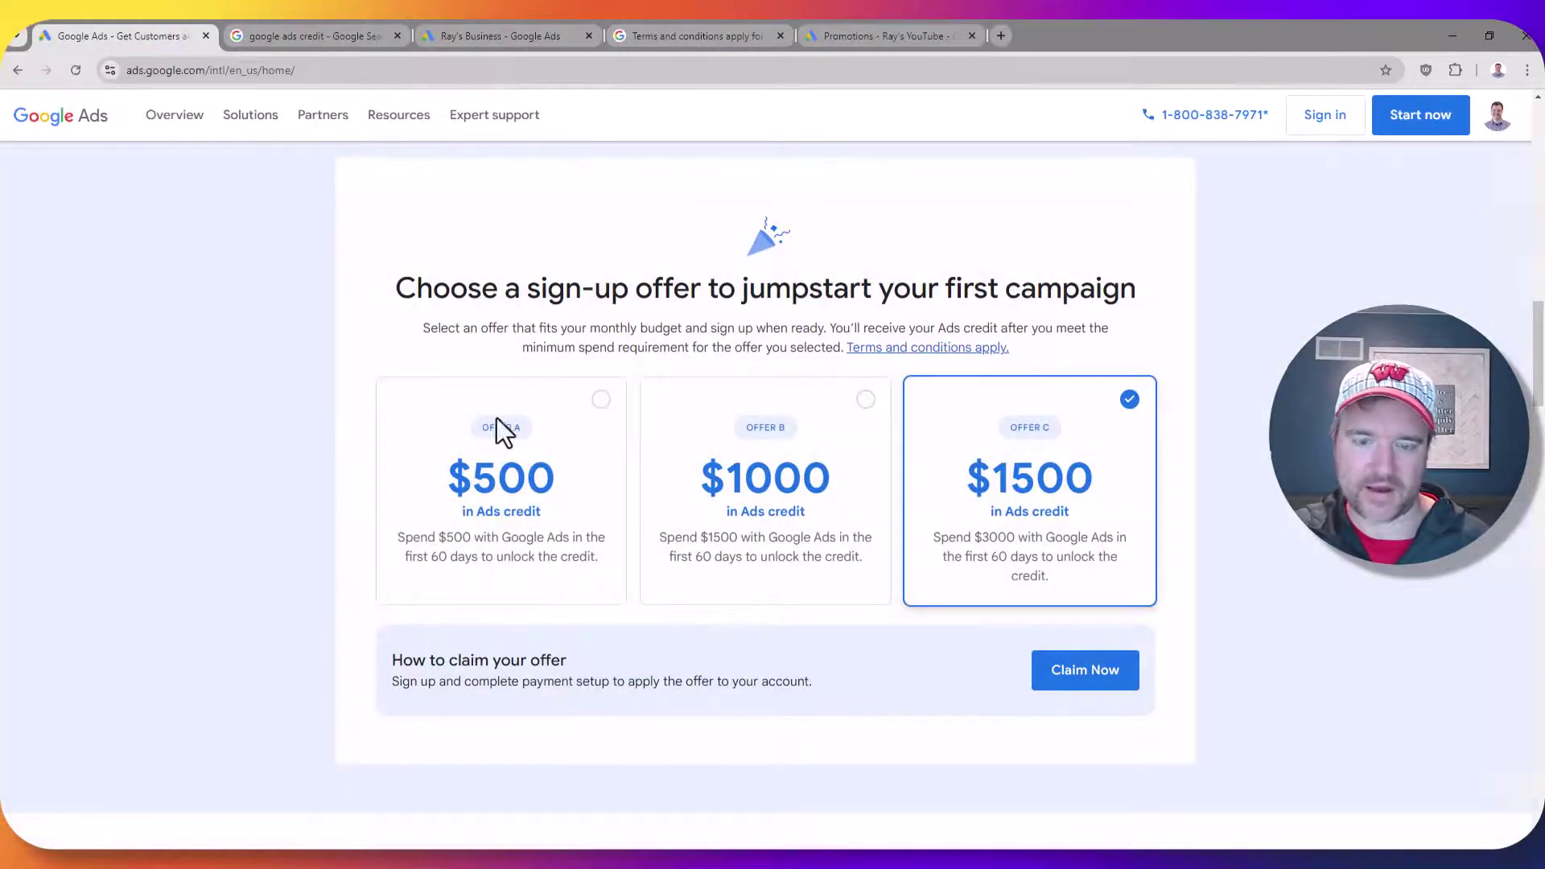
click(861, 35)
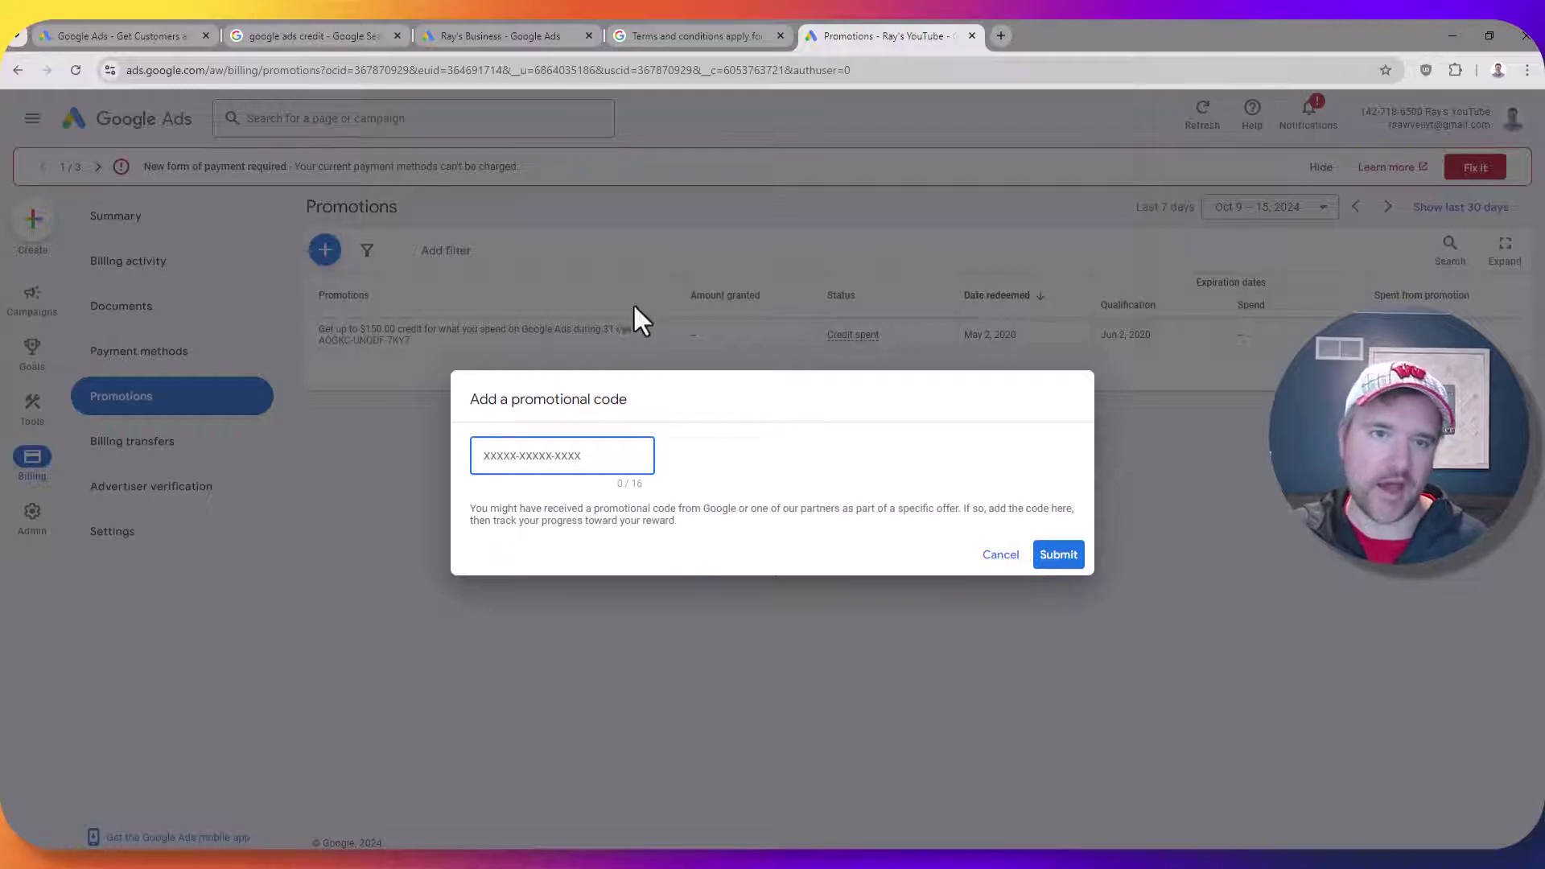
click(1003, 556)
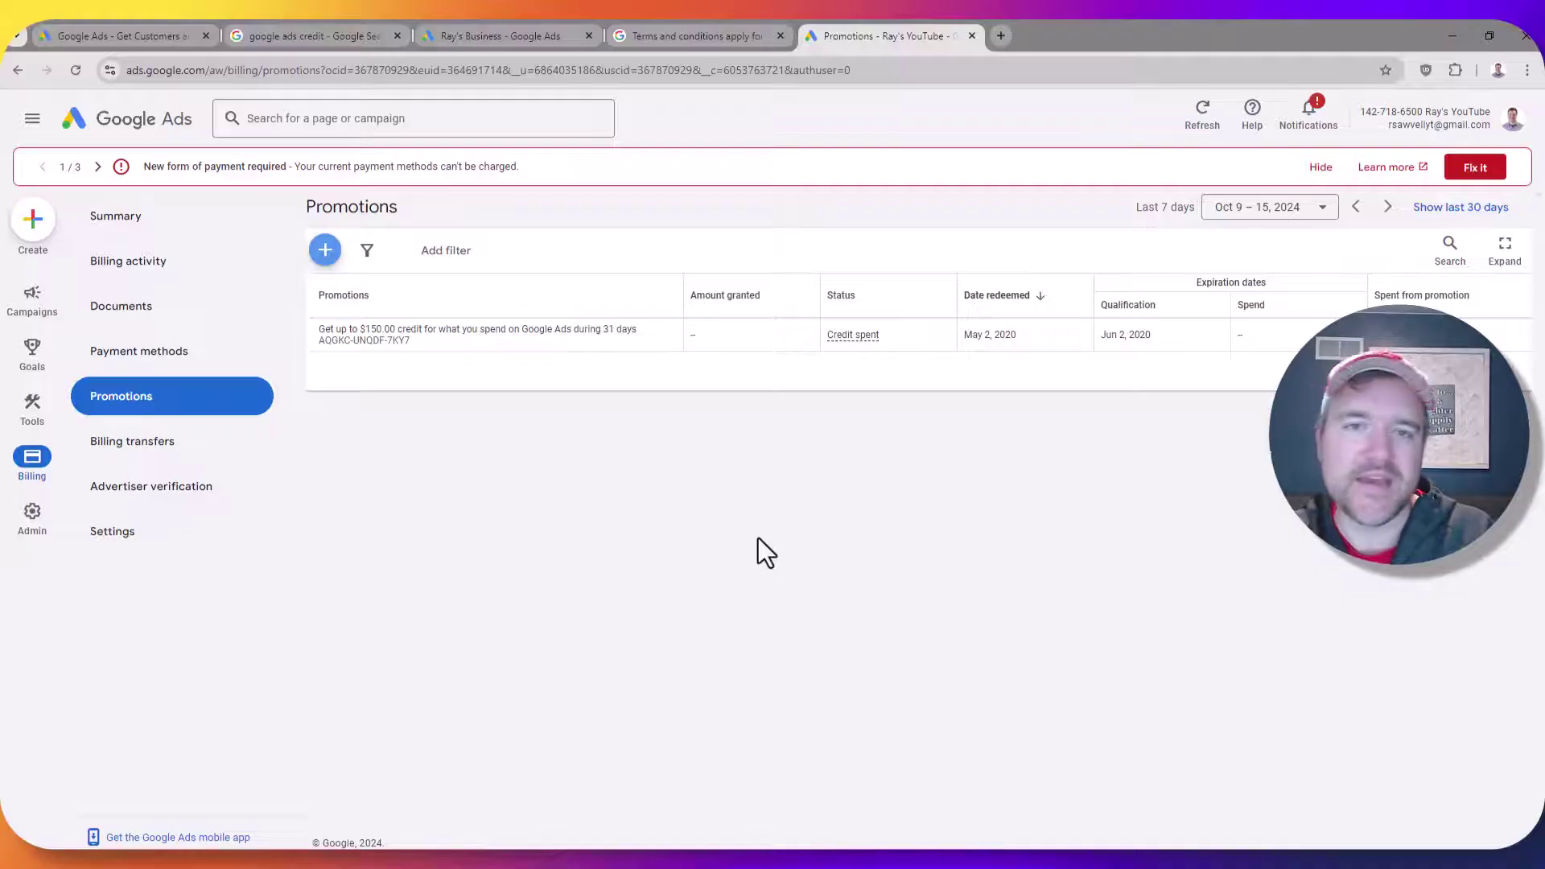
click(137, 35)
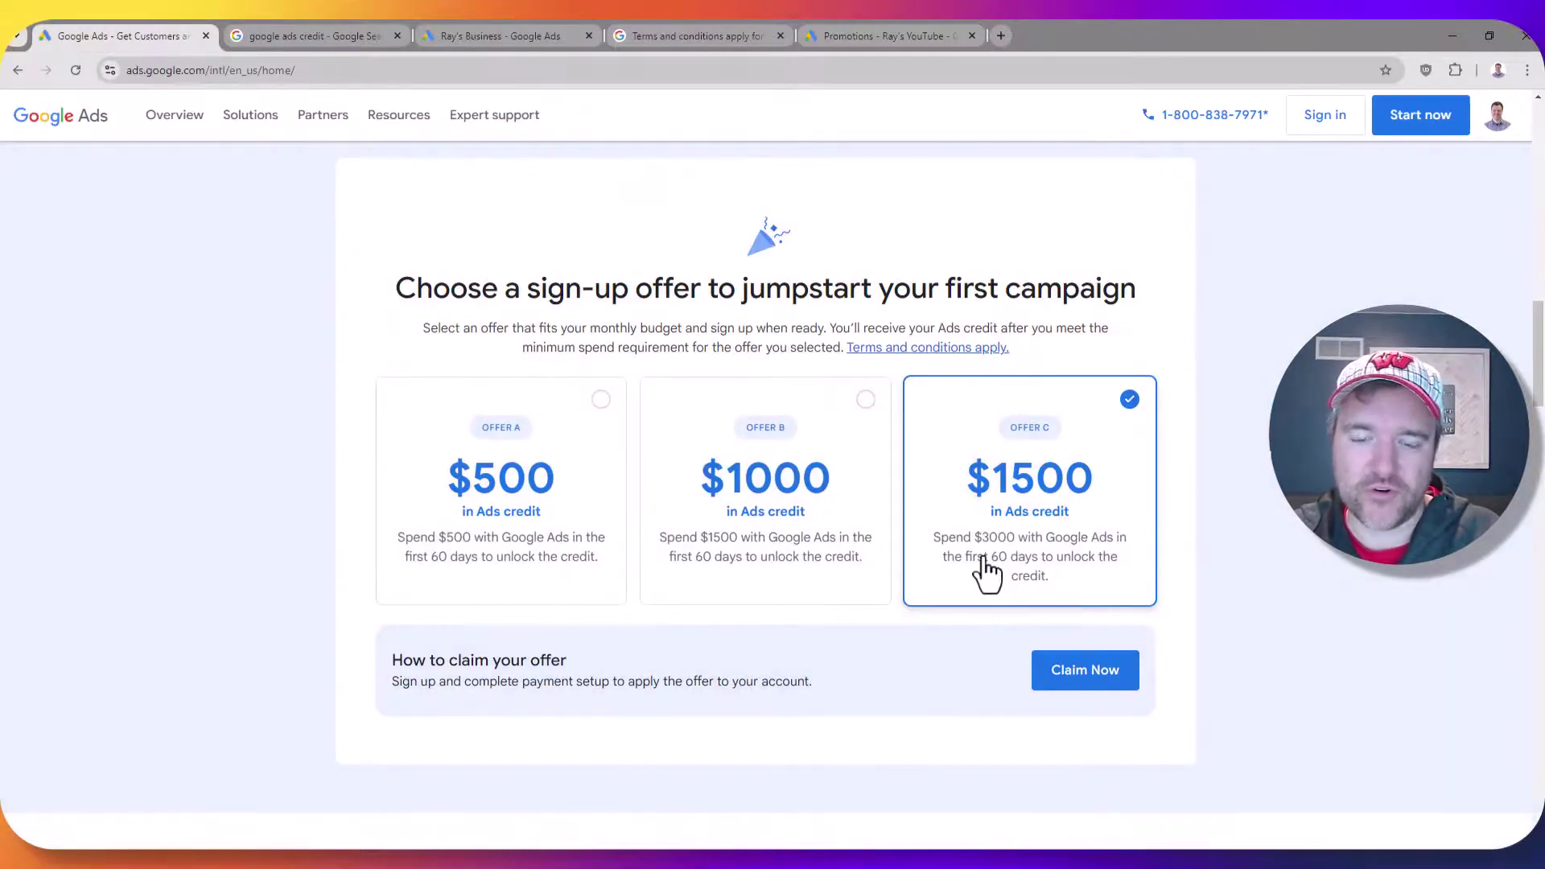